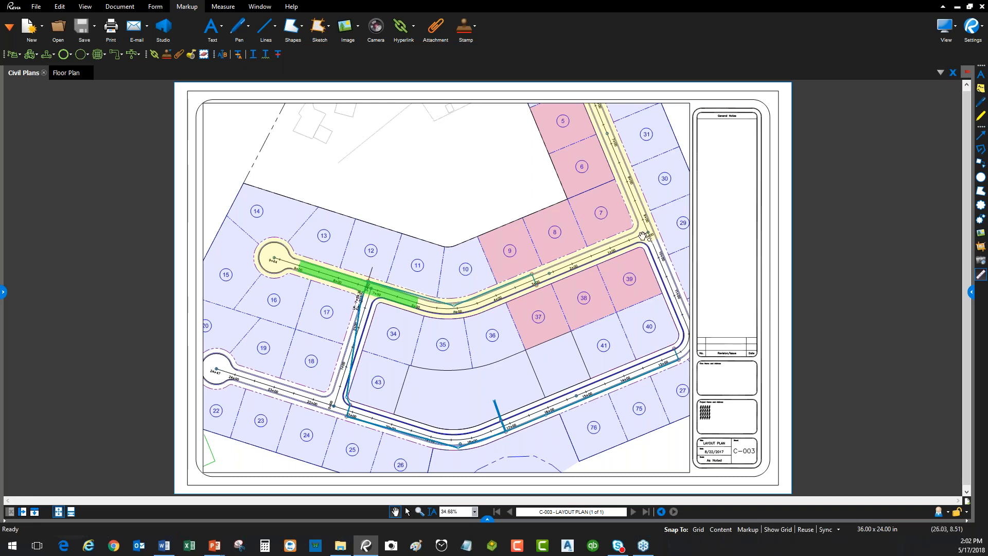
Step: Log in to the studio.bluebeam.com Studio server, entering the account password
click(970, 292)
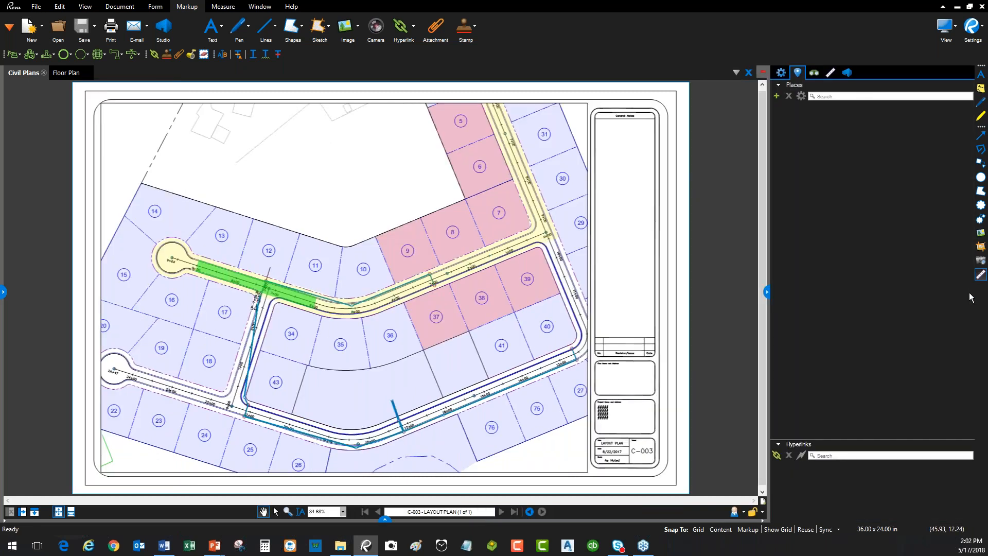
click(847, 72)
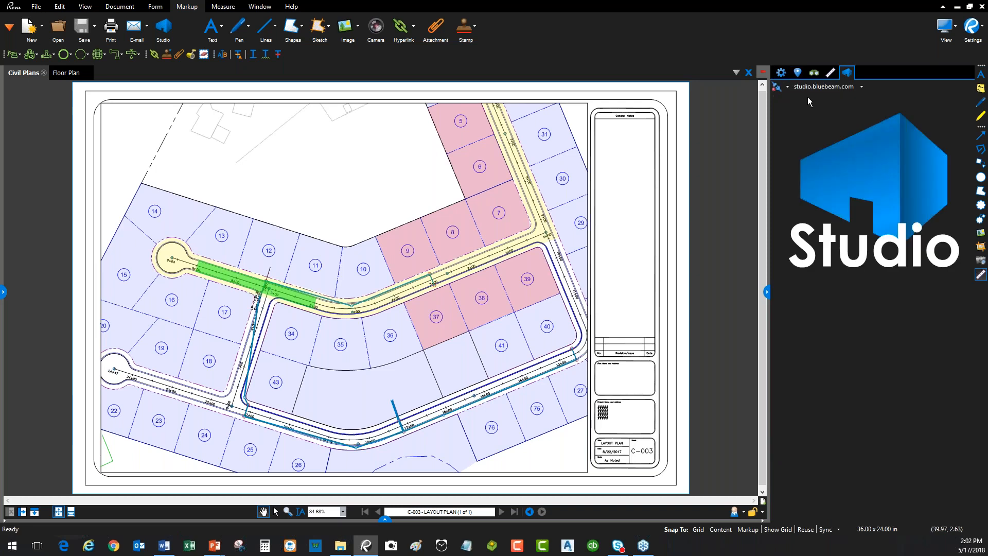
click(787, 87)
click(807, 102)
text(**********)
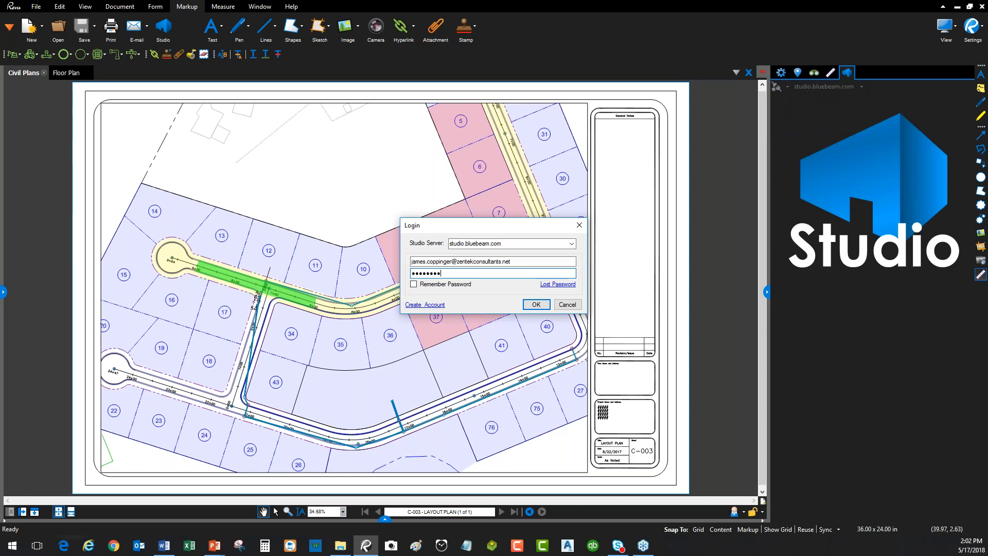
key(Return)
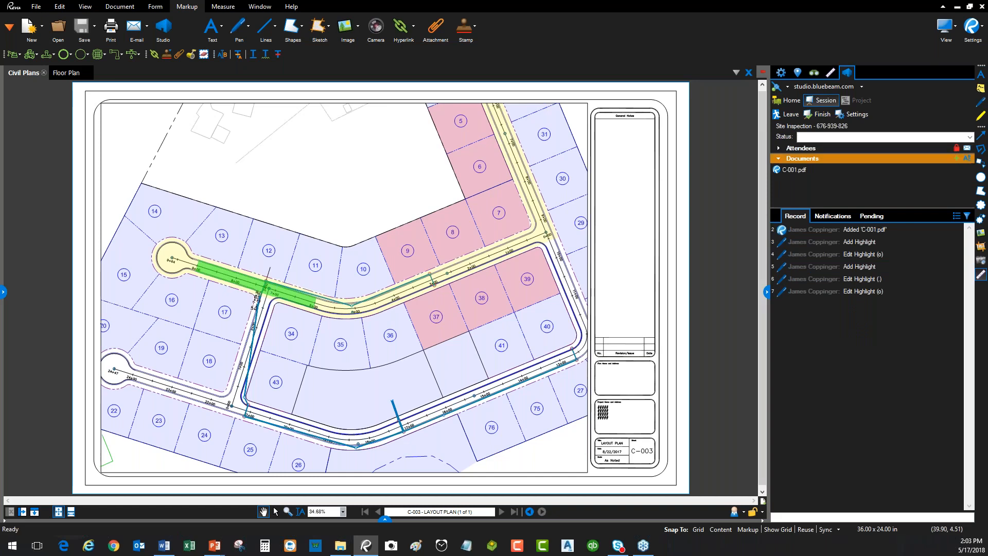
Step: Open C-001.pdf from the Site Inspection session and examine the existing markups around lots 4 to 11
double_click(798, 171)
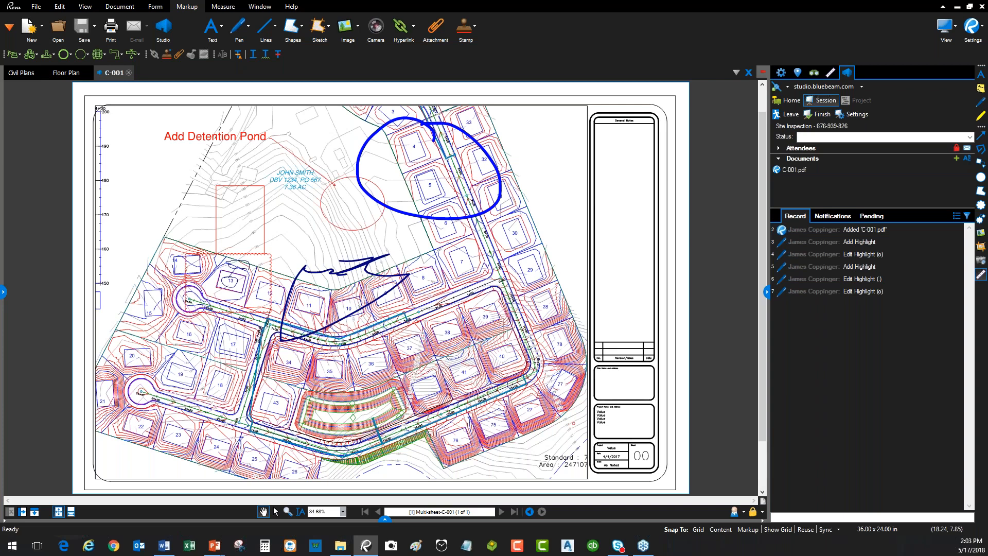
scroll(382, 212, up, 2)
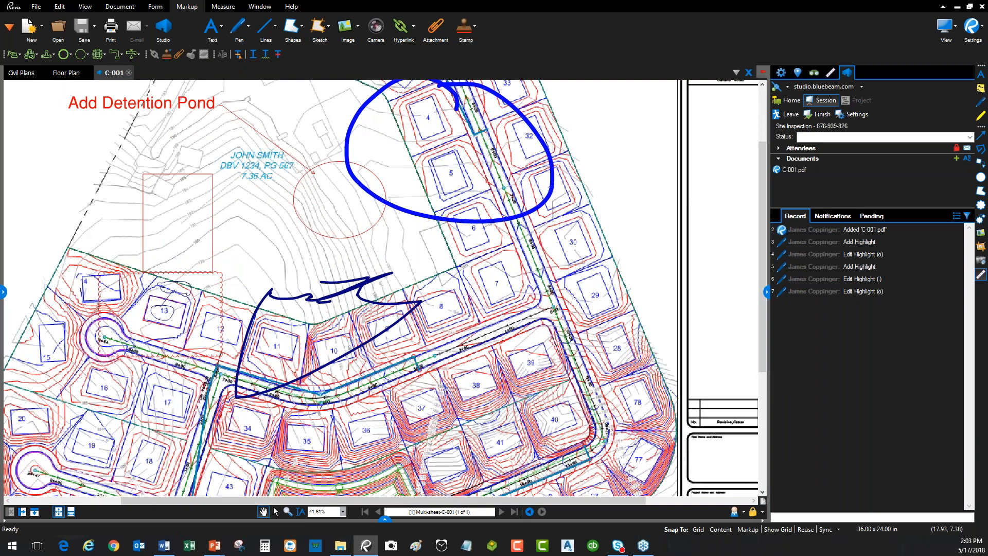
scroll(379, 207, up, 2)
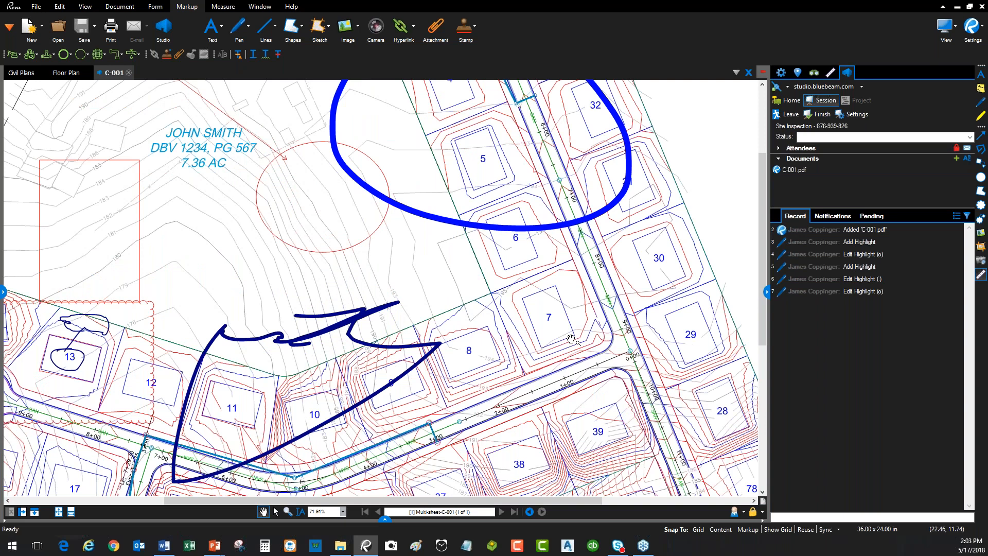
drag(570, 338, 463, 321)
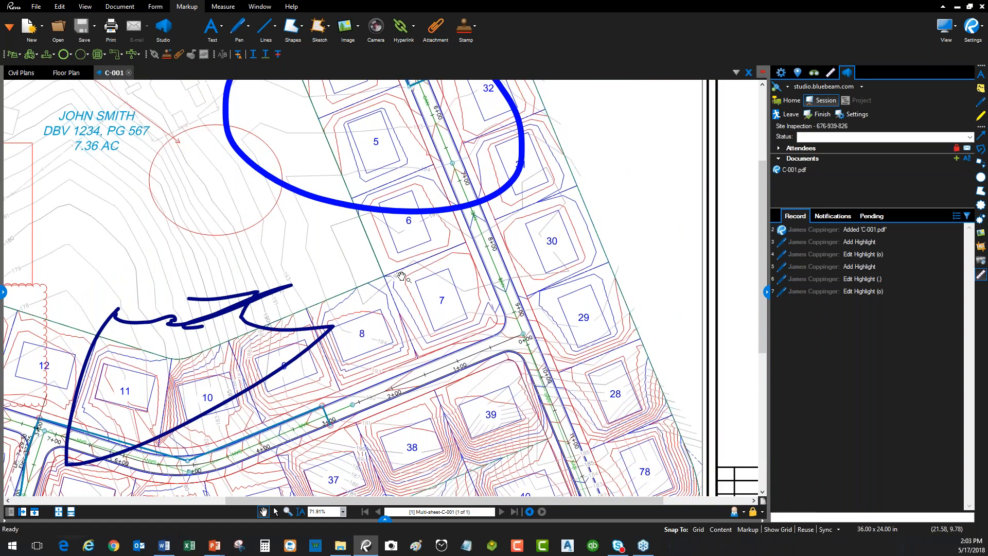
scroll(402, 277, down, 1)
scroll(400, 281, down, 2)
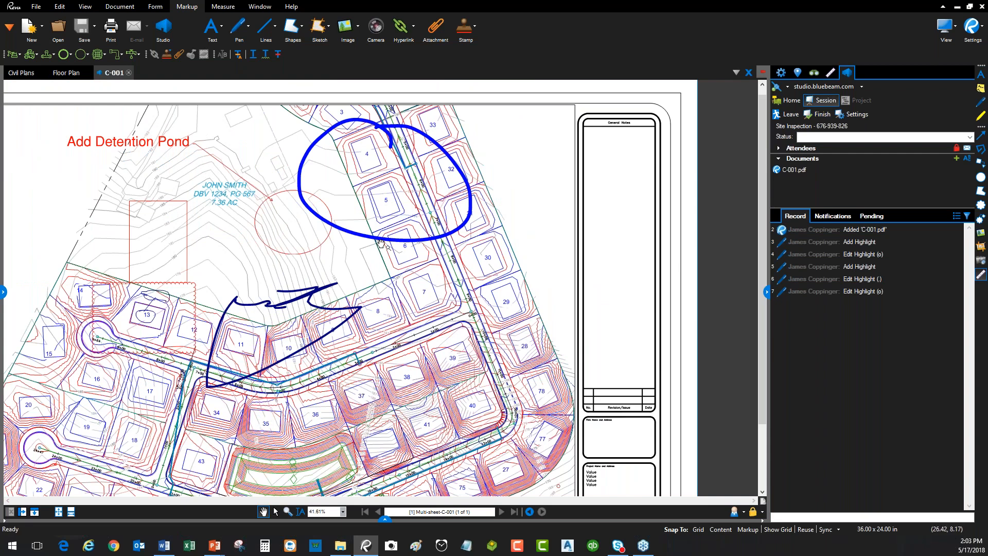
Step: Draw a blue freehand highlight along the road between lots 8 and 39, looping it around the adjoining lots up to lot 29
click(248, 26)
click(257, 45)
mouse_move(363, 358)
mouse_down()
mouse_move(452, 323)
mouse_move(469, 291)
mouse_move(525, 288)
mouse_move(459, 309)
mouse_up()
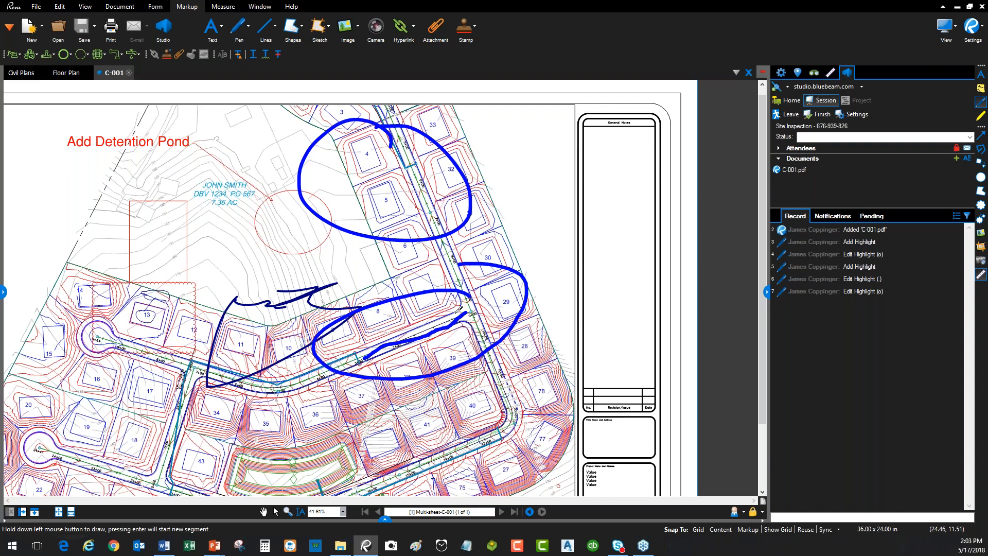
scroll(458, 310, up, 2)
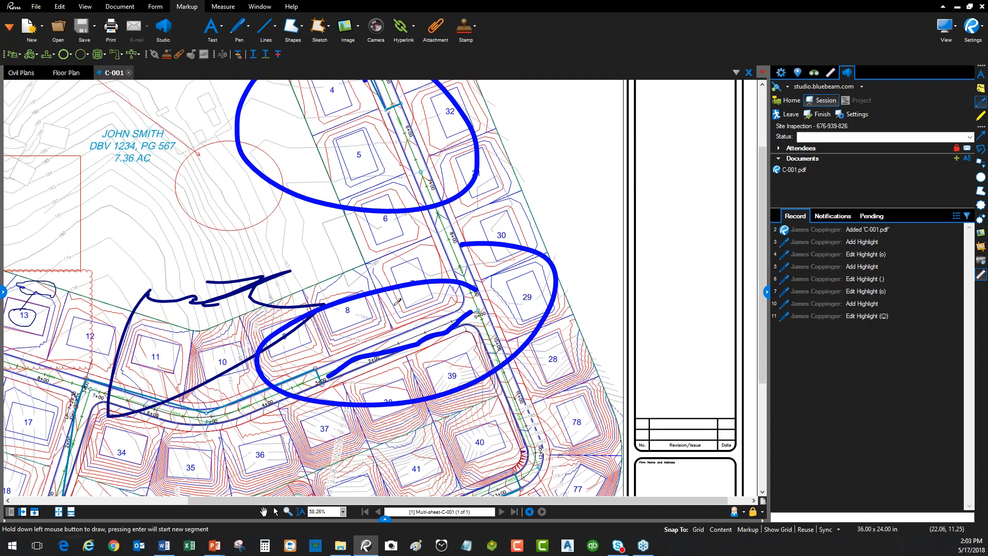
scroll(397, 301, down, 1)
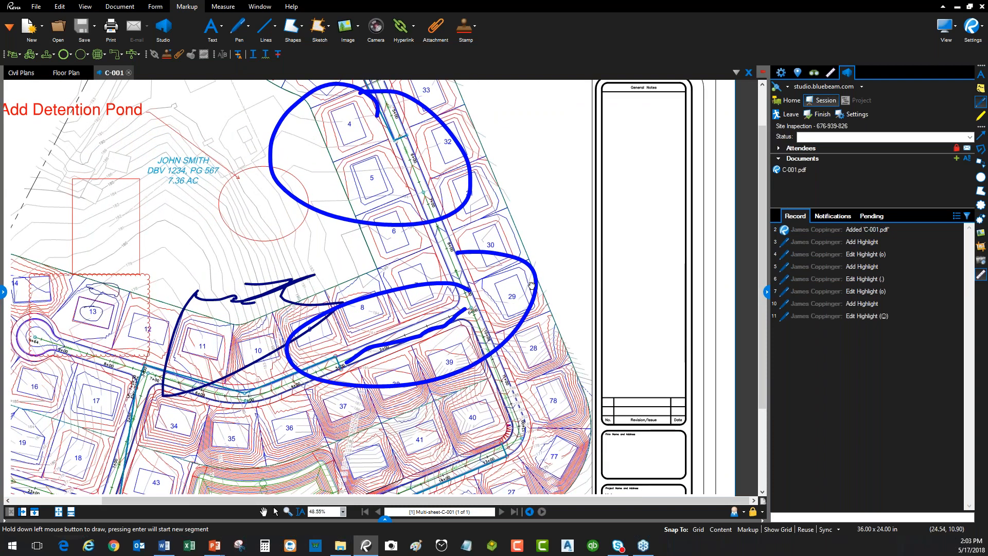
drag(531, 285, 626, 270)
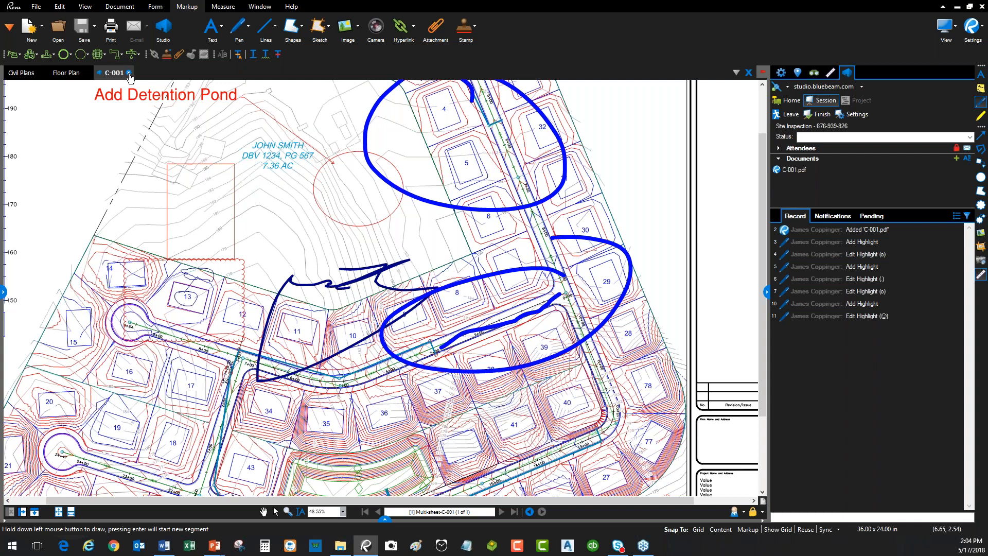
Step: Close the C-001 session drawing and hide the Studio session details beside the Civil Plans
click(128, 74)
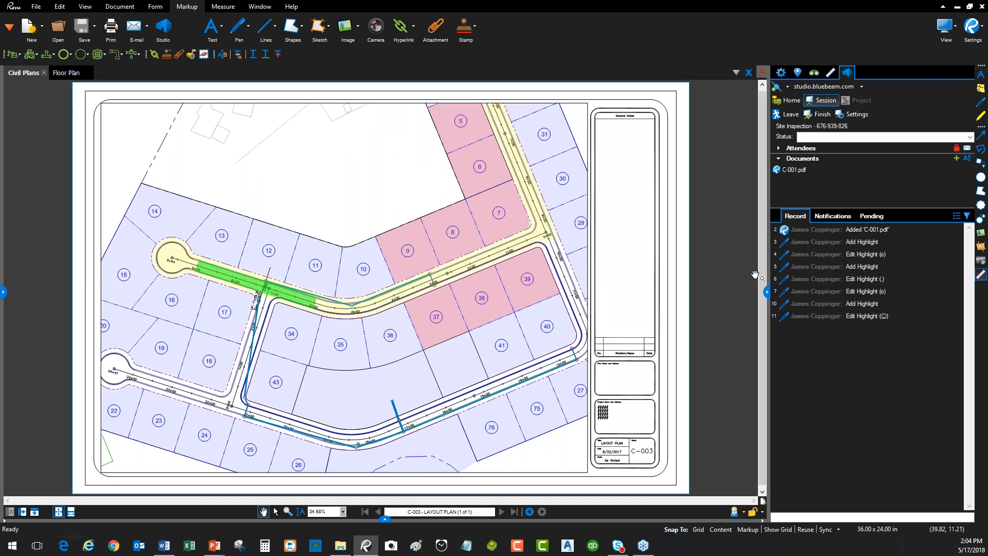
click(786, 76)
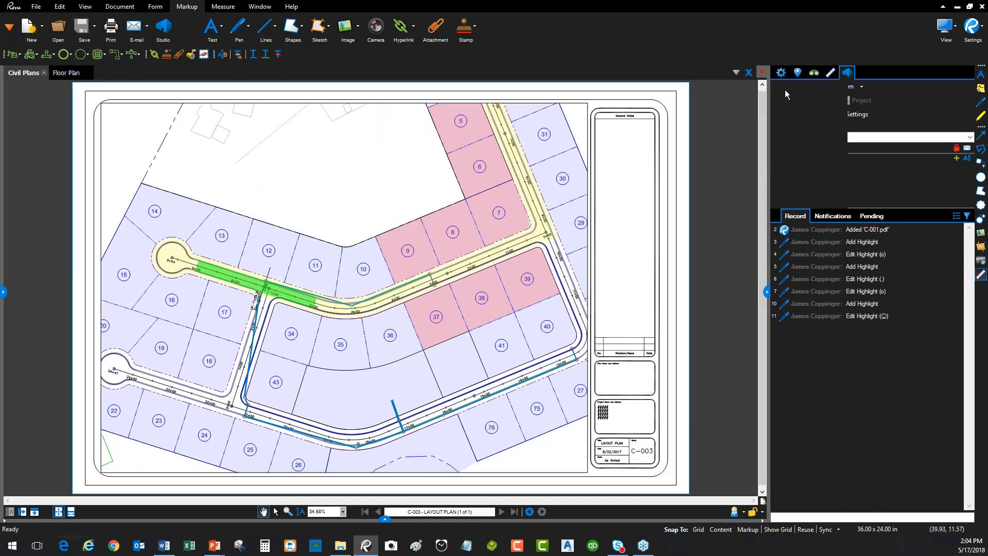
click(768, 293)
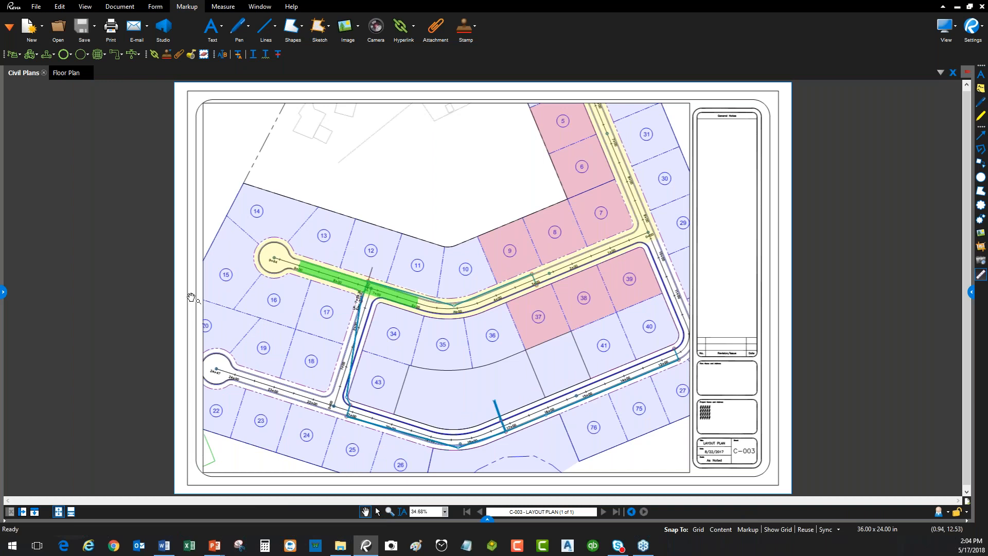
Step: Show the Tool Chest and expand the My Tools set
click(4, 293)
key(alt+x)
click(9, 99)
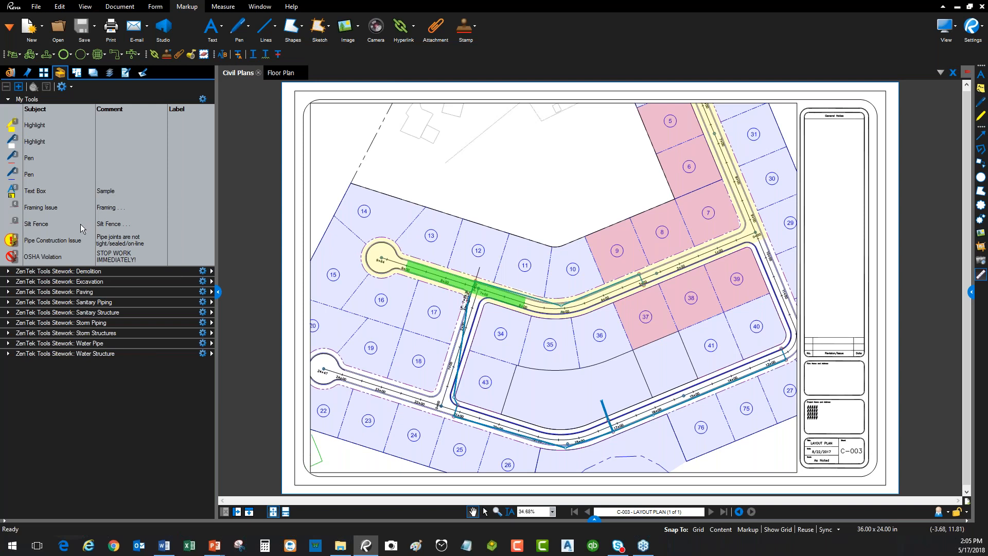
Step: Place the Silt Fence callout above lots 8 and 9 and extend its leader to the road-side edge of lot 8, near lot 7
click(39, 226)
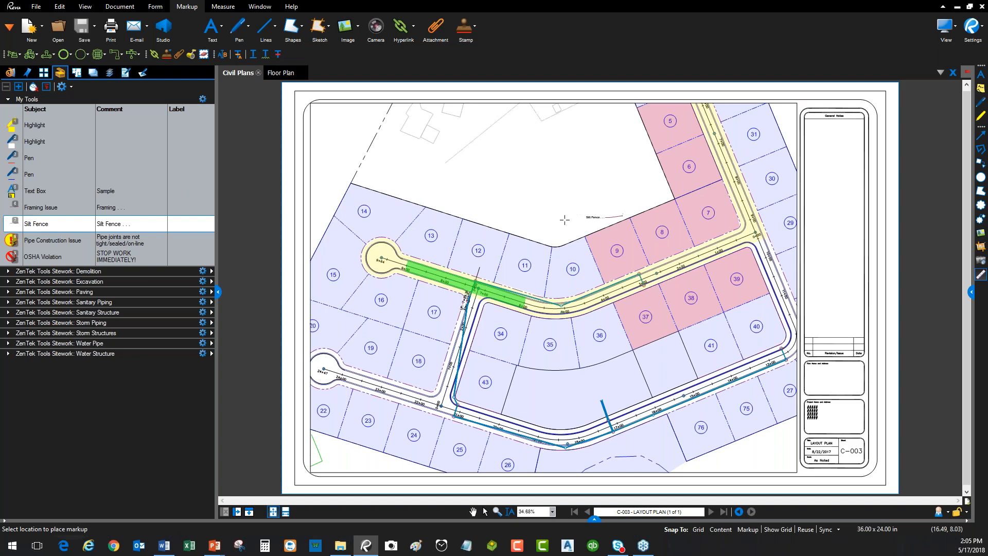
scroll(592, 211, up, 5)
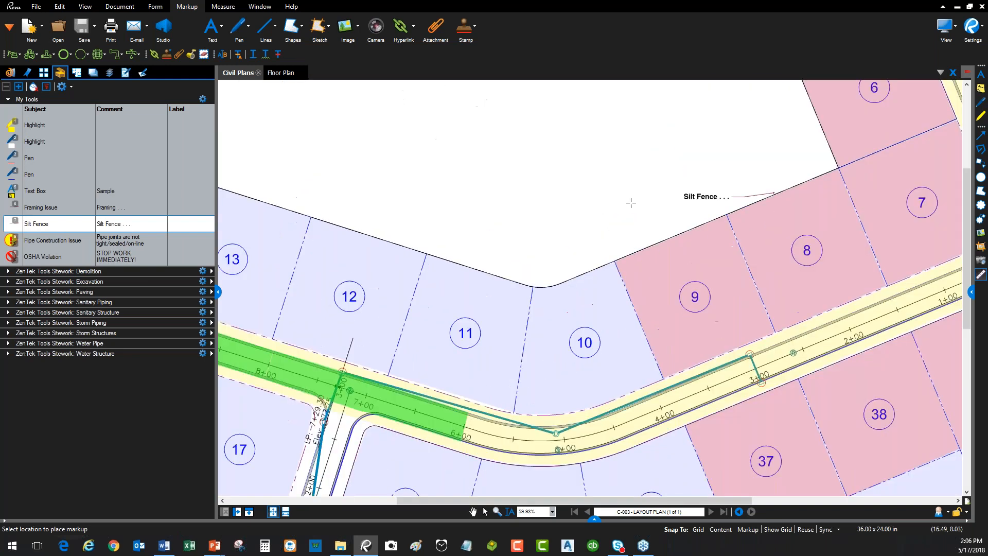
drag(469, 219, 260, 261)
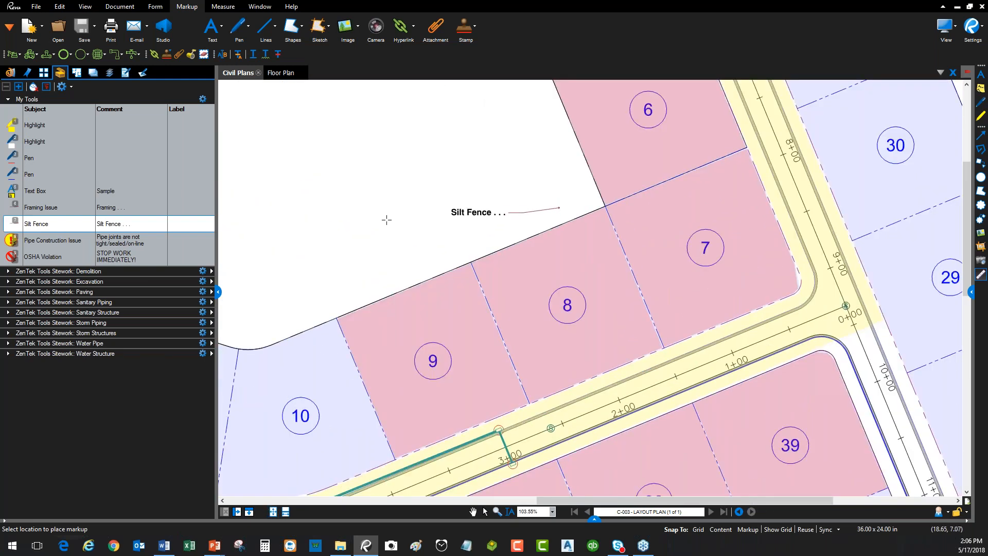
click(385, 213)
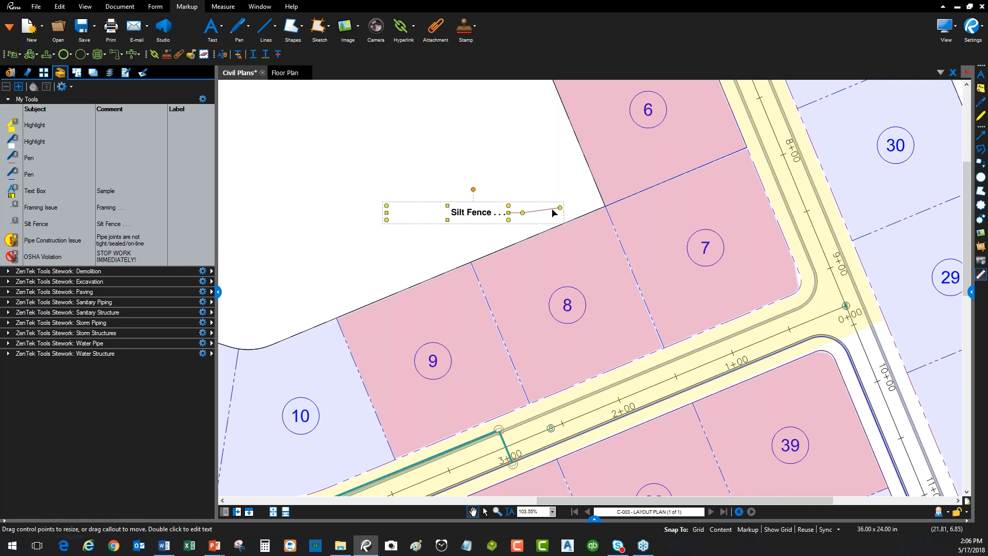
drag(560, 208, 639, 352)
key(Escape)
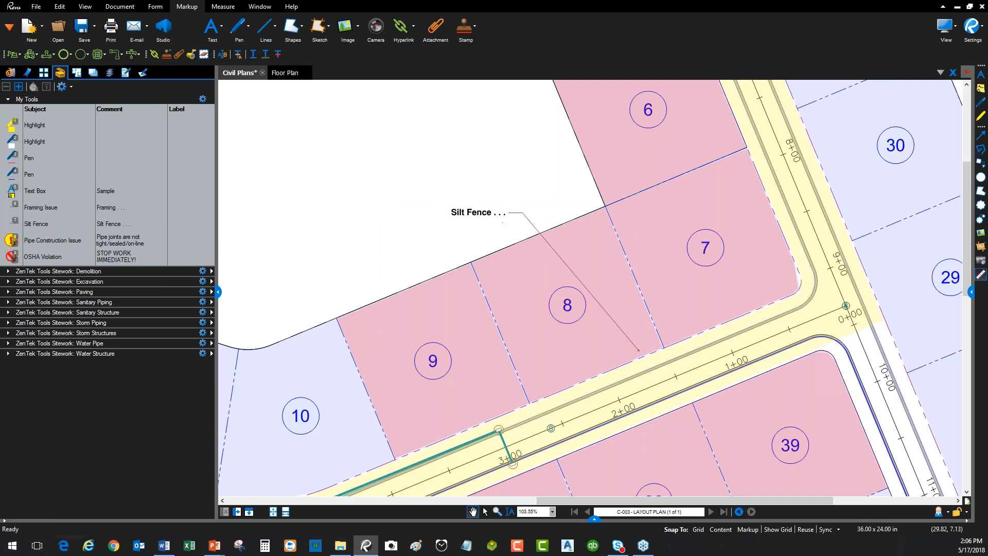
Step: Change the silt fence callout's text to "Silt Fence is down - repair this" in its properties
click(970, 292)
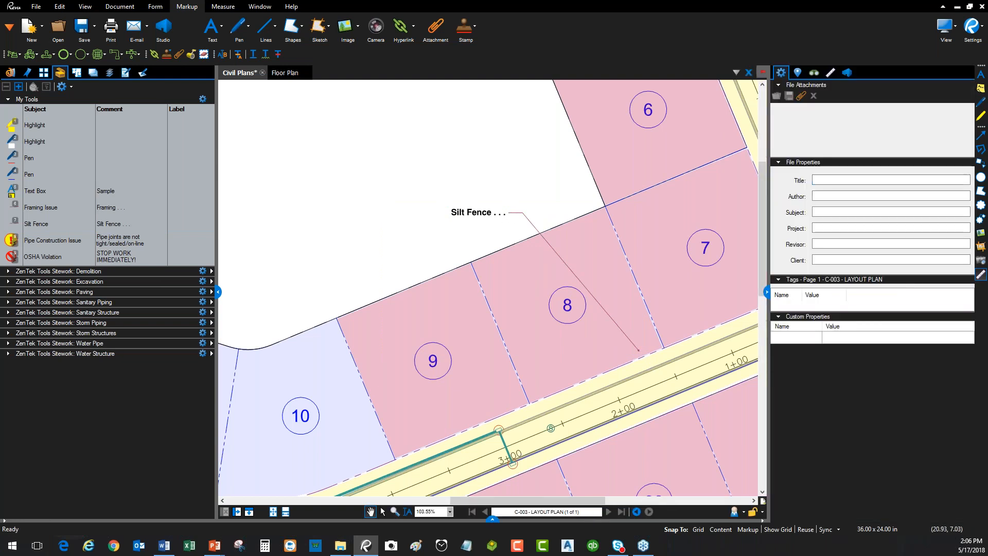
click(479, 212)
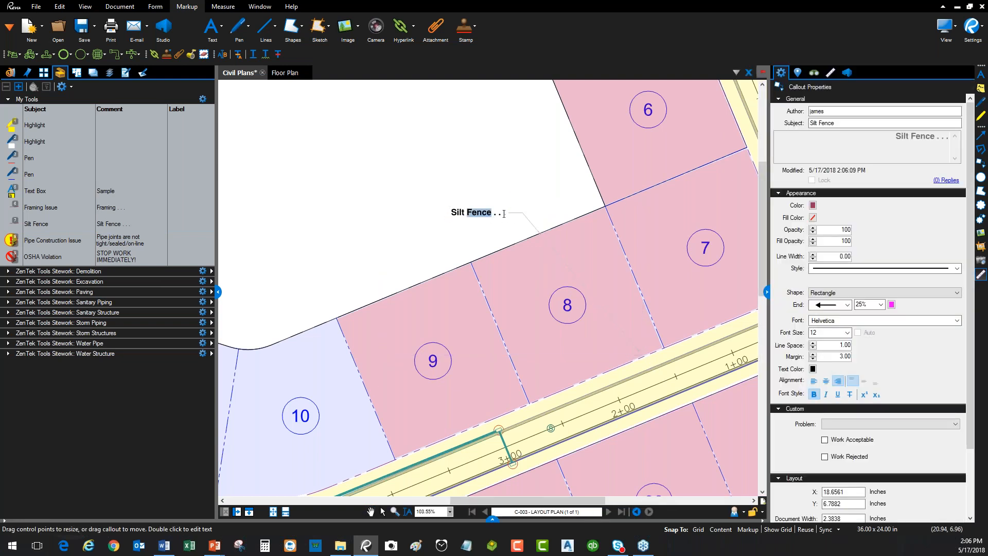
click(929, 134)
drag(934, 136, 949, 135)
text(is down)
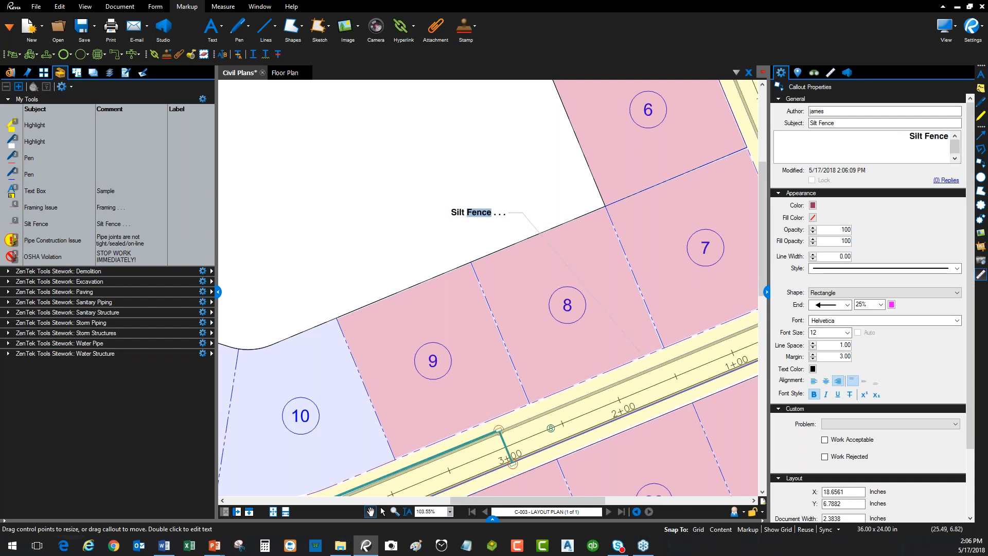
text( -)
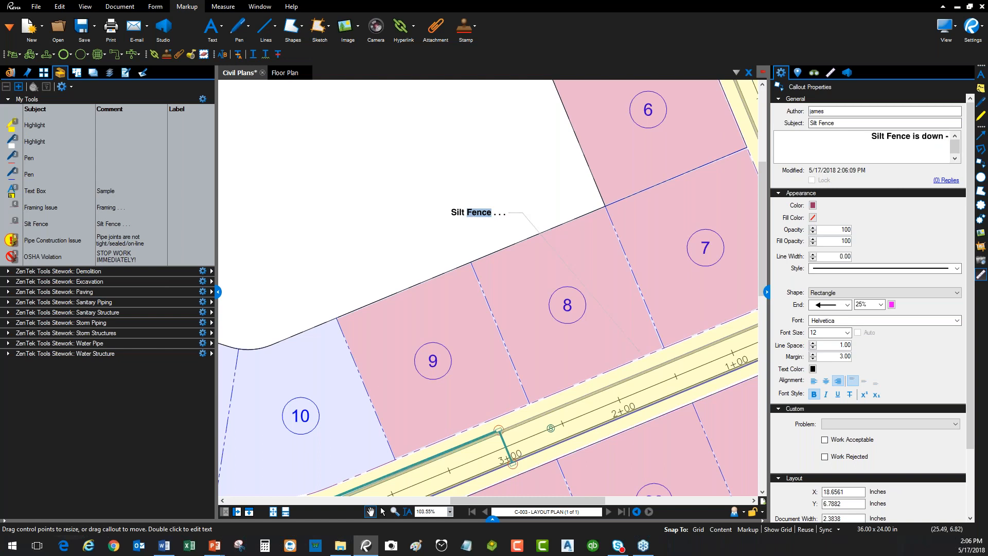
text( repairi)
text( this)
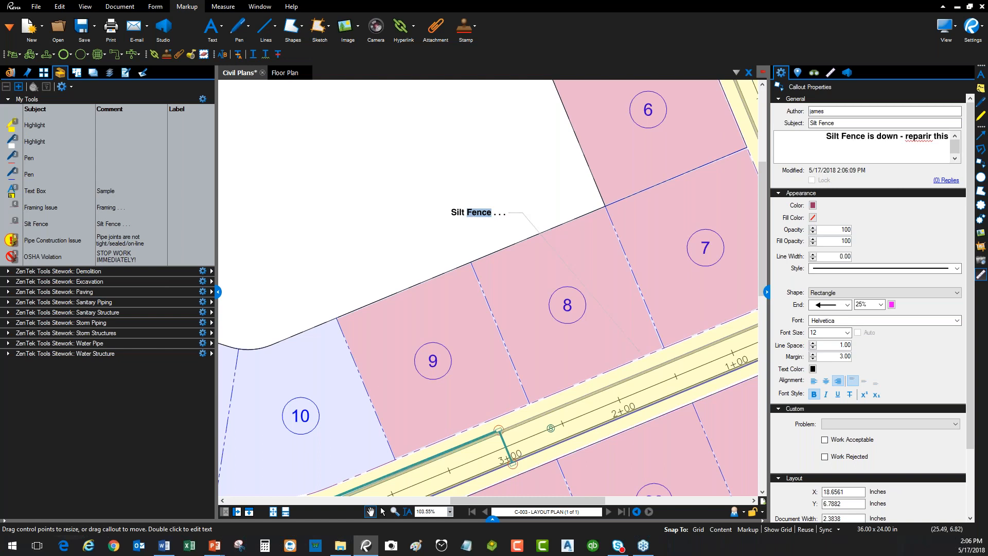
key(BackSpace)
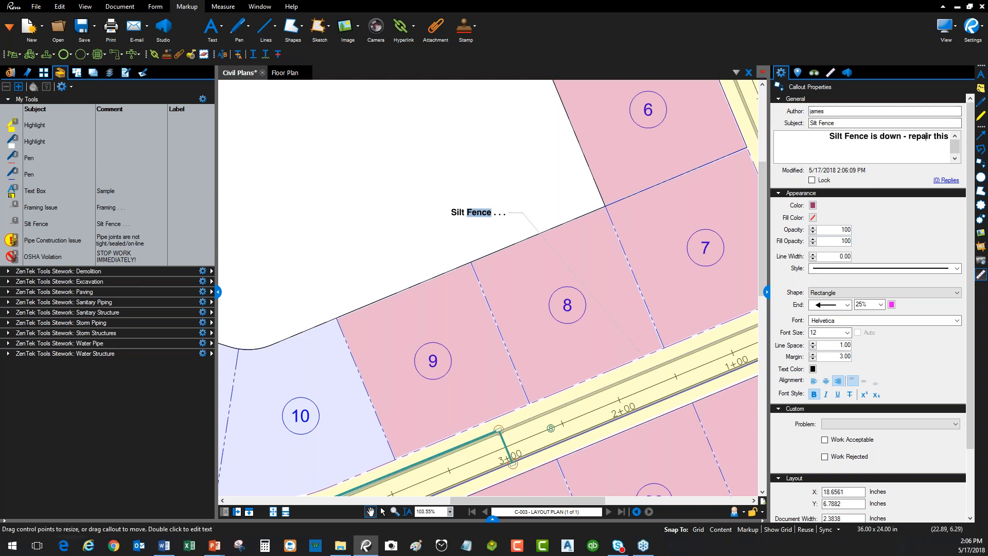
click(405, 174)
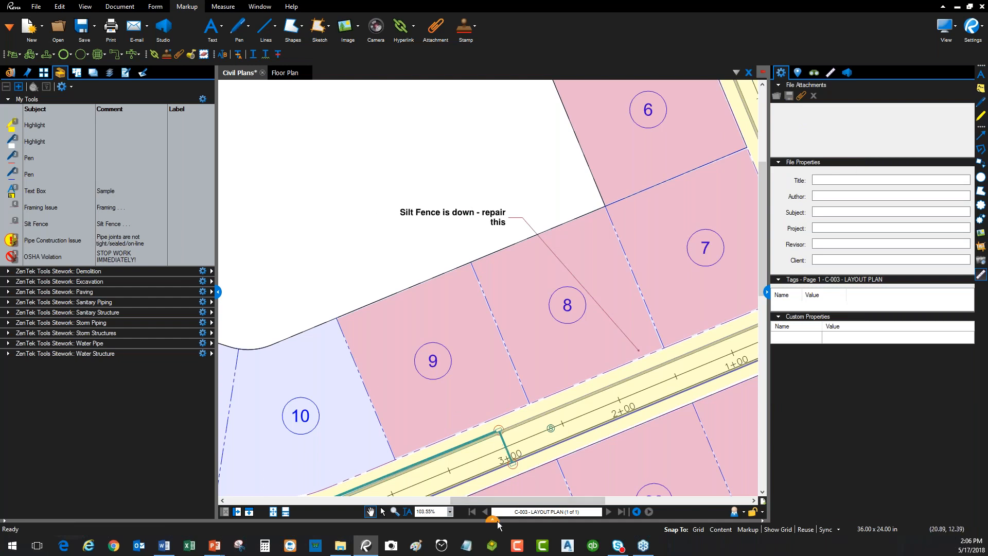
Step: Hide the properties and examine the silt fence callout in relation to the surrounding lots on the layout plan
scroll(530, 286, down, 3)
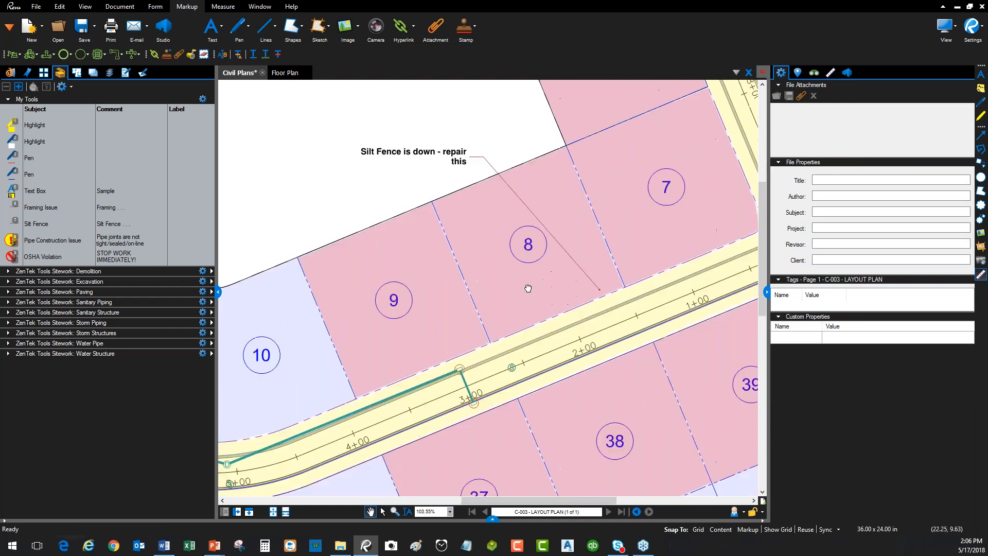
scroll(583, 264, down, 3)
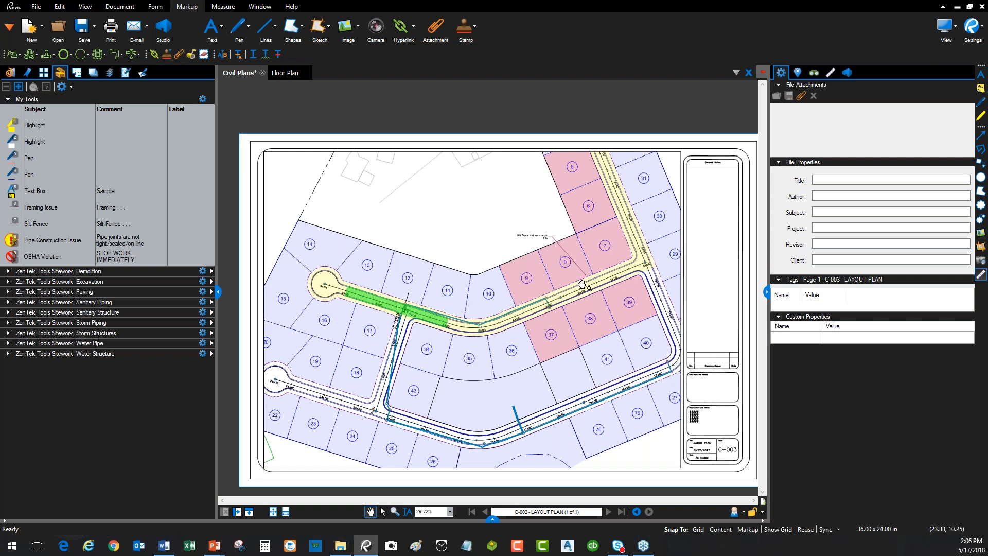
click(767, 291)
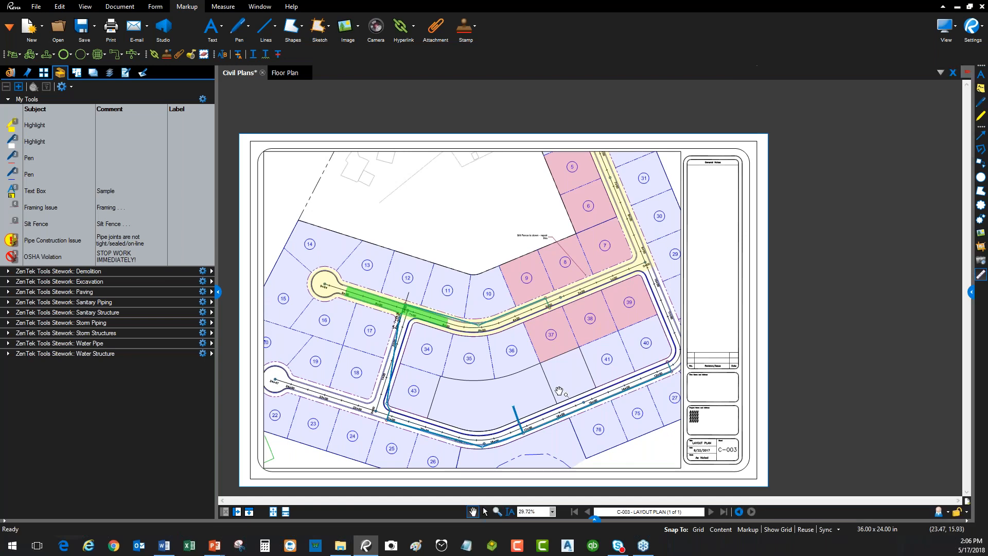
scroll(491, 335, up, 2)
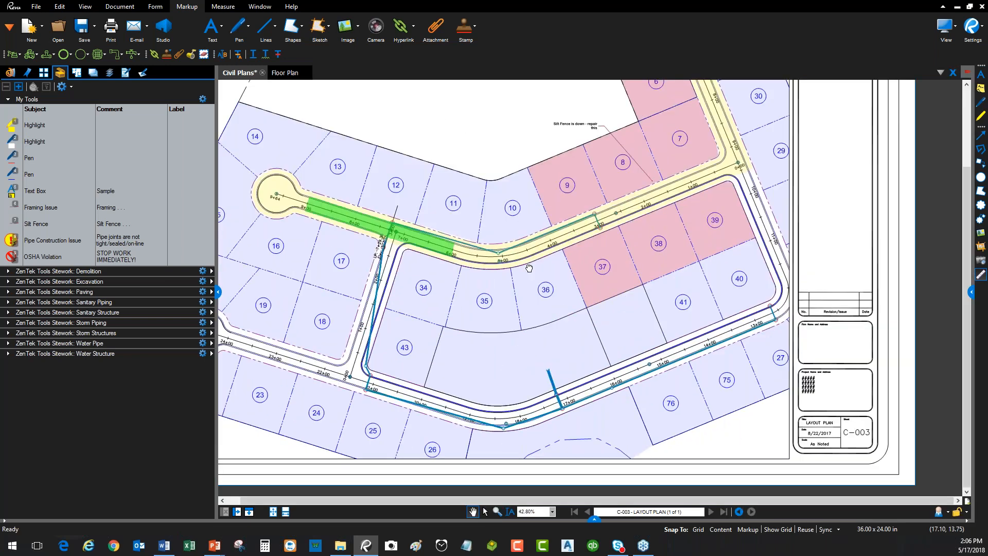
drag(529, 268, 564, 299)
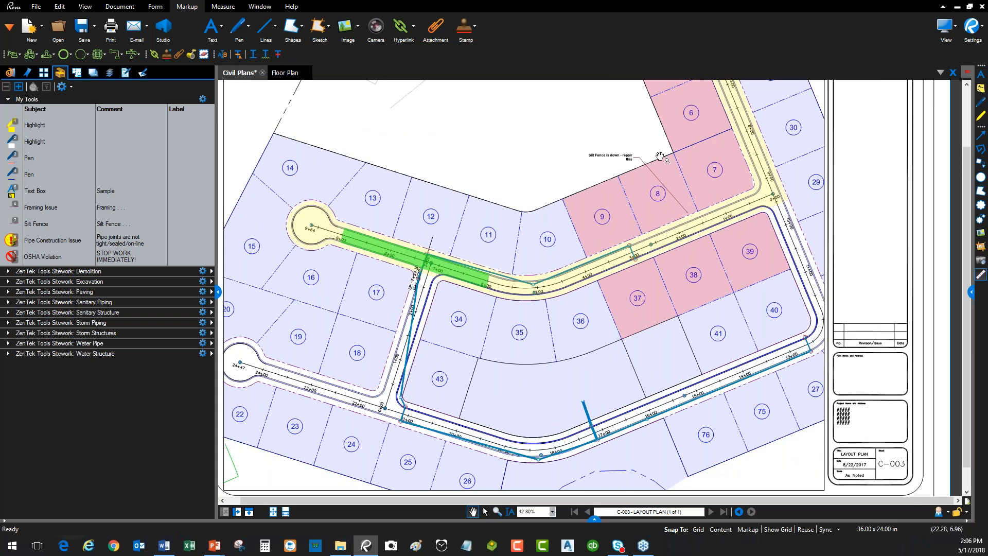
scroll(660, 155, up, 5)
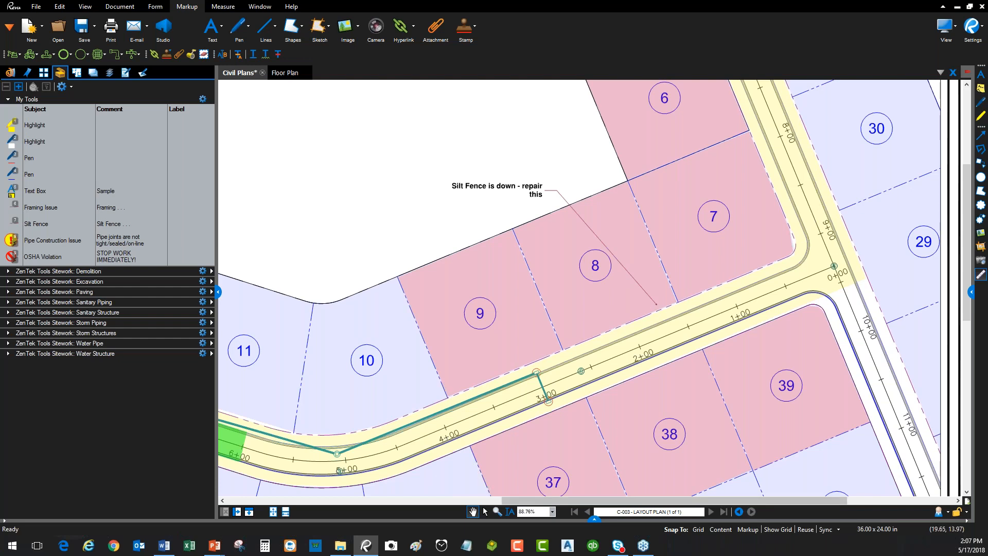
Step: Show the markups list and check the space assigned to the silt fence callout
click(595, 519)
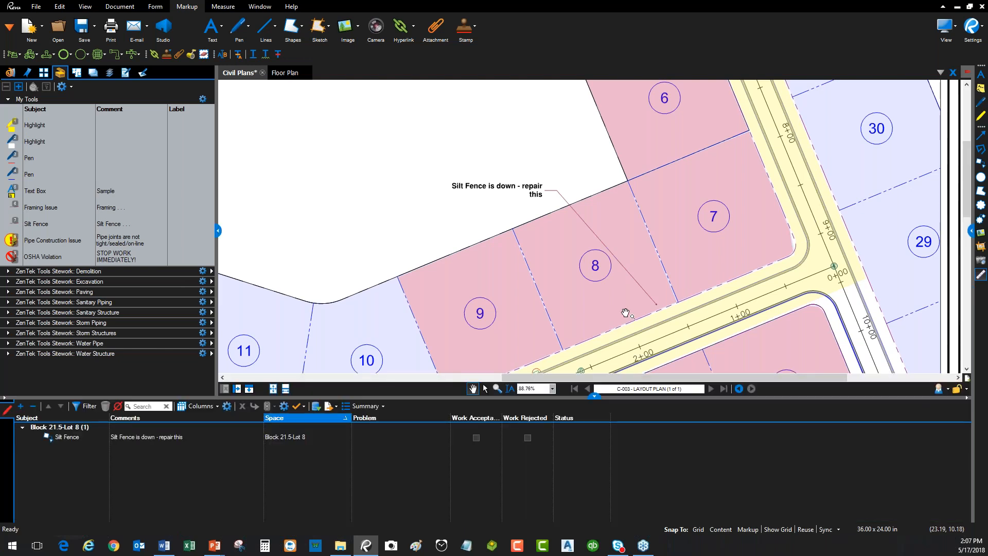
click(307, 438)
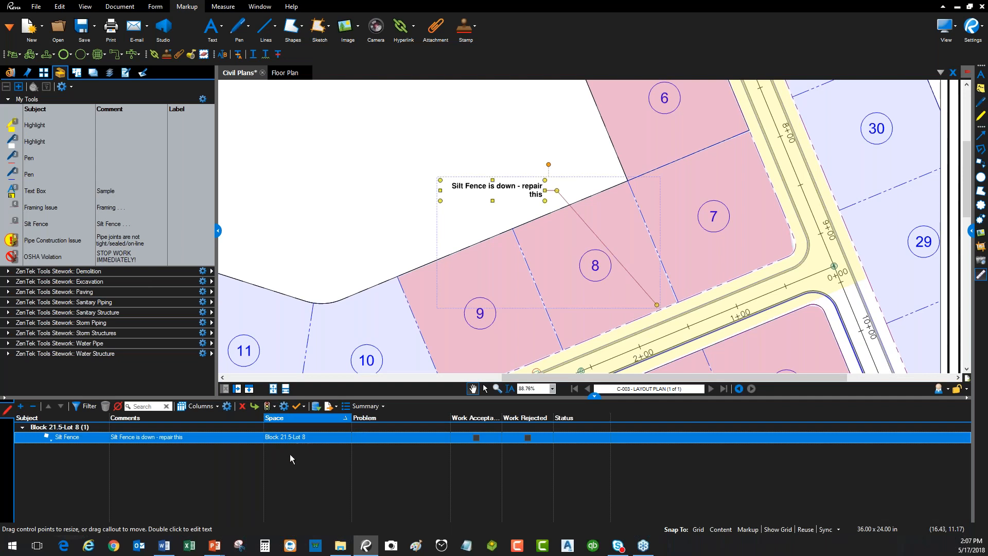
click(376, 214)
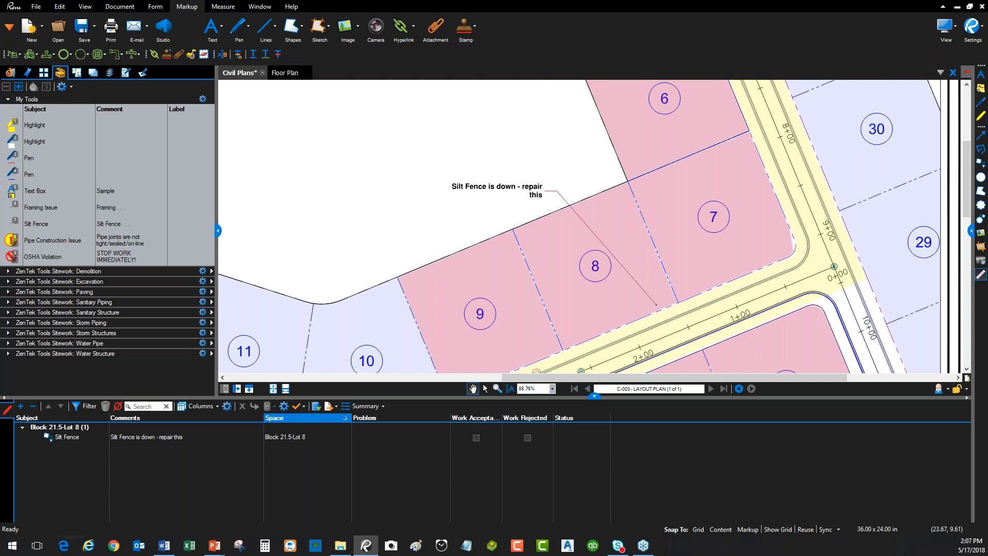
click(291, 437)
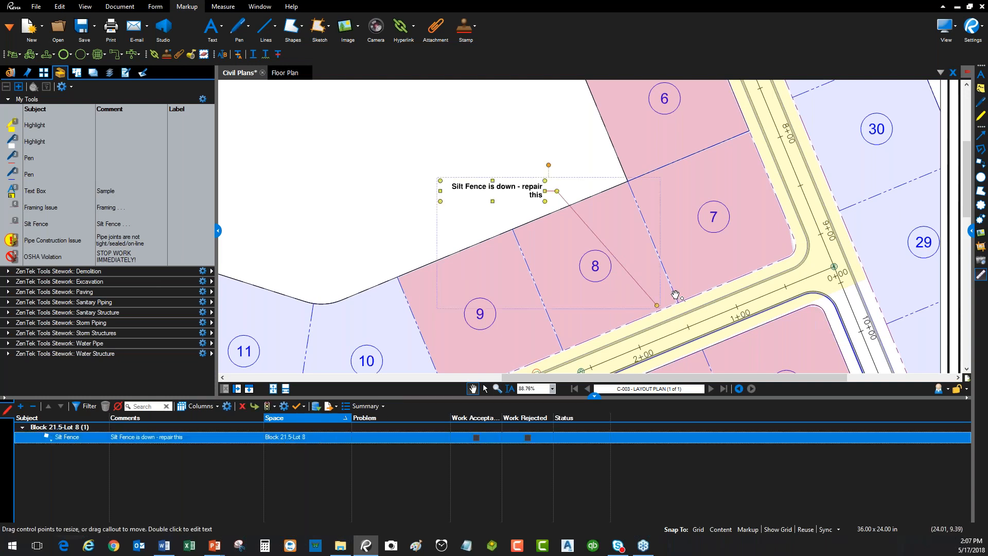
Step: Move the tip of the silt fence callout's leader from lot 8 to the road-side edge of lot 6
mouse_move(597, 246)
mouse_down()
mouse_move(548, 289)
mouse_move(454, 259)
mouse_up()
scroll(505, 258, down, 1)
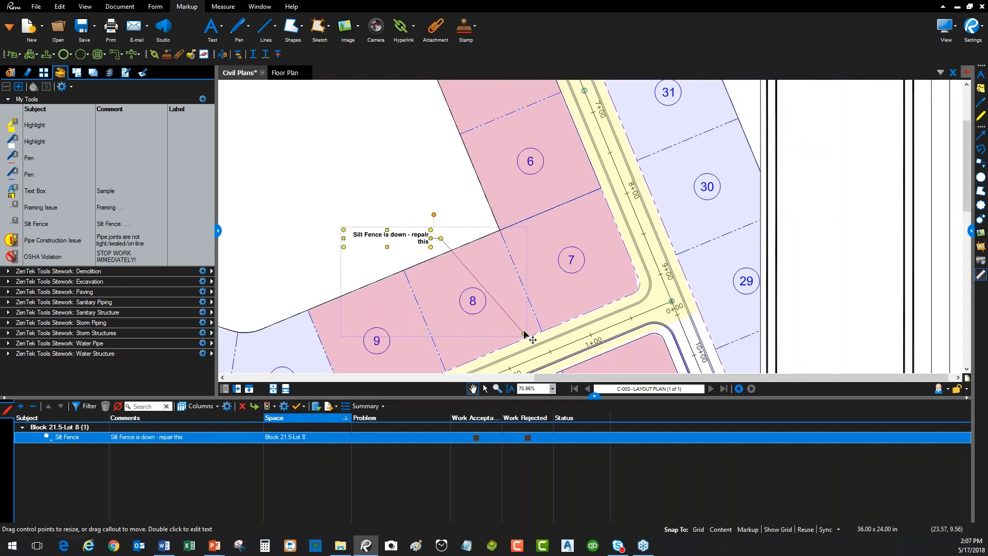
drag(520, 307, 564, 113)
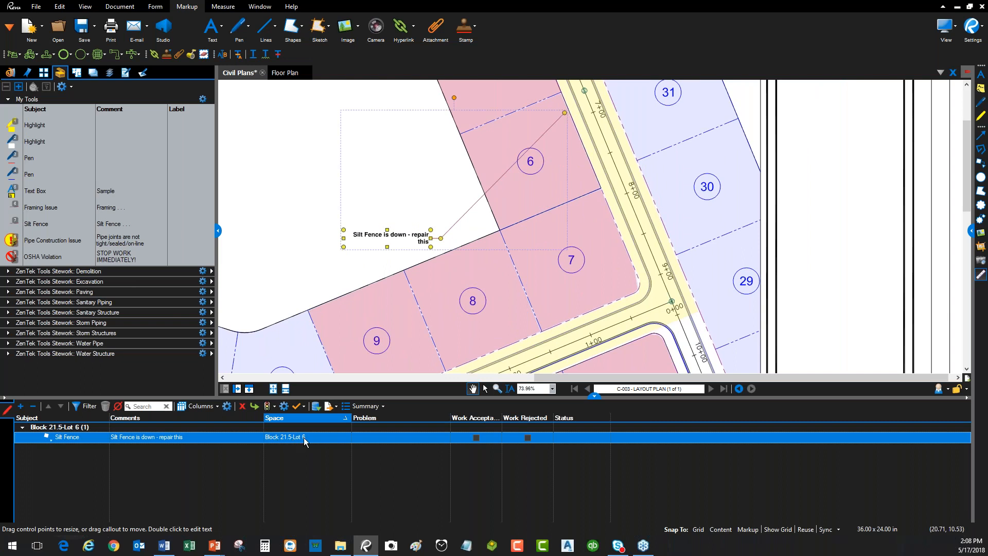
Step: Move the silt fence callout's text onto lot 16 and its leader tip into lot 17
scroll(406, 238, down, 2)
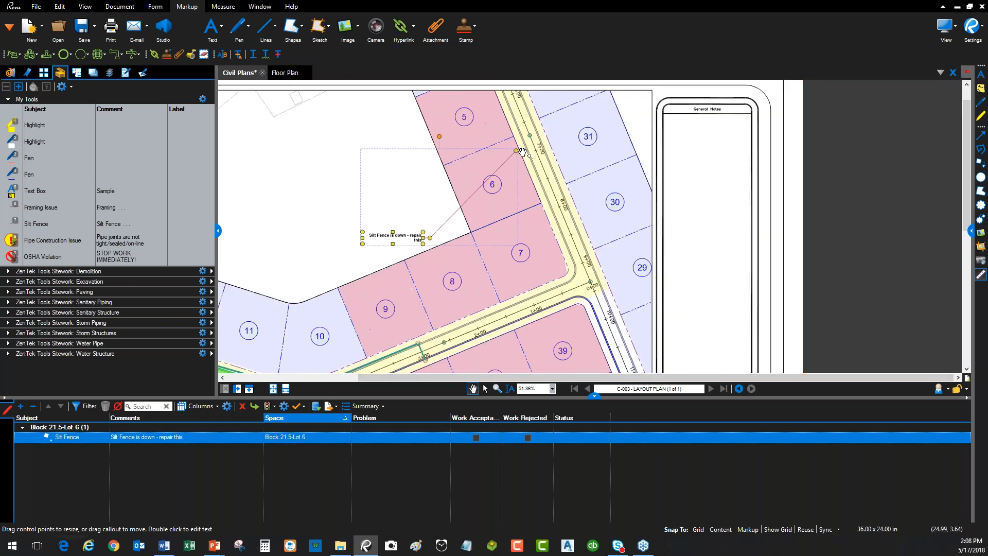
scroll(517, 154, down, 1)
drag(520, 184, 707, 117)
mouse_move(600, 162)
mouse_down()
mouse_move(333, 302)
mouse_move(450, 232)
mouse_up()
key(Escape)
click(617, 155)
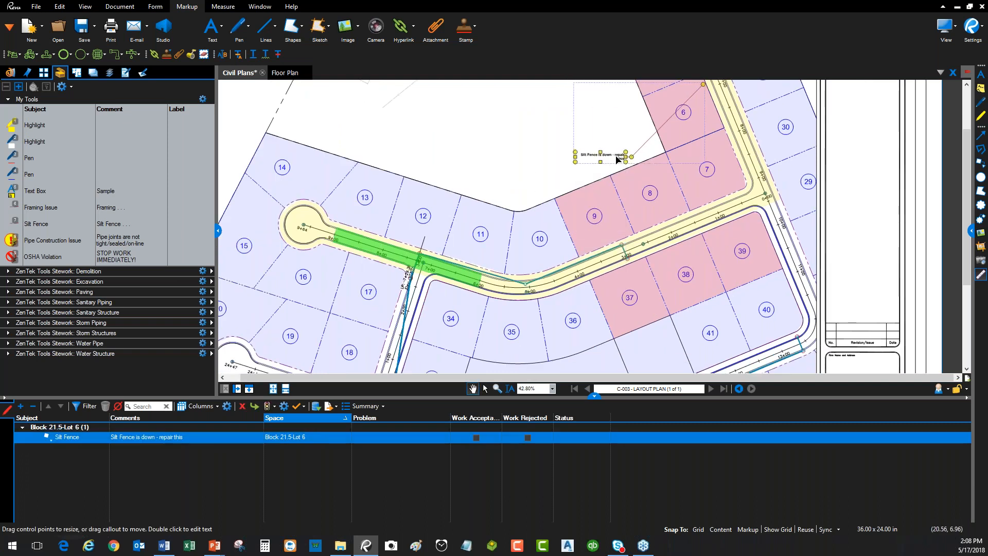
drag(617, 161, 313, 298)
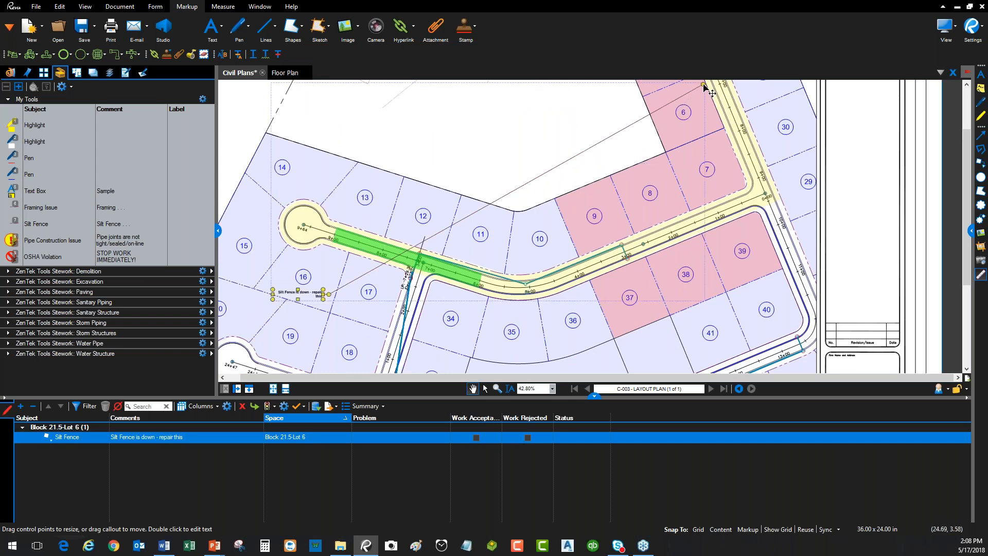
drag(680, 96, 361, 280)
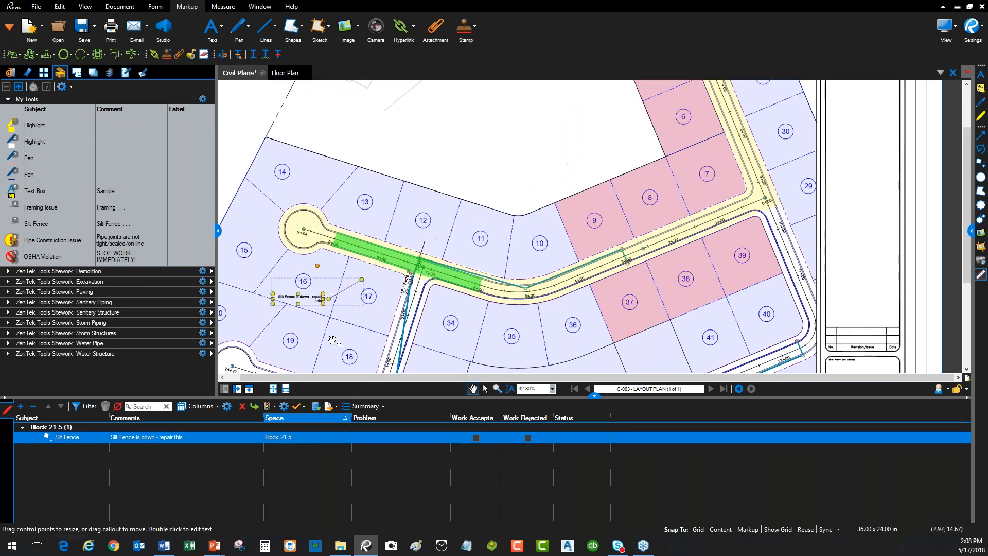
Step: Point the silt fence callout's leader at lot 37 and move its text just below lot 36
mouse_move(392, 277)
mouse_down()
mouse_move(404, 163)
mouse_move(386, 323)
mouse_move(694, 204)
mouse_move(685, 200)
mouse_up()
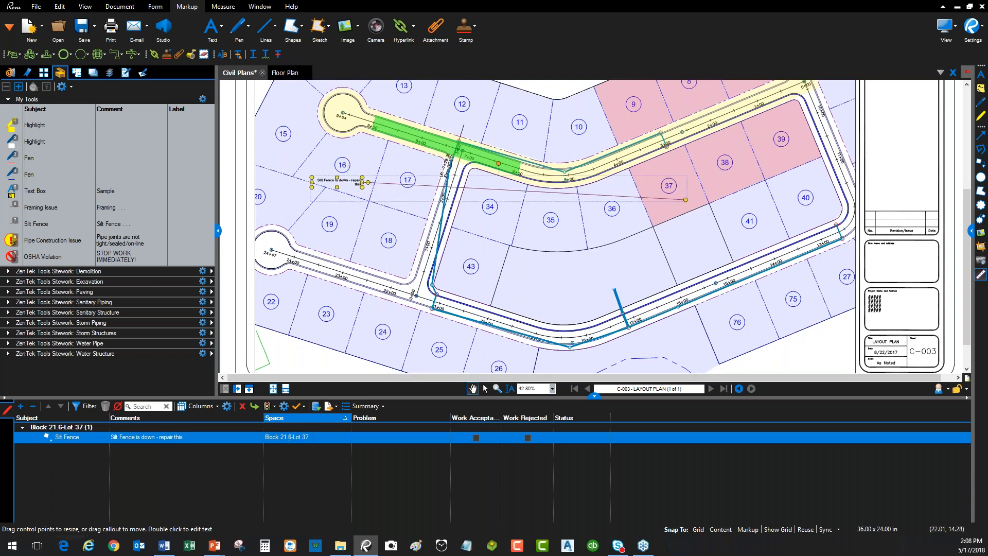
drag(584, 181, 575, 279)
drag(522, 301, 620, 332)
drag(405, 242, 409, 202)
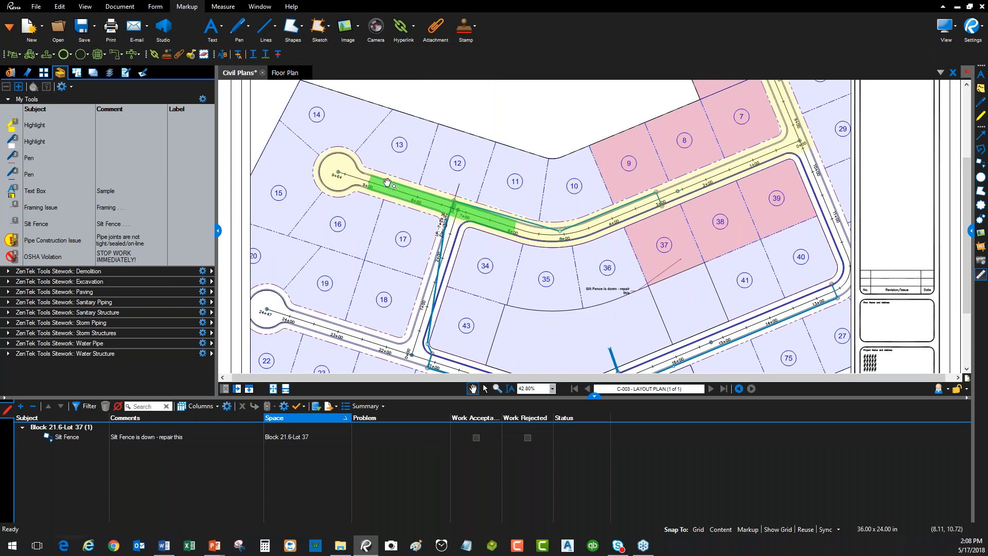
Step: Shrink the markups list to enlarge the plan view around the green road segment, and show the properties
scroll(386, 183, up, 1)
scroll(409, 242, up, 1)
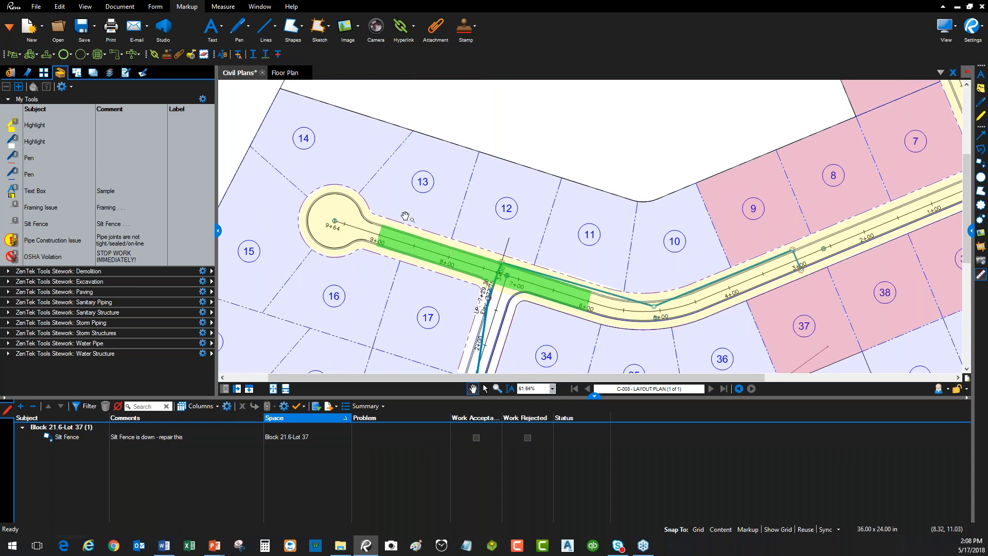
scroll(500, 244, up, 1)
drag(500, 243, 499, 217)
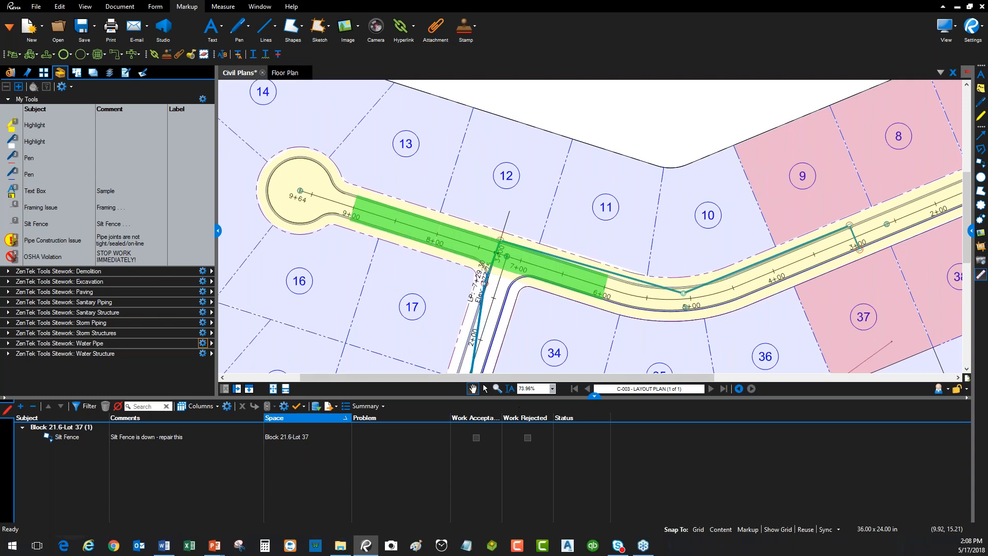
drag(511, 402, 510, 455)
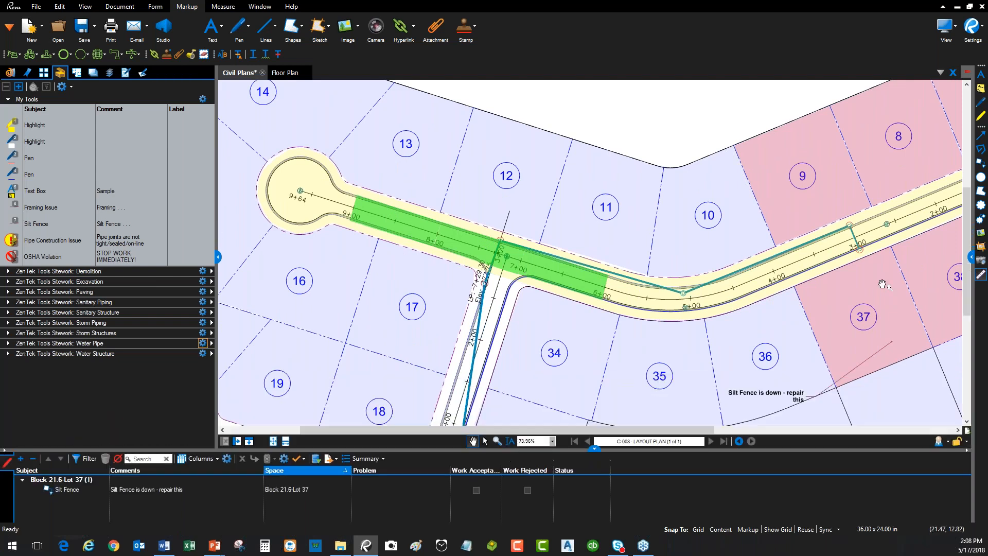
click(970, 257)
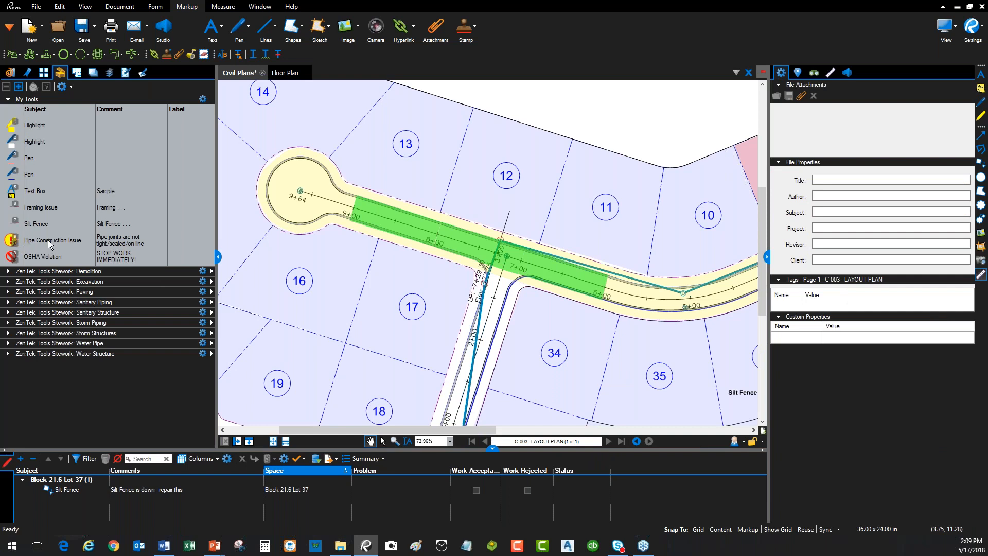
Step: Place the Pipe Construction Issue symbol from My Tools on the green road segment between stations 8+00 and 9+00
click(66, 242)
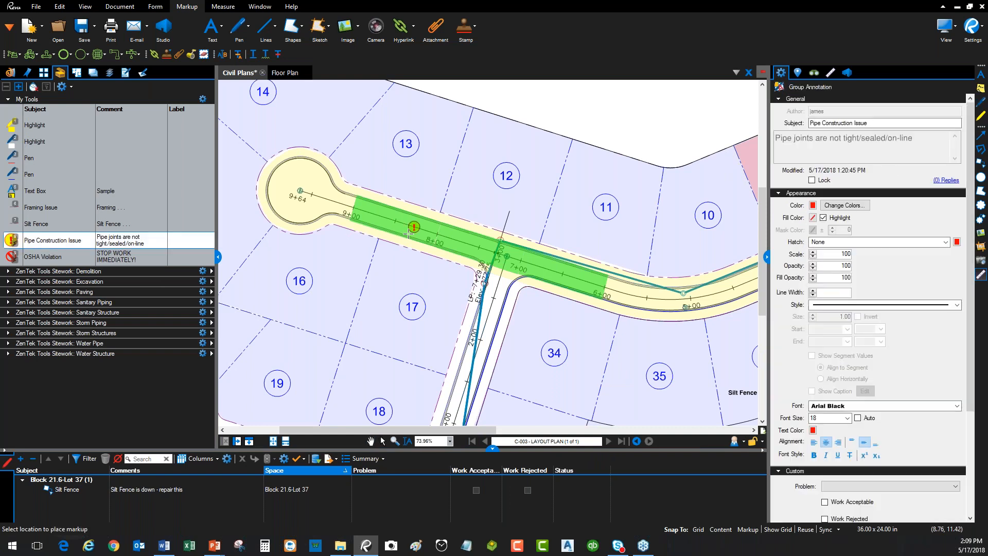
scroll(408, 234, up, 3)
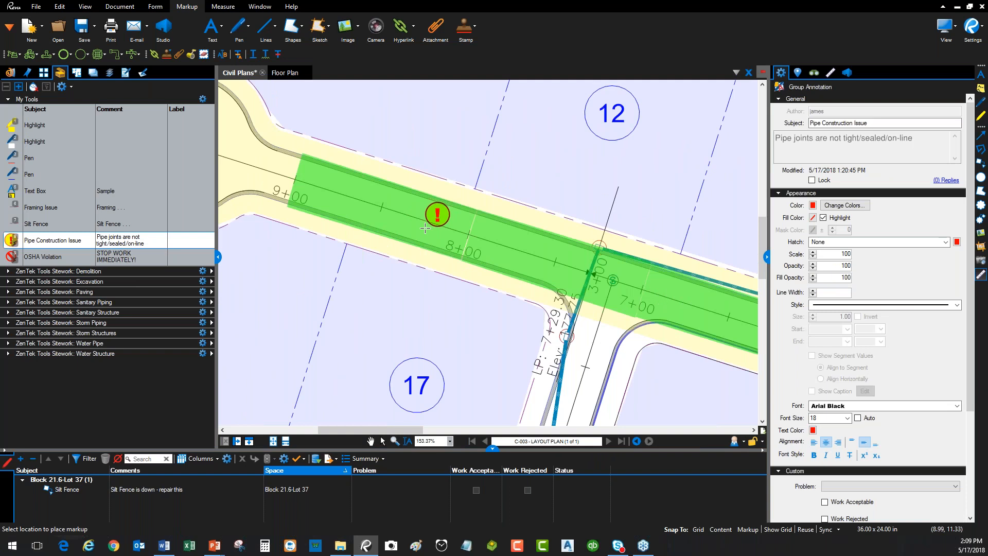
click(425, 228)
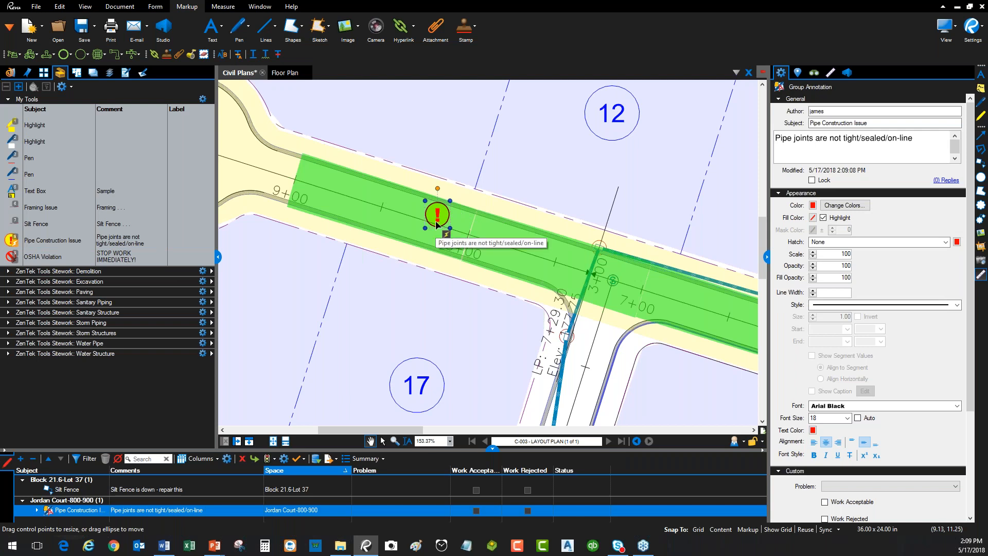
Step: Enlarge the markups list and review the pipe issue symbol's comment in its properties and list entry
drag(467, 450, 466, 394)
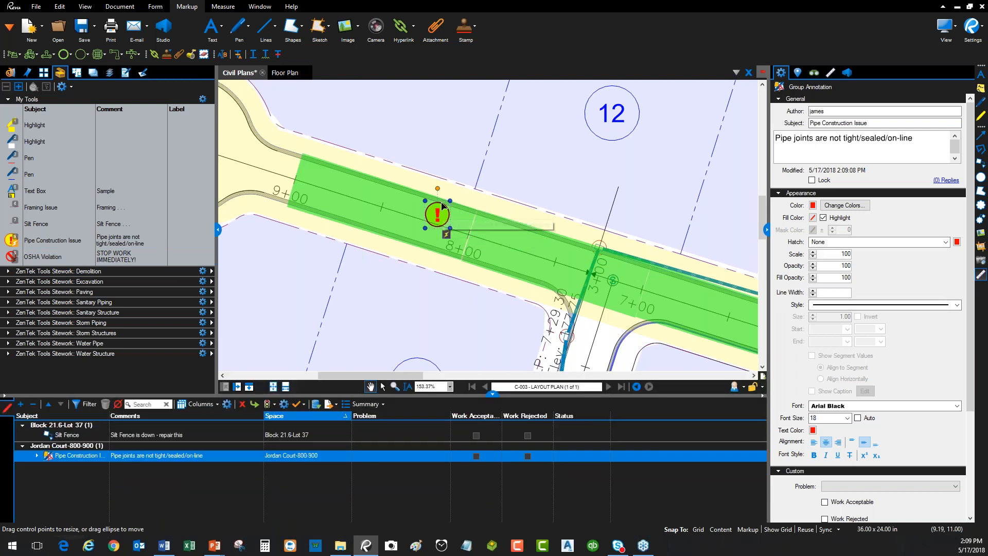
scroll(441, 206, up, 2)
scroll(442, 206, down, 5)
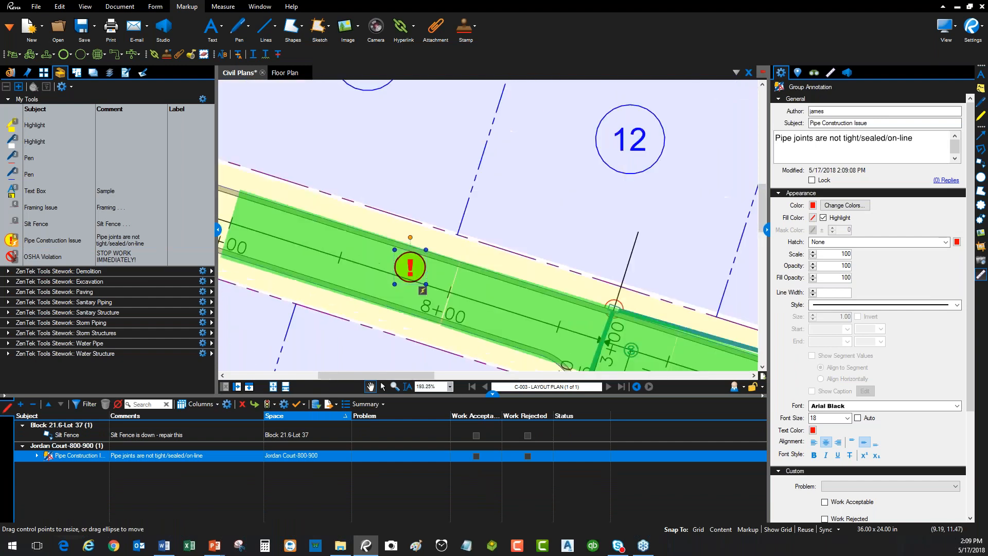
scroll(425, 273, up, 5)
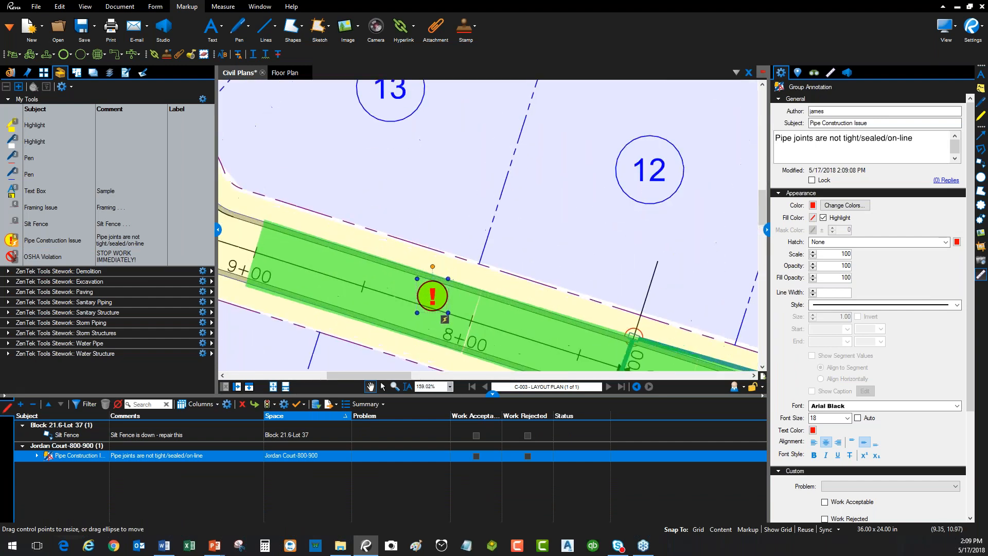
scroll(408, 185, up, 1)
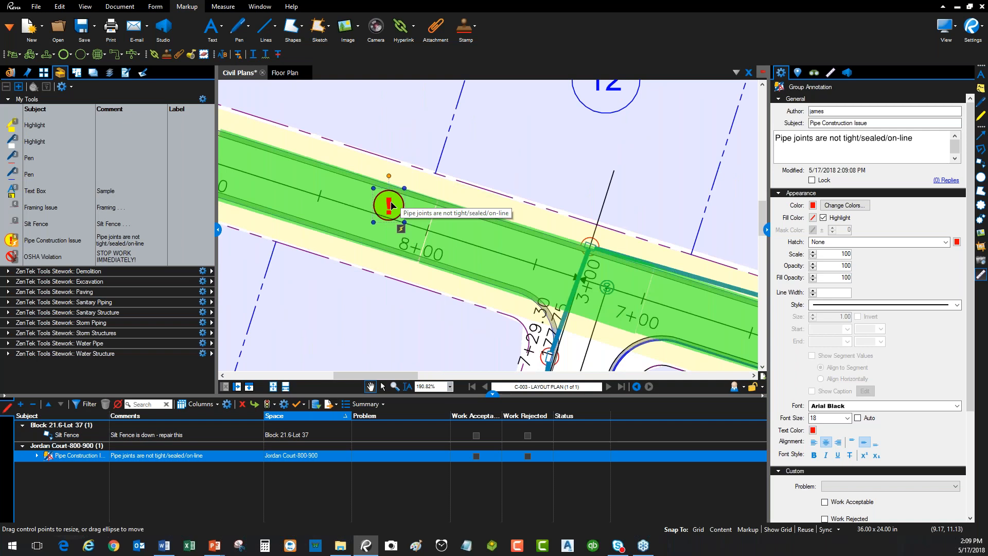
drag(921, 137, 764, 135)
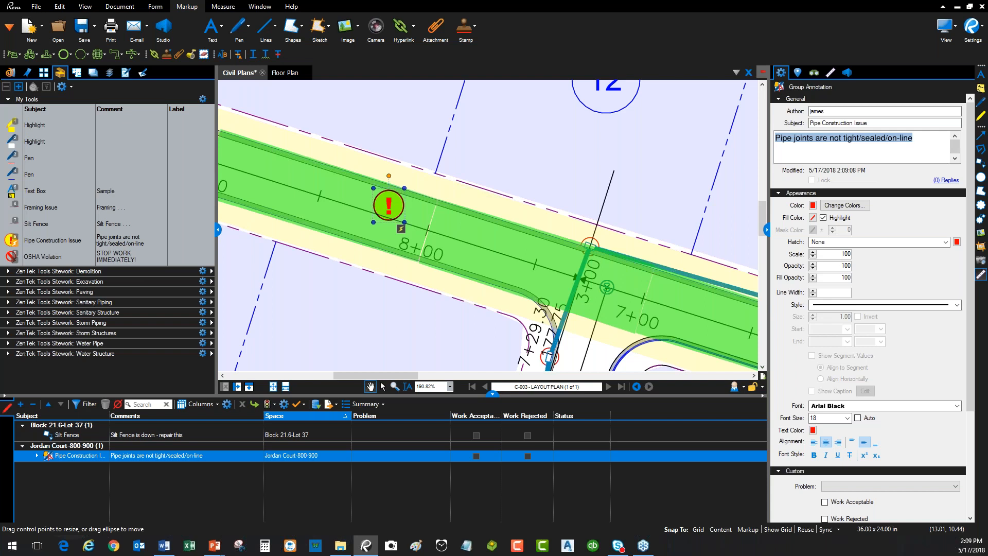
click(934, 139)
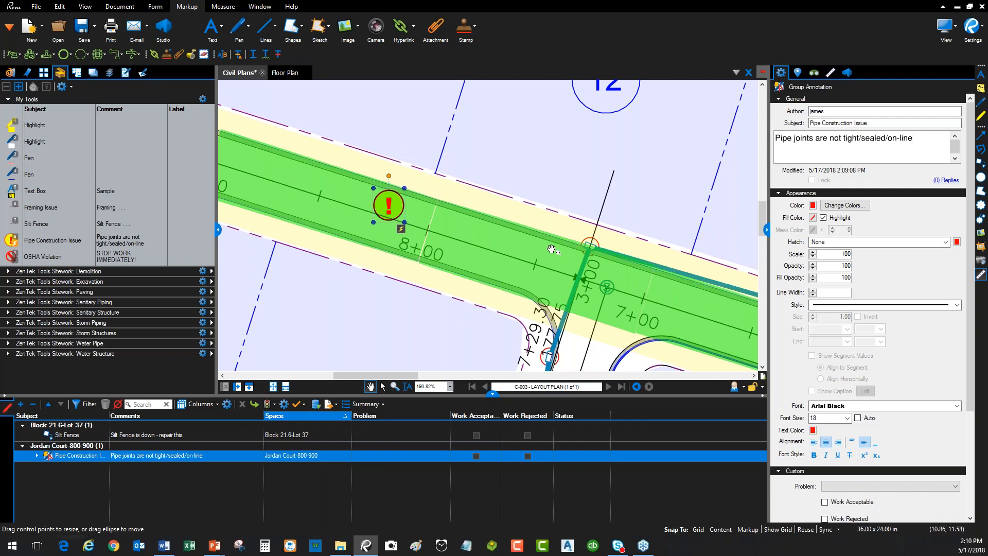
Step: Locate the Pipe Construction Issue on the full sheet from its markups list entry and check its space
scroll(551, 250, down, 4)
scroll(552, 249, down, 5)
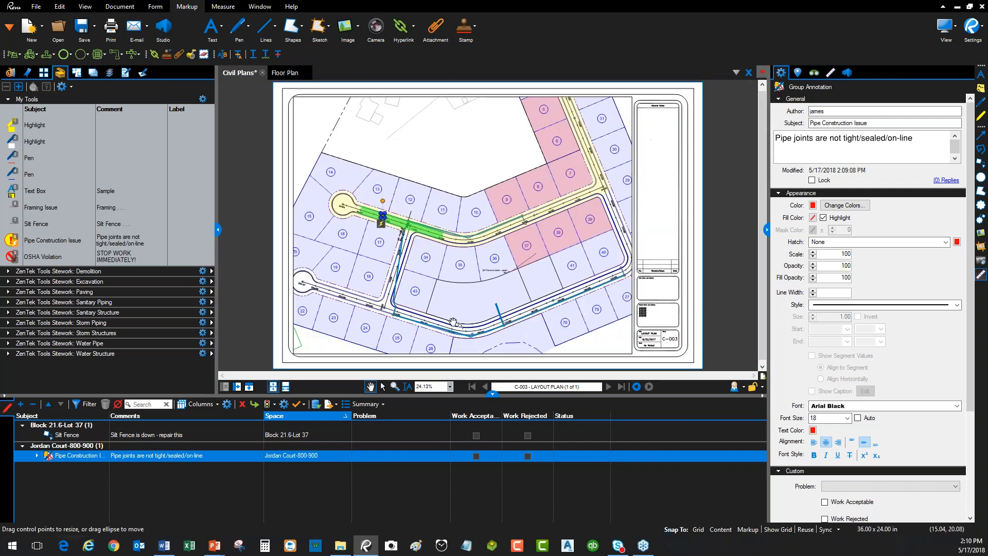
click(405, 358)
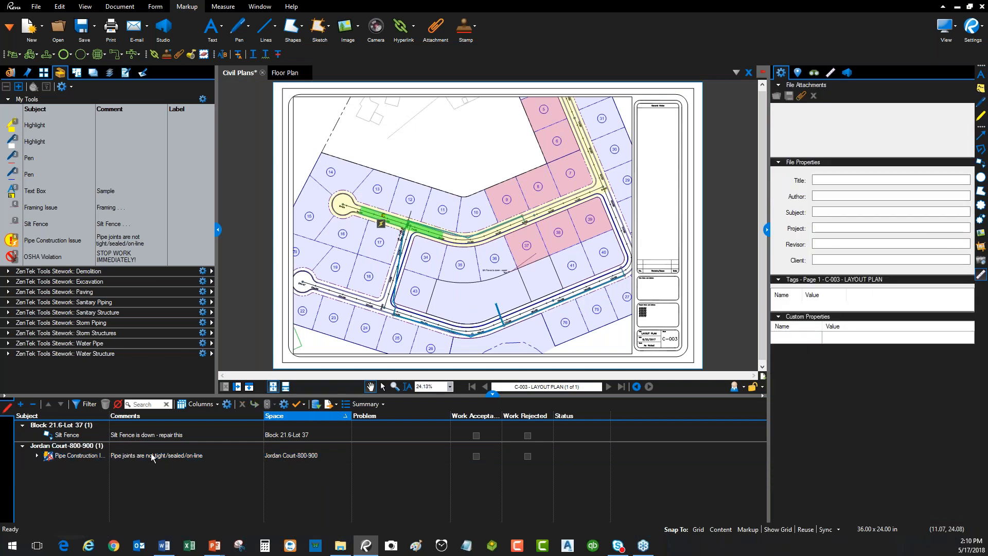
click(272, 459)
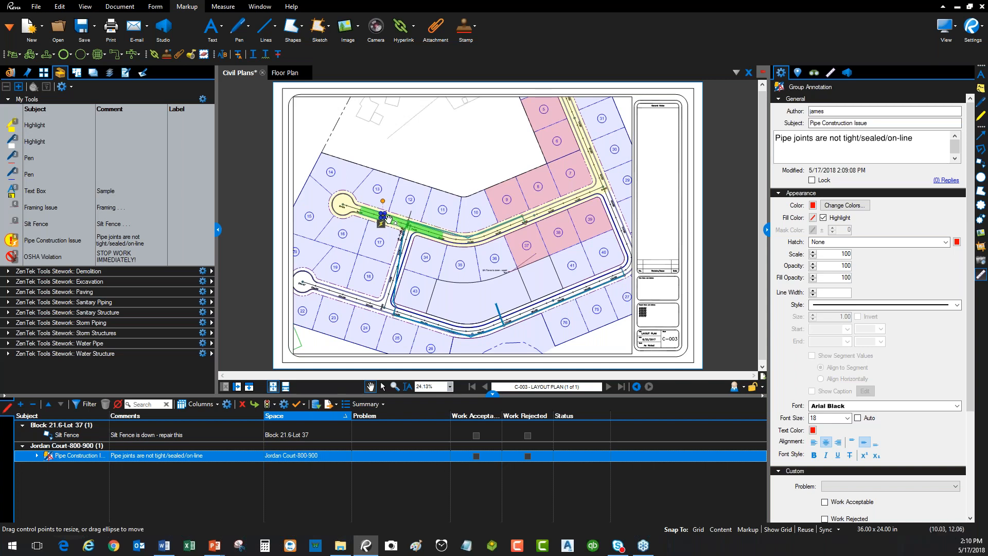
click(420, 287)
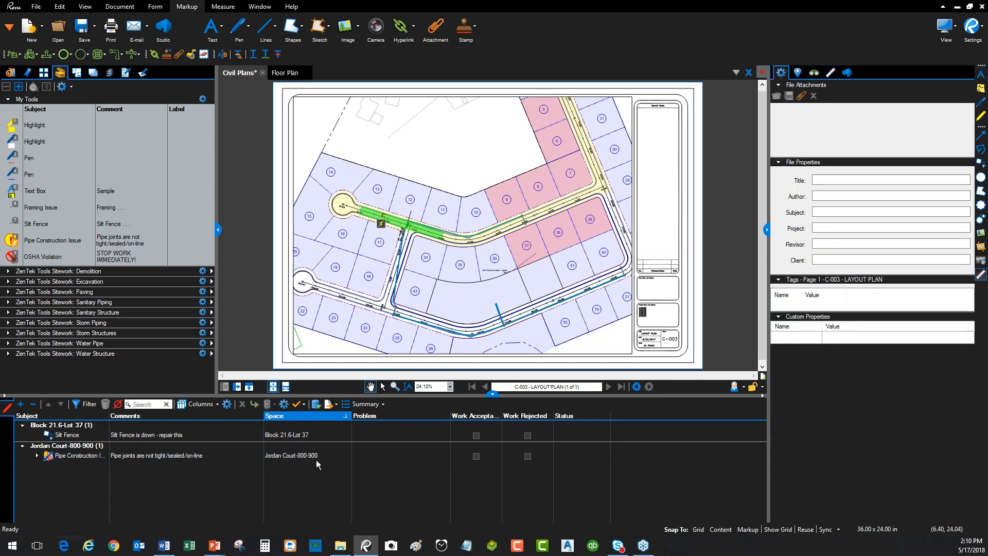
Step: Examine the pipe issue symbol up close against the road stations 8+00 and 9+00
scroll(479, 226, up, 3)
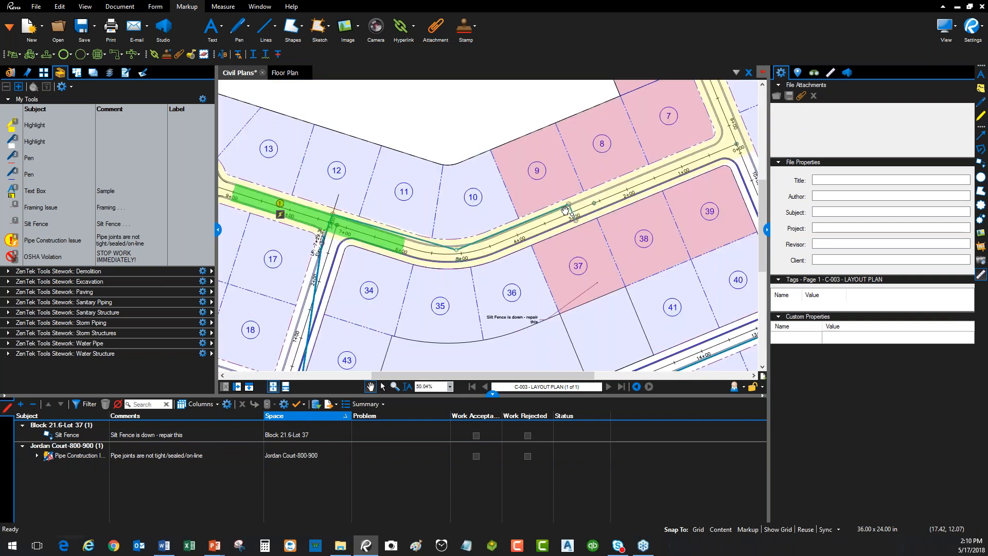
scroll(535, 218, up, 6)
drag(362, 264, 855, 186)
mouse_move(454, 228)
mouse_down()
mouse_move(540, 302)
mouse_move(569, 302)
mouse_up()
scroll(401, 230, up, 2)
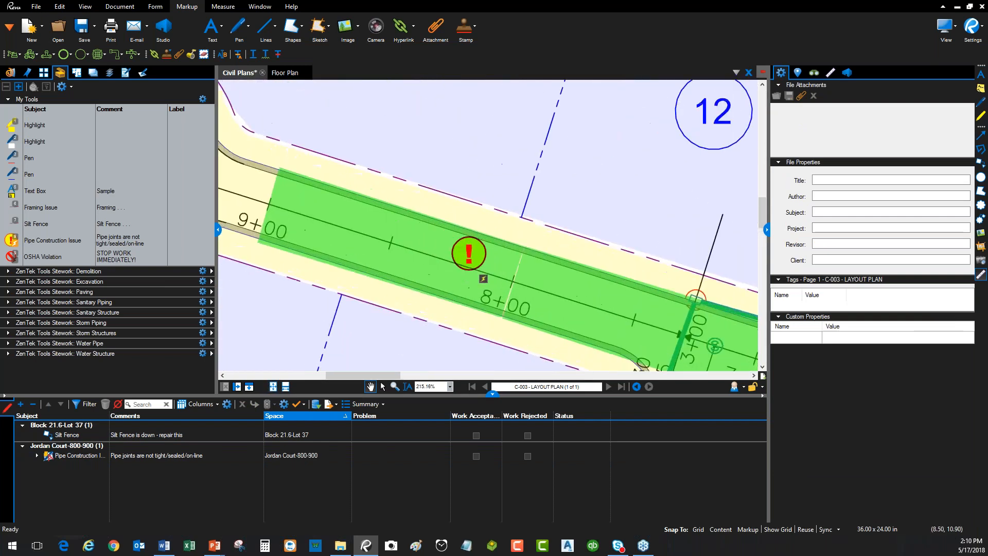
drag(401, 229, 521, 222)
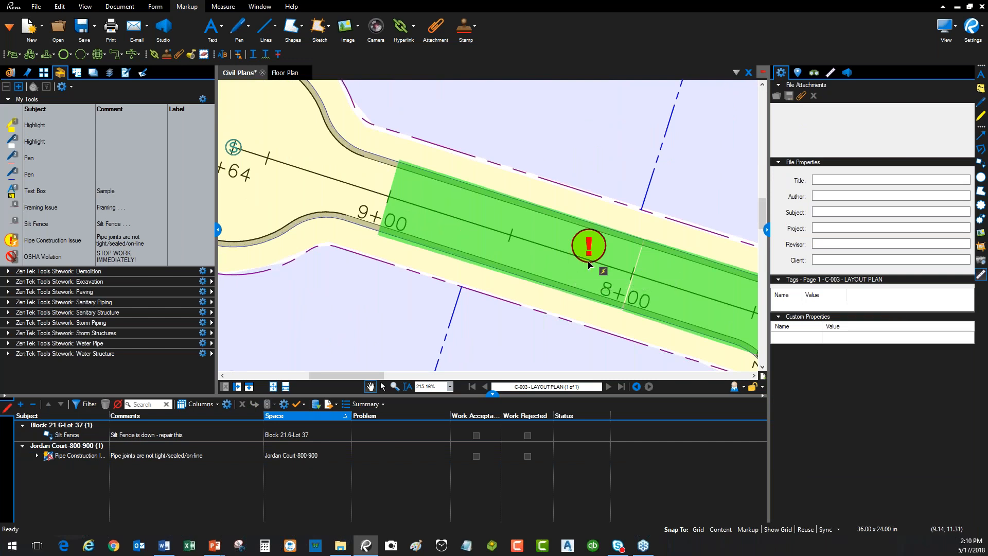
scroll(586, 262, down, 2)
drag(586, 262, 402, 219)
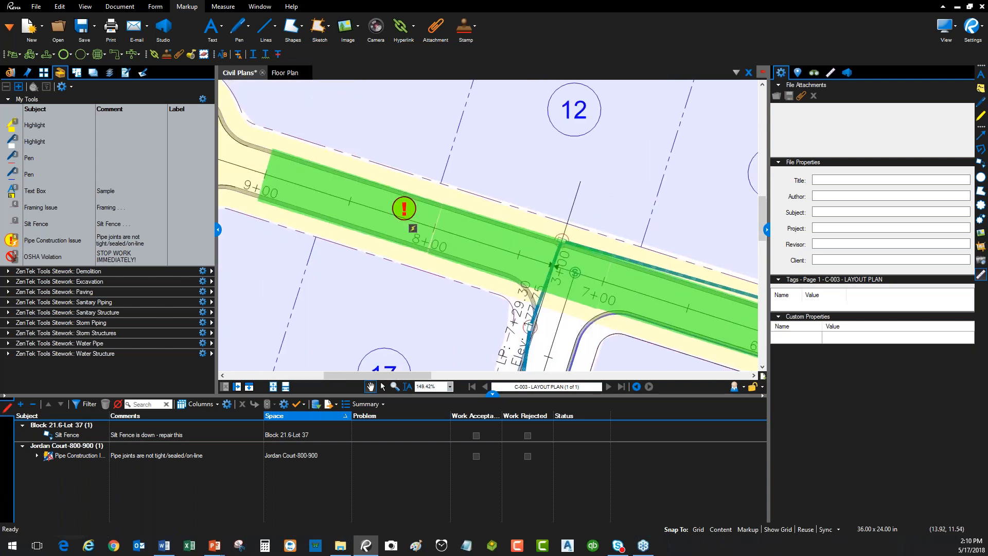
Step: Hide the properties and check which file the pipe issue symbol's hyperlink points to
click(766, 229)
drag(451, 320, 401, 330)
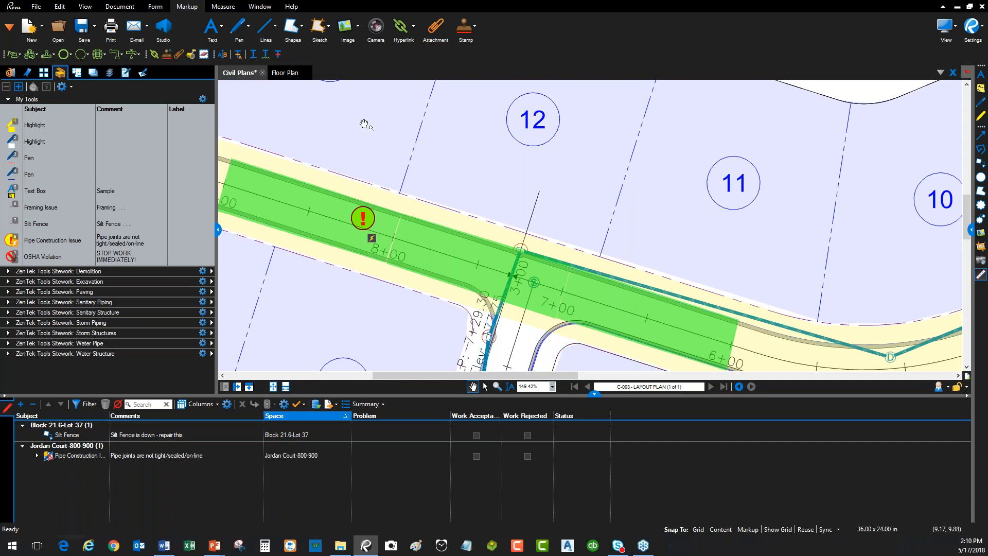
mouse_move(373, 239)
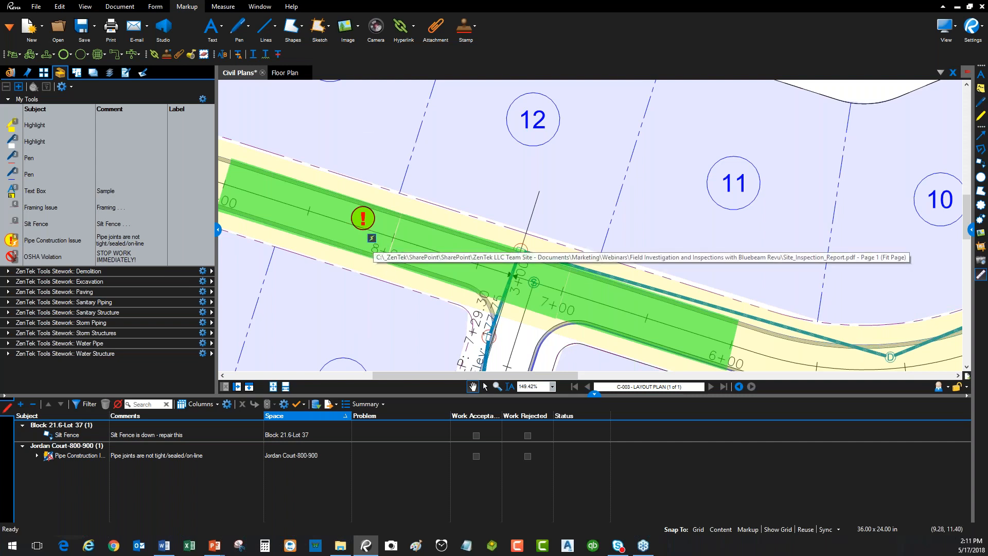
Step: Open the site inspection report through the pipe issue symbol's hyperlink and compare it with the civil plans
click(372, 239)
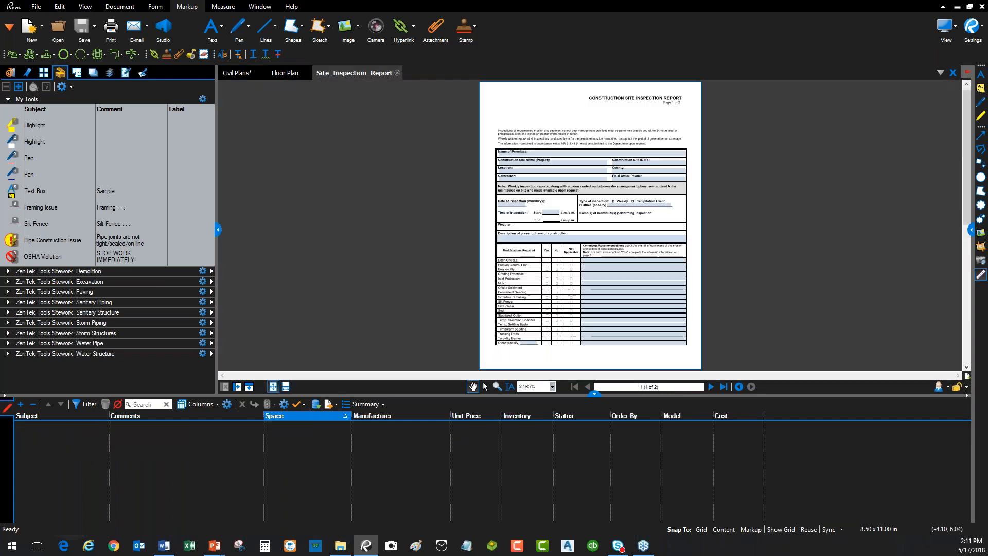
scroll(594, 186, up, 5)
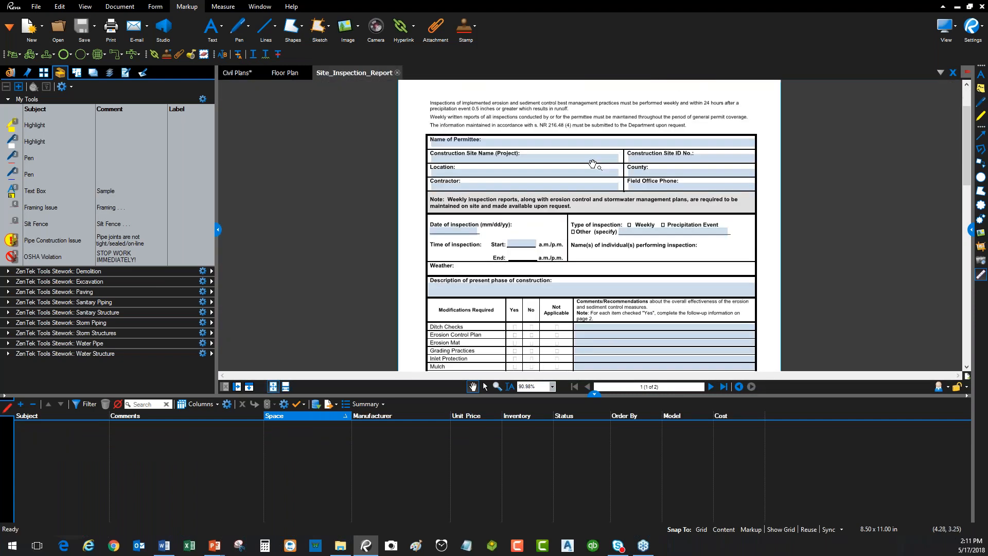
drag(591, 200, 581, 297)
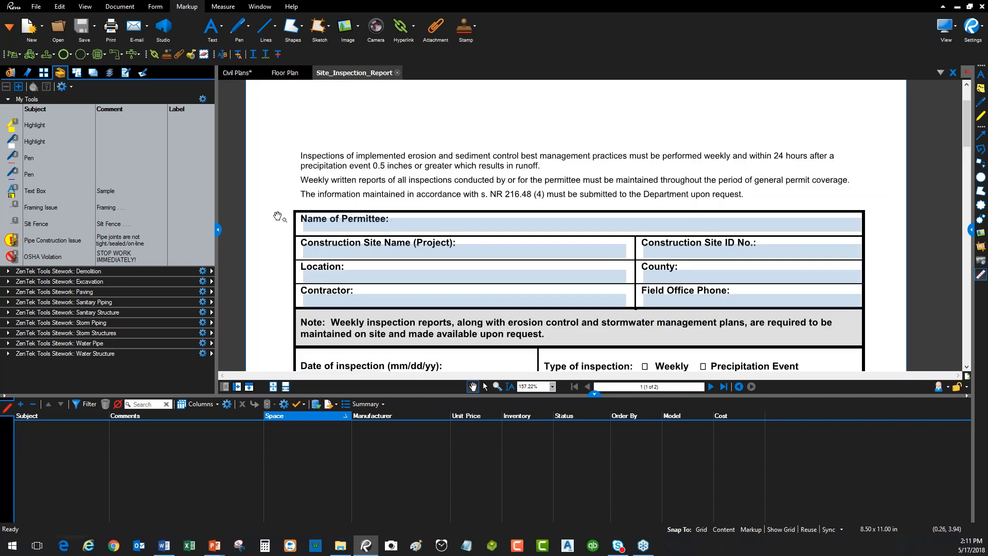
click(245, 75)
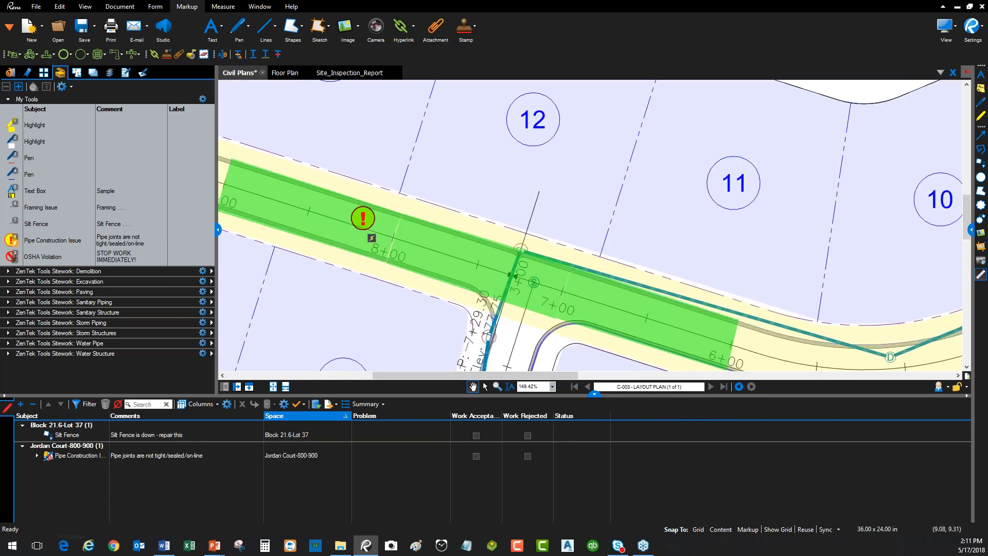
click(359, 75)
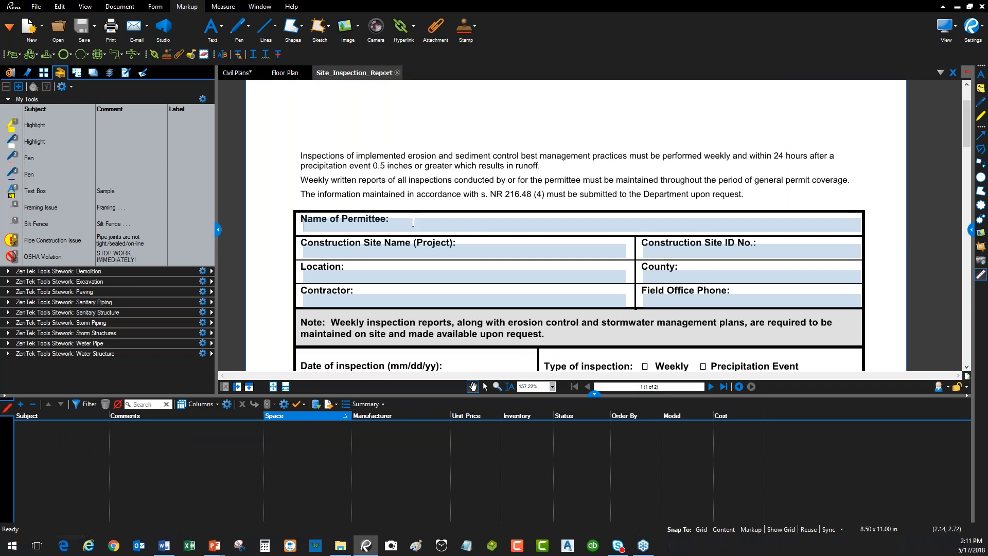
Step: Check the report's fillable header fields and its modifications checklist, and close the report
click(413, 223)
click(400, 253)
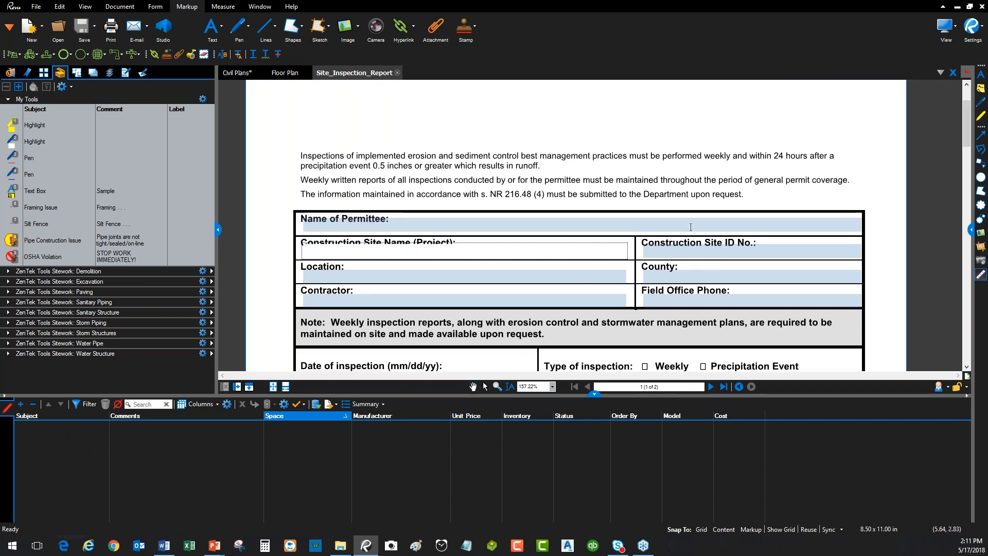
click(473, 386)
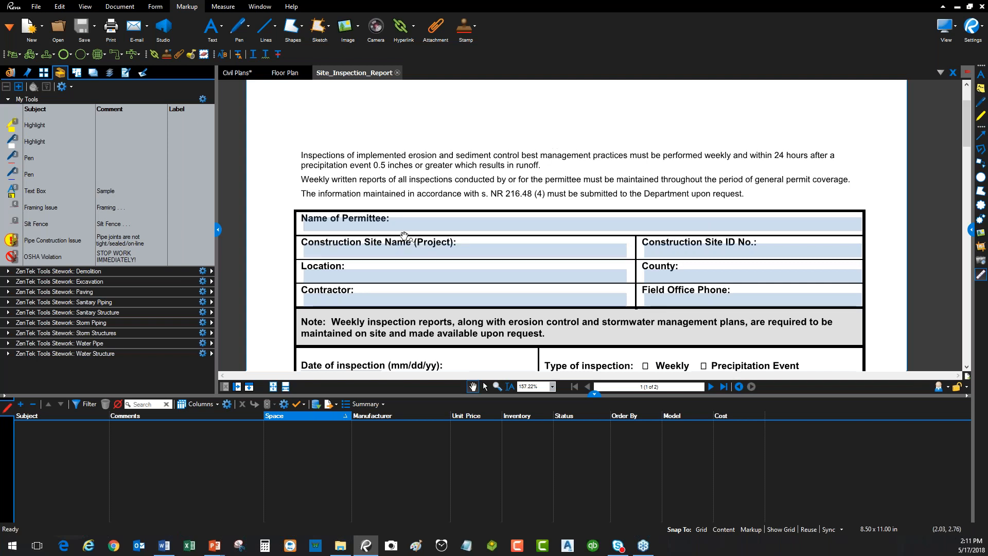
scroll(578, 243, down, 3)
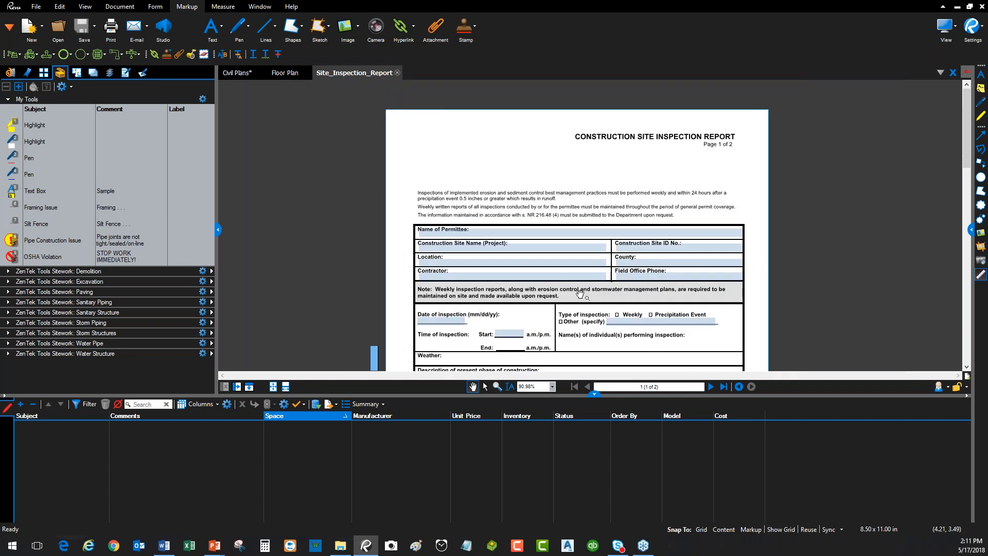
drag(581, 292, 507, 138)
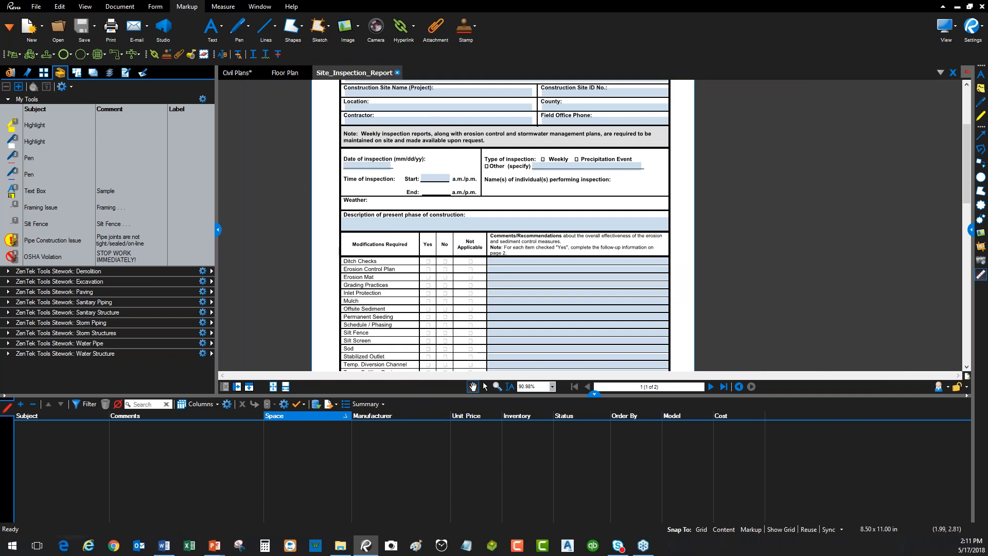
click(397, 72)
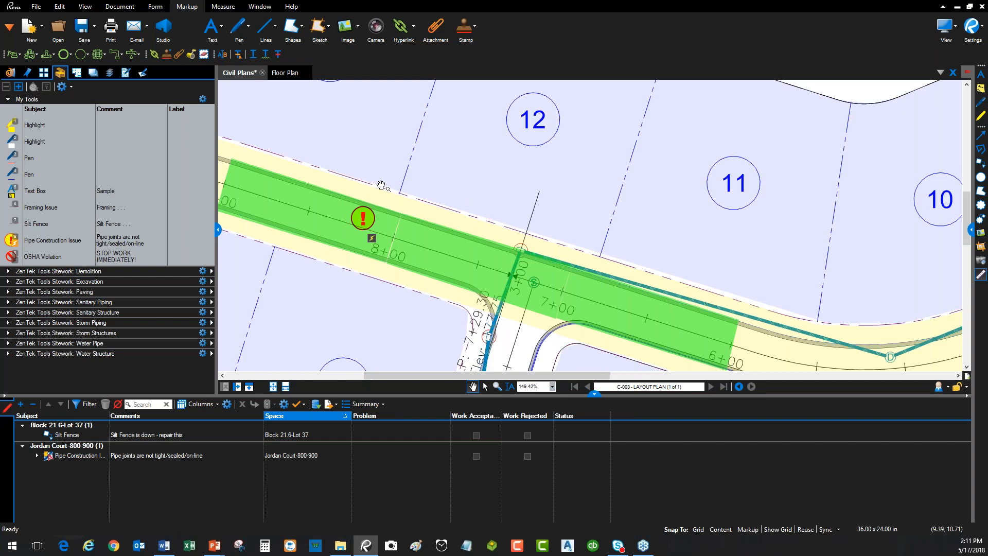
Step: Switch to the Floor Plan and shrink the markups list to show more of the building's central area
scroll(382, 185, down, 4)
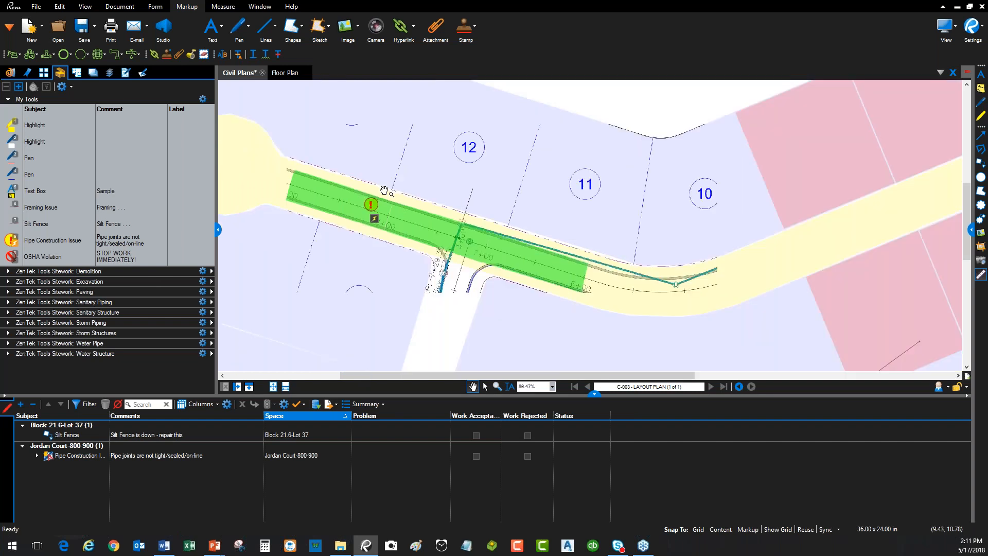
click(286, 73)
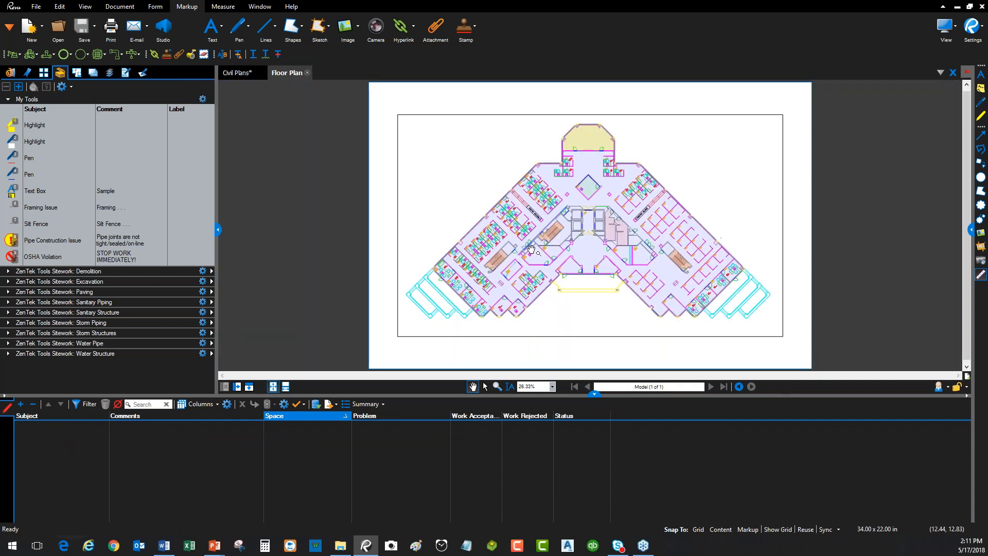
scroll(632, 219, up, 1)
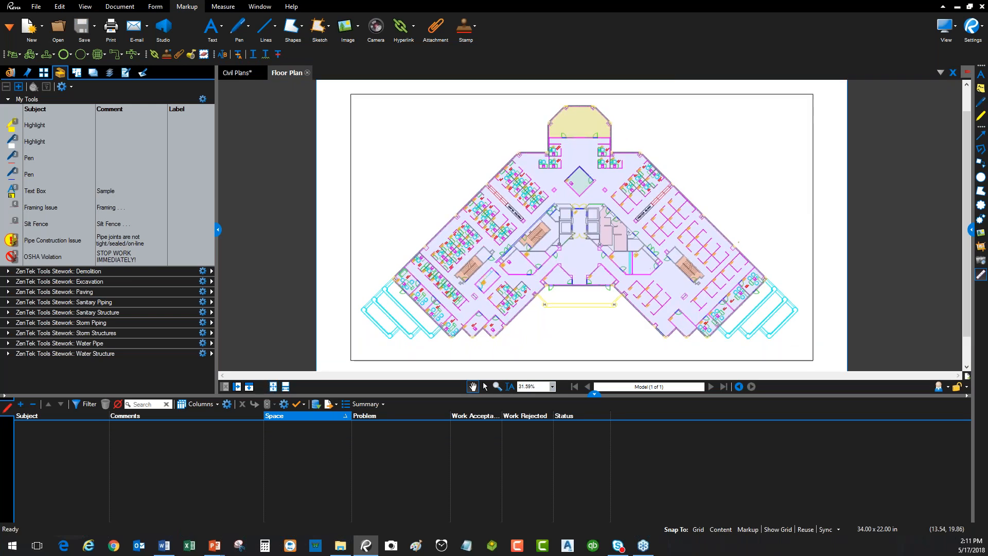
drag(578, 396, 579, 465)
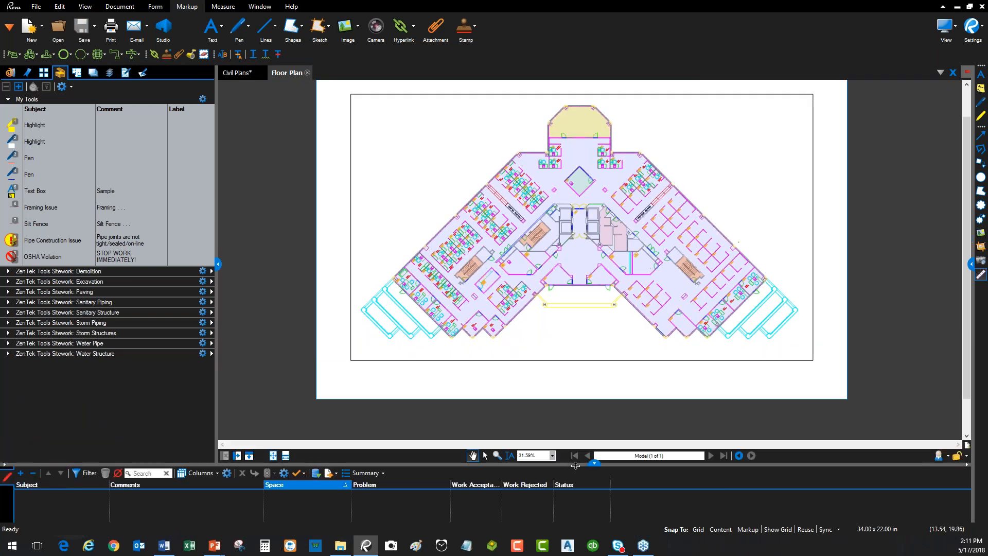
drag(537, 257, 432, 297)
scroll(499, 298, up, 4)
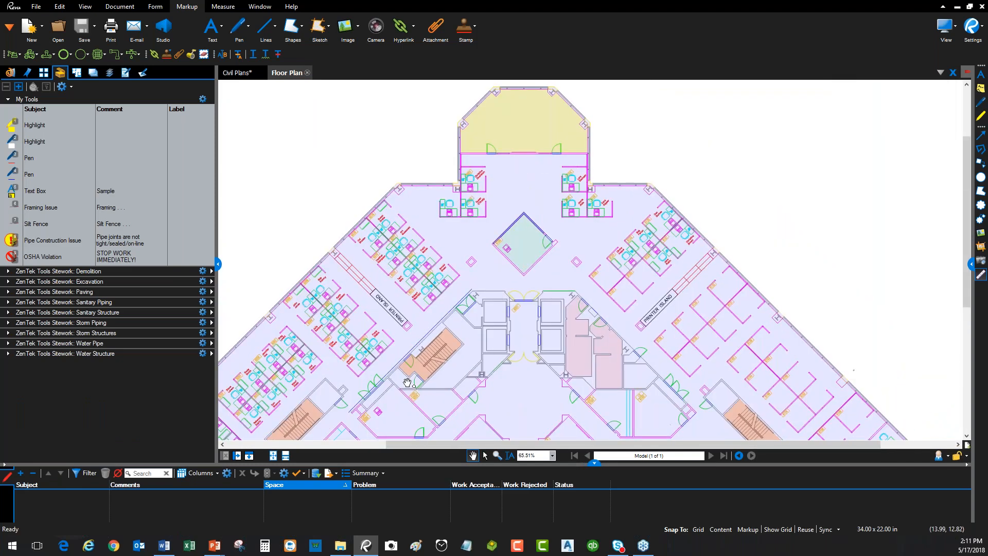
scroll(591, 252, down, 1)
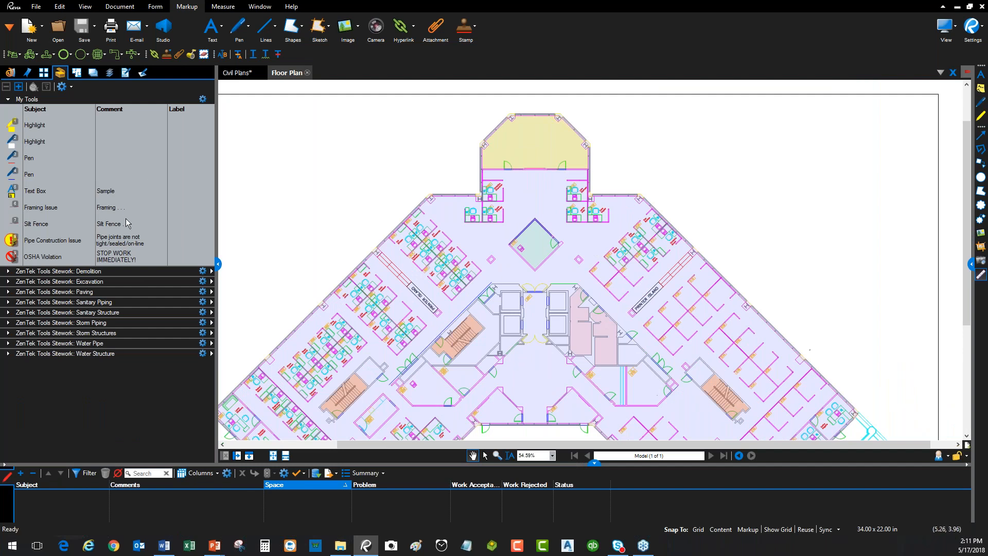
Step: Place the saved Framing Issue callout beside the diamond-shaped Security Office with its arrowhead inside the room
click(40, 212)
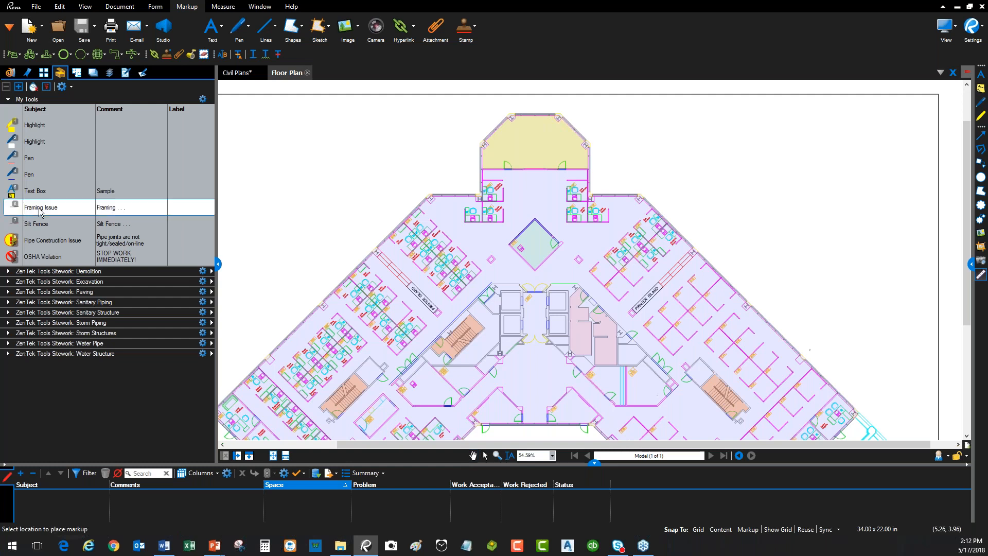
click(40, 212)
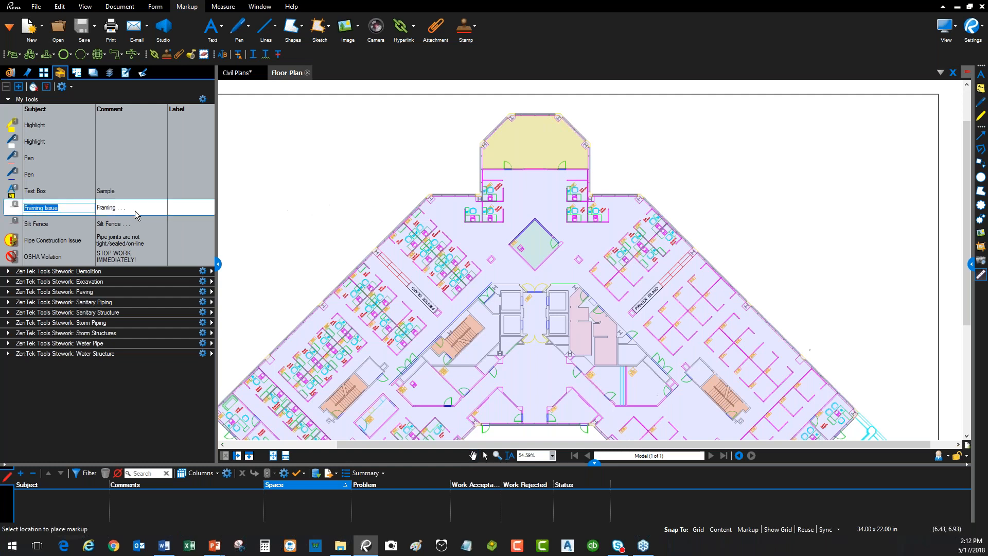
click(436, 236)
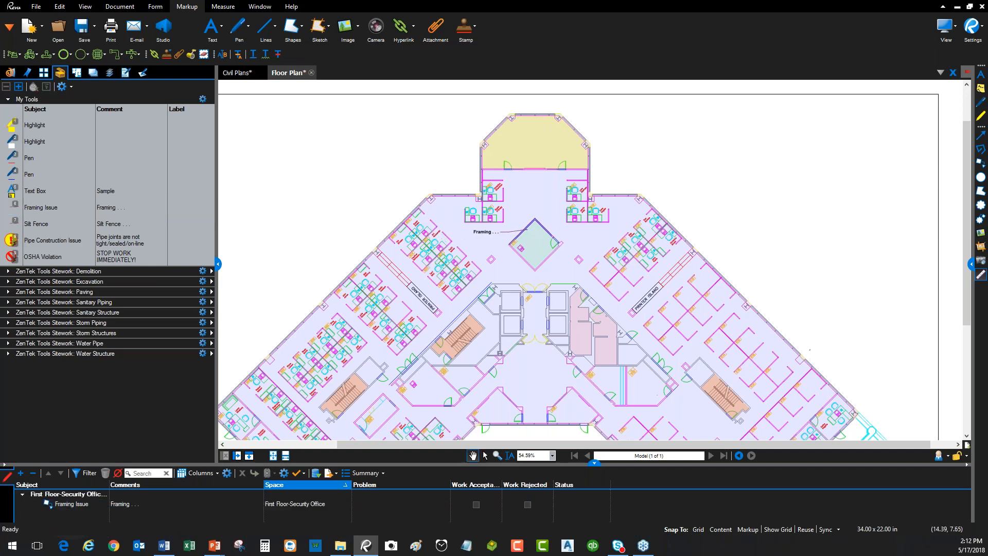
scroll(470, 236, up, 1)
scroll(497, 229, up, 10)
click(696, 222)
drag(696, 222, 717, 307)
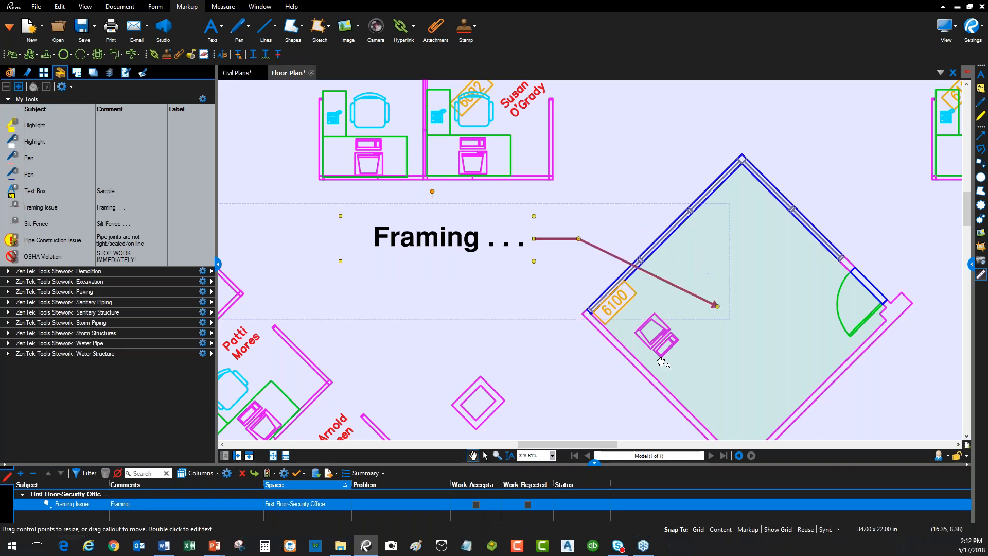
Step: Change the callout's text to "Framing problem, using 2x4 not 2x6"
scroll(644, 344, down, 1)
drag(502, 257, 327, 207)
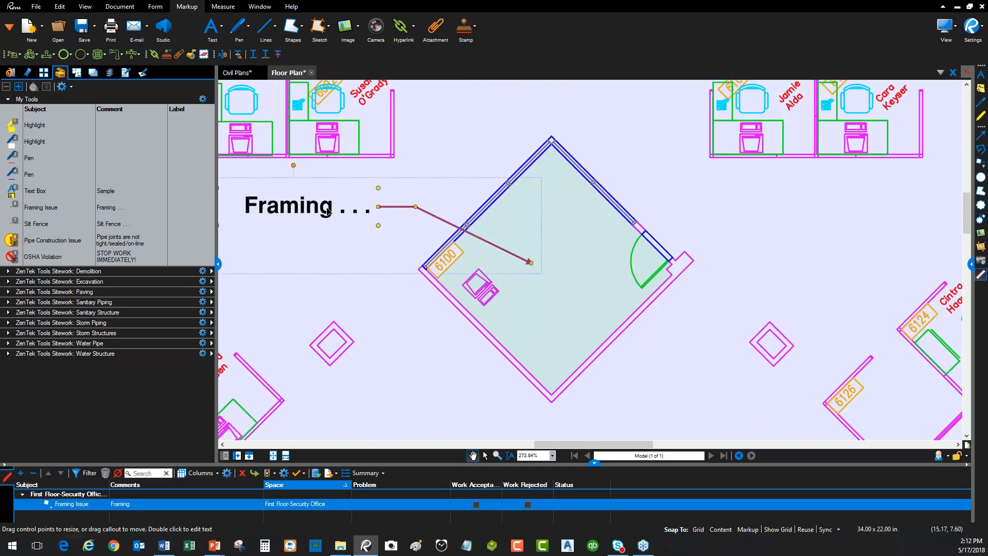
double_click(327, 210)
drag(339, 209, 404, 209)
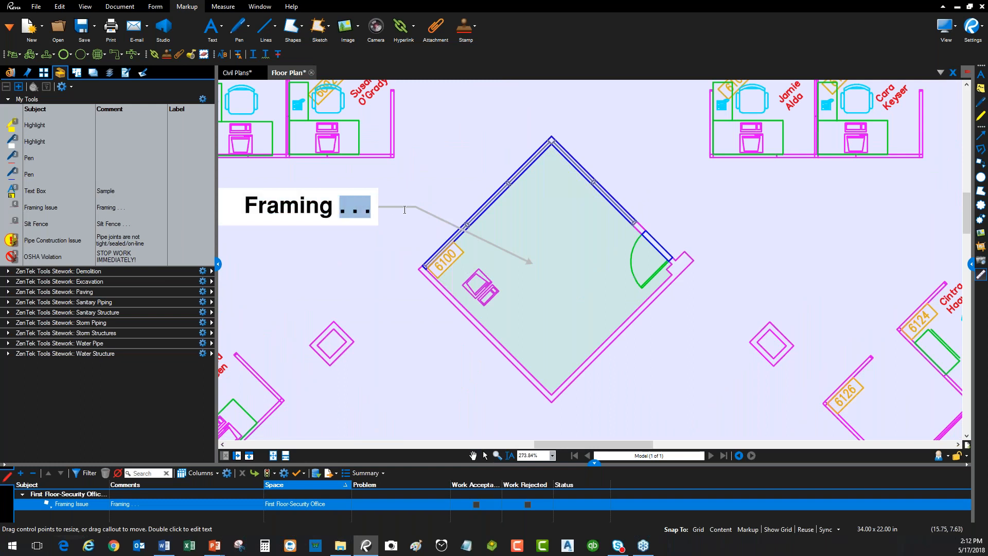
text(problem,)
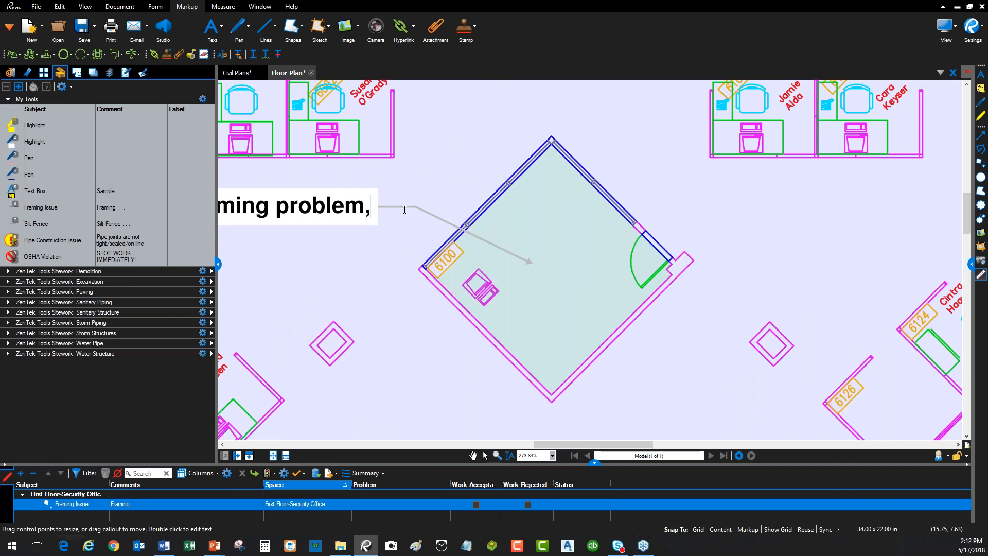
text( using 2x)
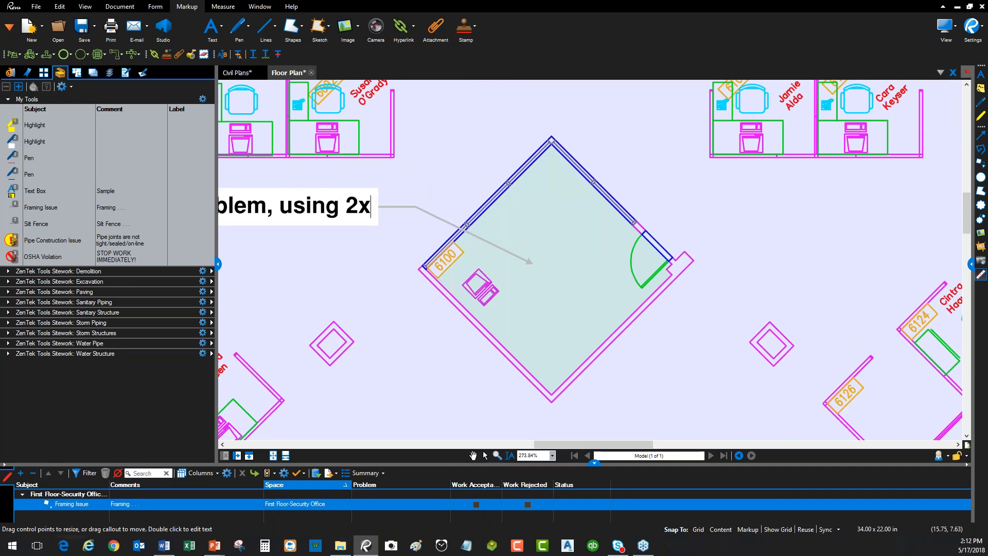
text(4 not 2x6)
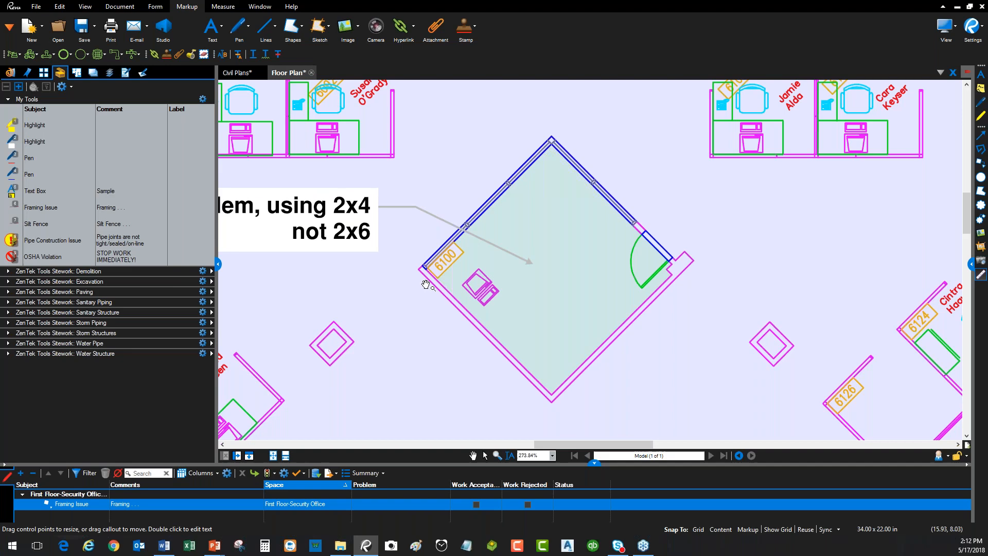
key(Escape)
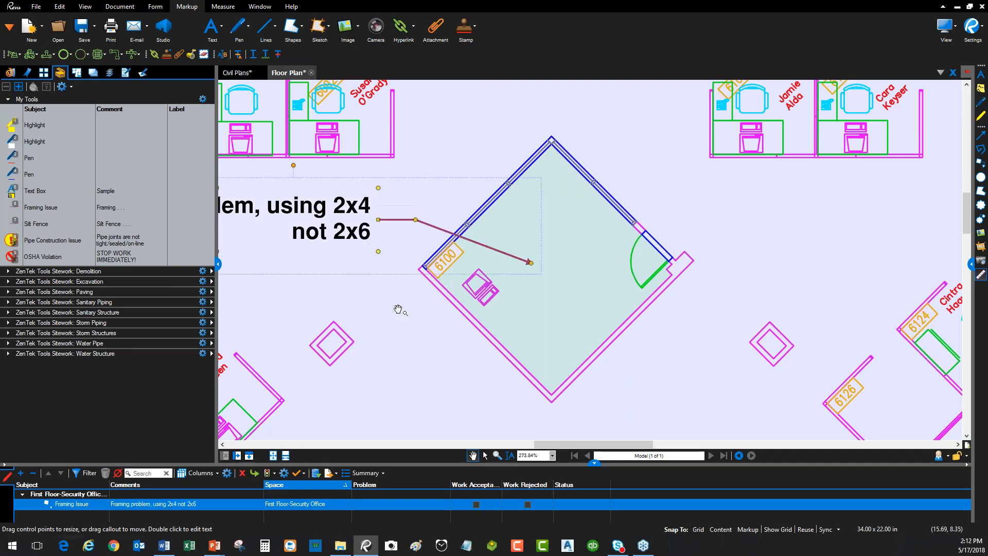
Step: Enlarge the markups list and move the framing callout's arrowhead into the Vestibule to check its space
scroll(360, 321, down, 4)
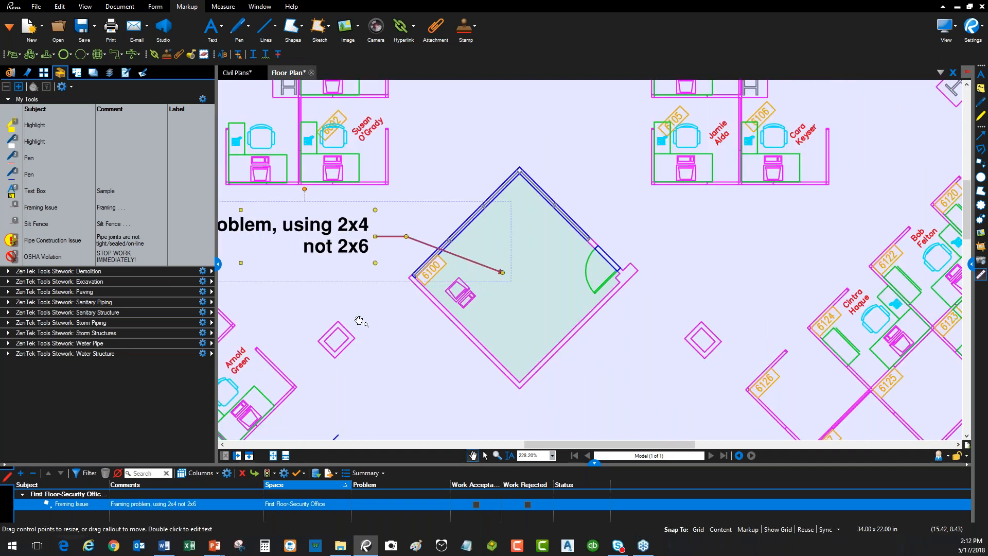
scroll(361, 321, down, 2)
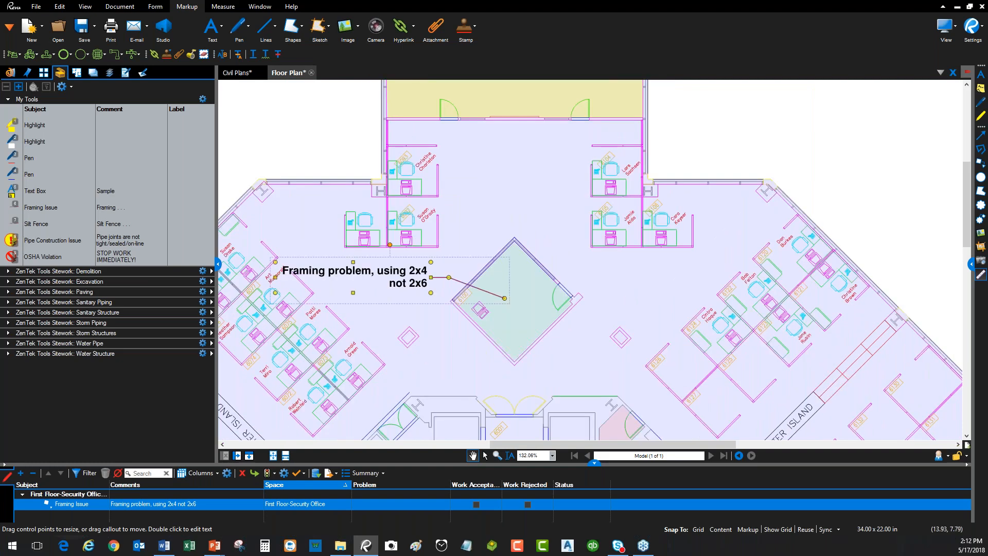
mouse_move(446, 324)
mouse_down()
mouse_move(499, 329)
mouse_move(462, 330)
mouse_up()
drag(522, 465, 535, 390)
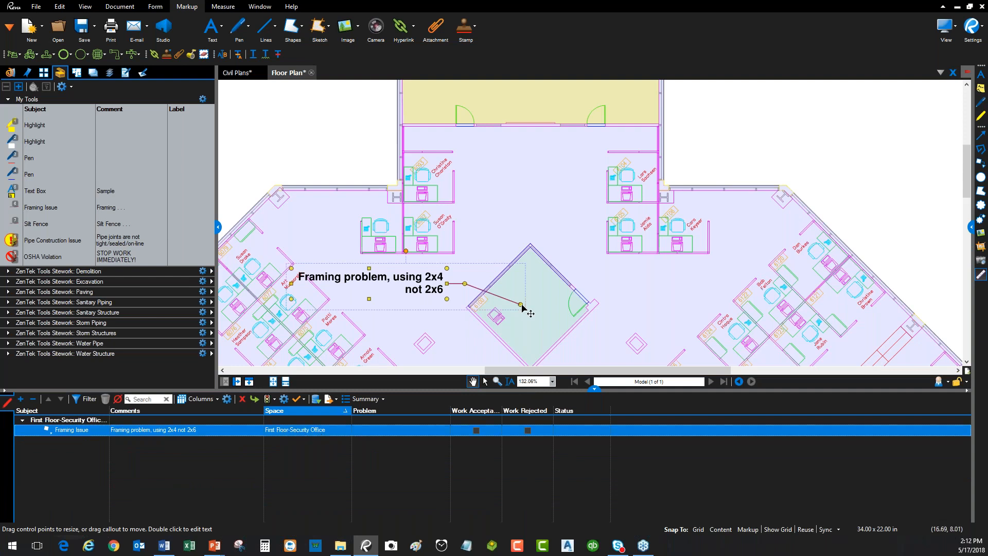
drag(521, 306, 564, 100)
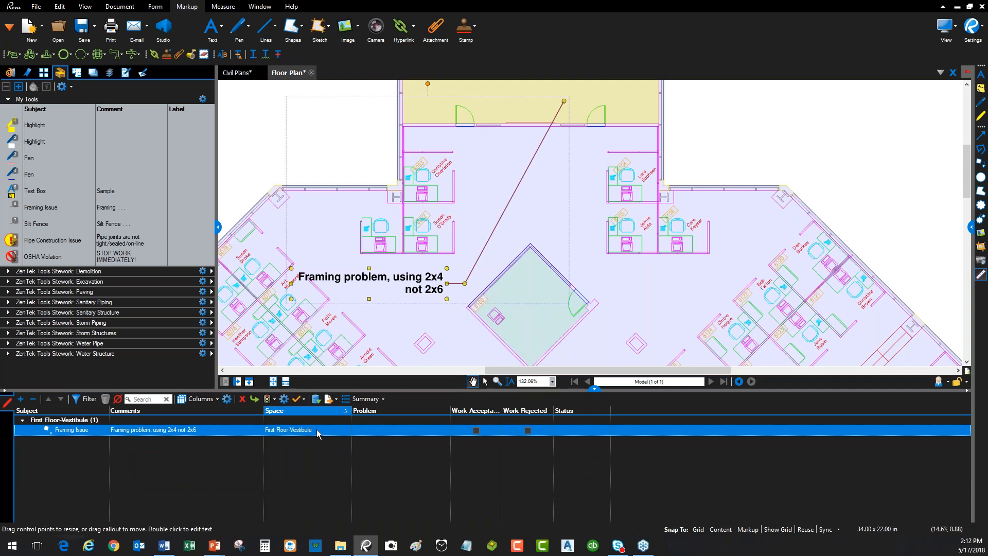
scroll(507, 261, down, 4)
scroll(515, 257, up, 2)
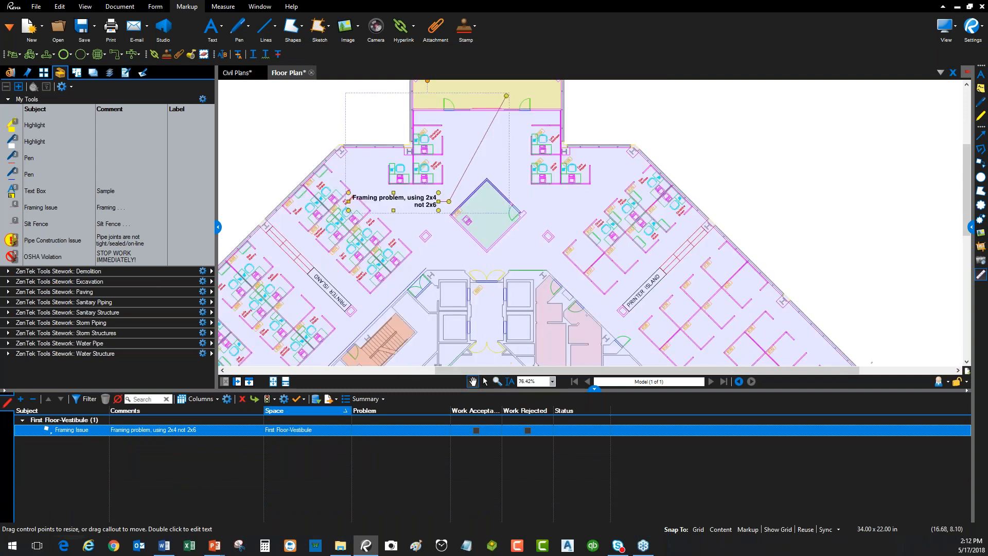
Step: Point the framing callout at the Womens Room and Stairwell 2 to check its space, and return its arrowhead to the Security Office
drag(544, 329, 544, 333)
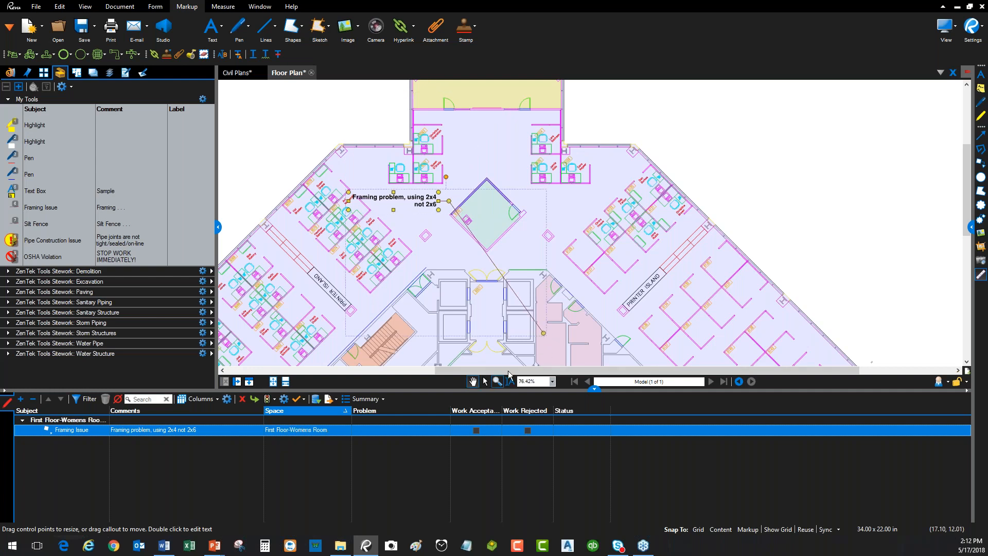
drag(530, 337, 383, 348)
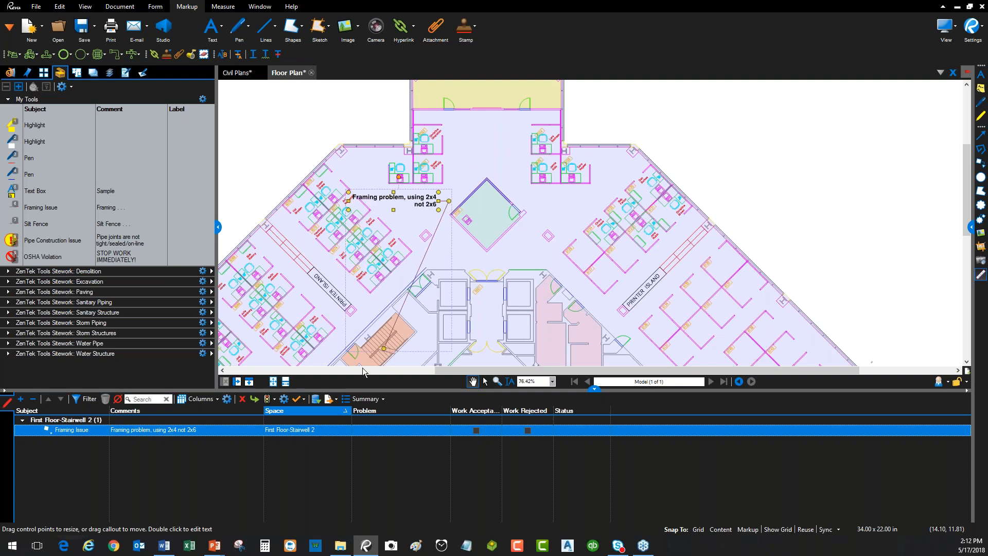
drag(385, 352, 485, 213)
scroll(490, 211, up, 4)
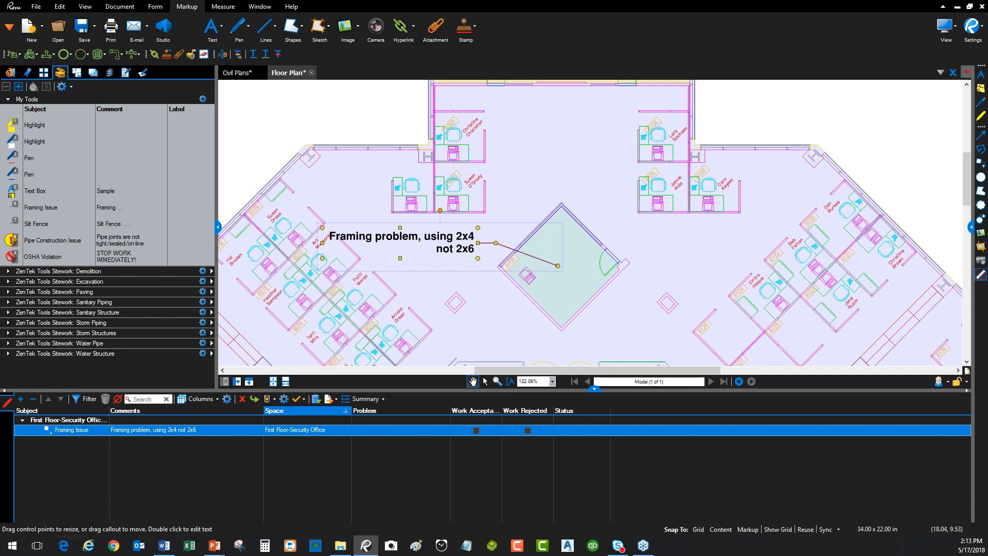
drag(623, 414, 624, 477)
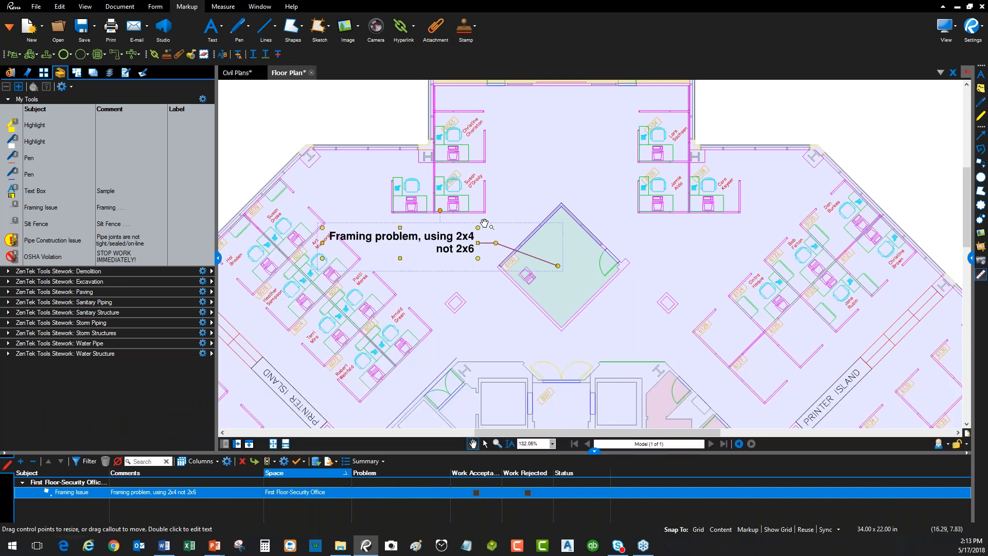
drag(560, 242, 520, 263)
scroll(526, 272, down, 1)
scroll(527, 272, down, 1)
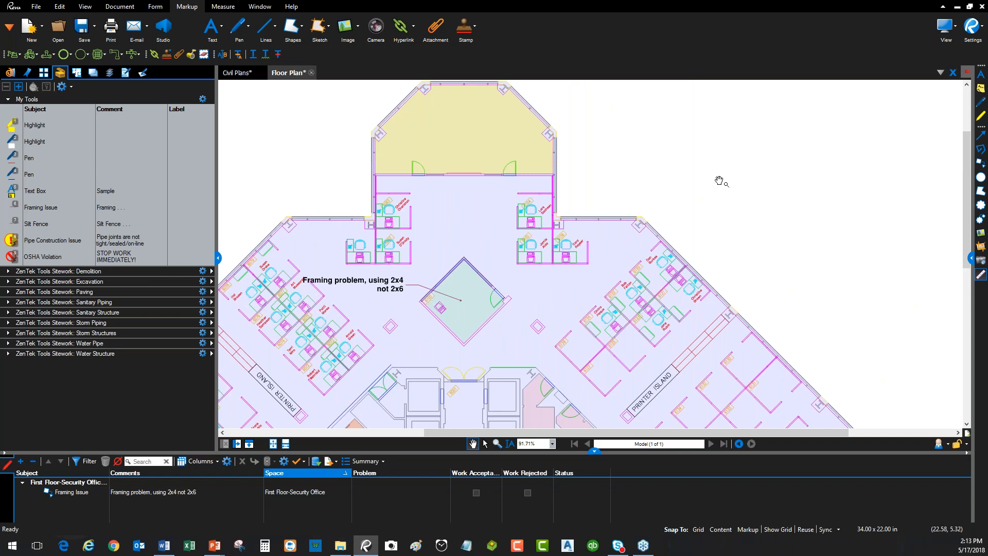
scroll(720, 181, down, 2)
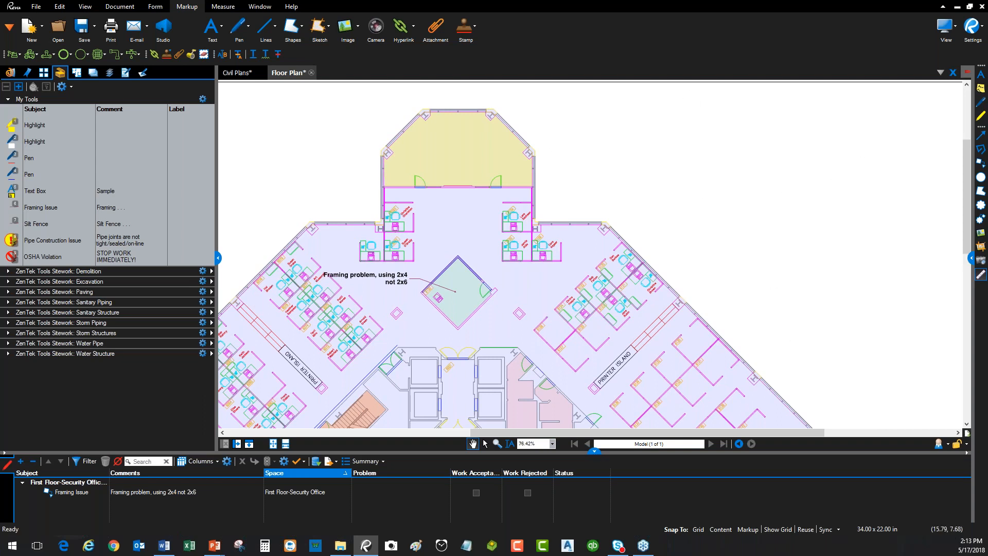
scroll(420, 277, up, 2)
drag(379, 345, 420, 328)
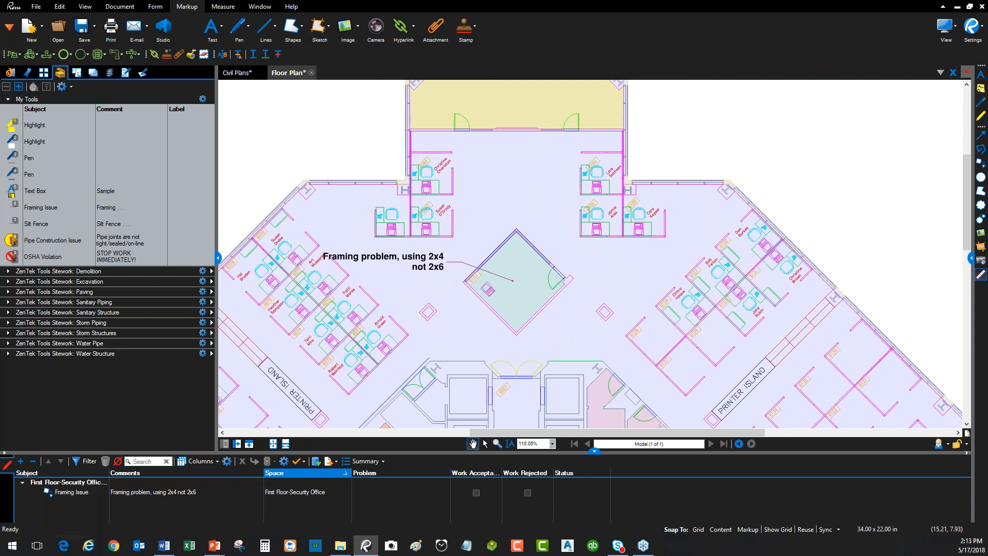
scroll(416, 268, up, 1)
Step: Attach the image file North Wall.jpg from the Desktop to the framing callout as a capture
click(416, 268)
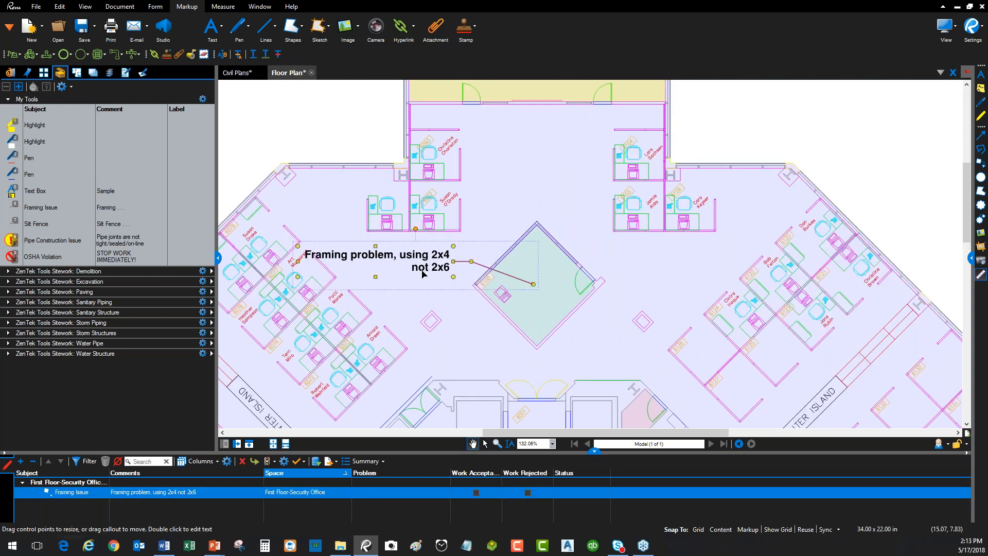
right_click(425, 293)
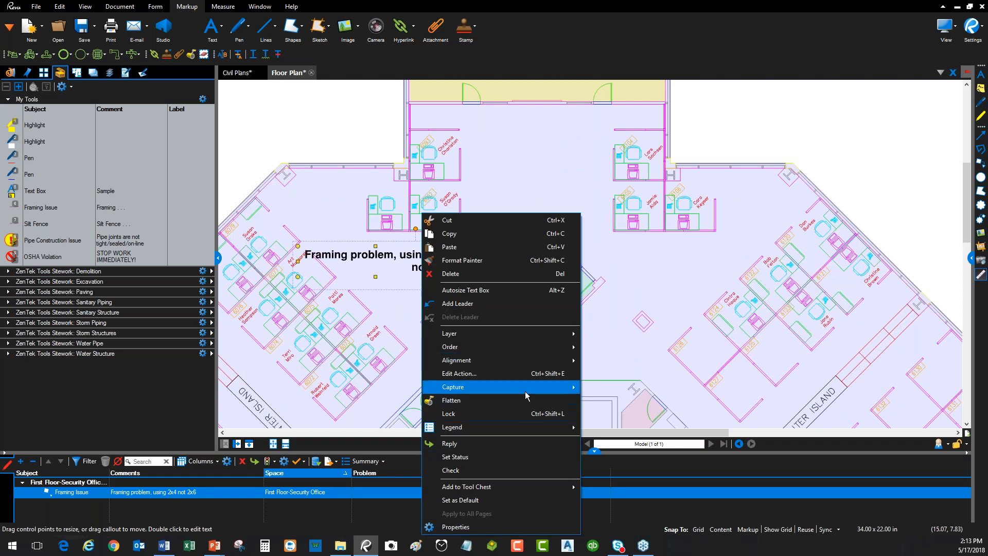
mouse_move(527, 391)
click(615, 401)
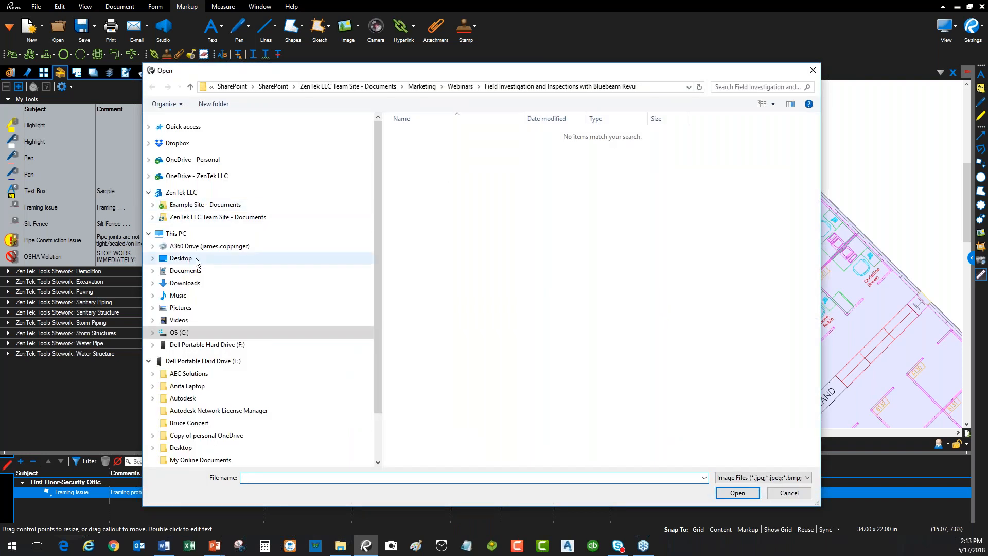
click(196, 259)
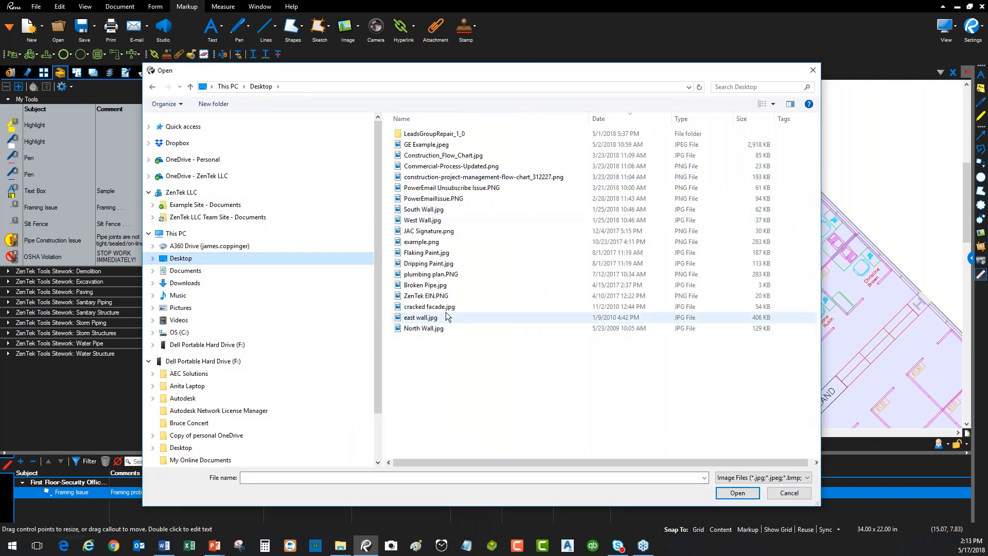
click(434, 328)
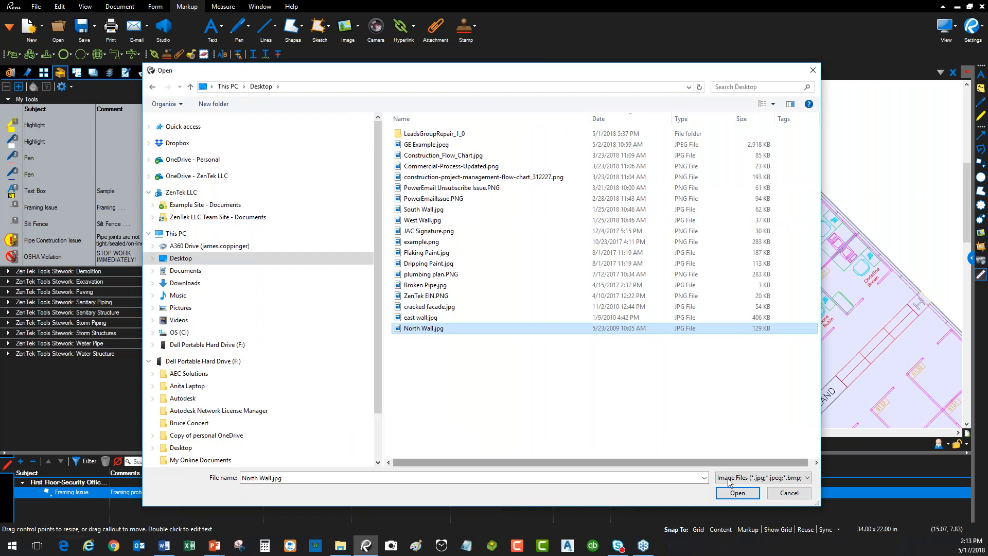
click(741, 494)
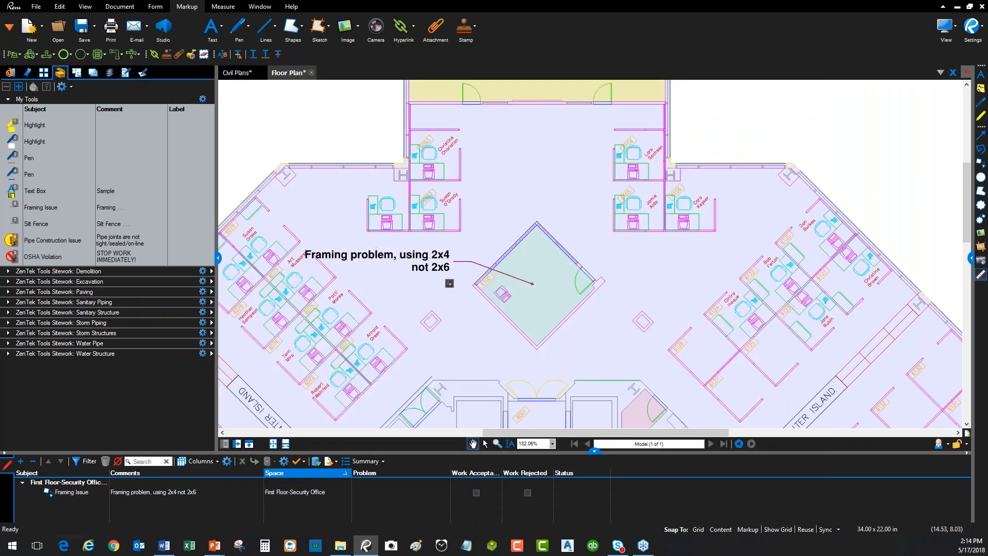
Step: Move the framing callout's text outside the building outline, then open and close its attached North Wall photo
drag(395, 243, 471, 247)
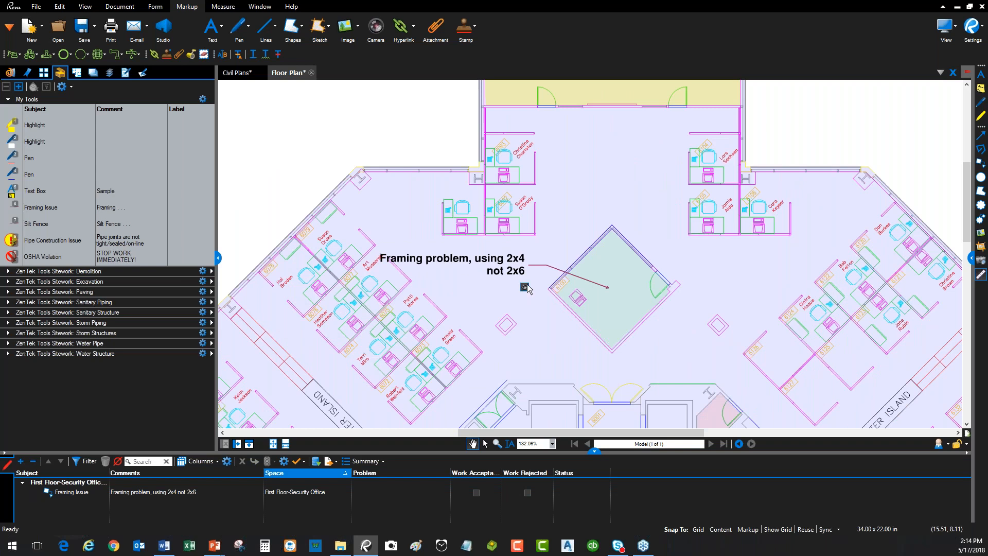
drag(528, 290, 500, 288)
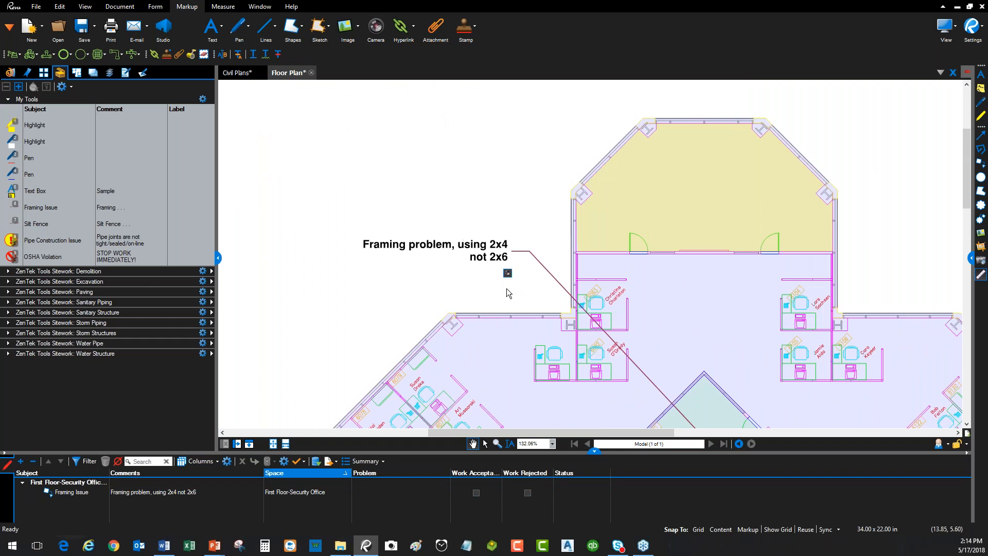
click(507, 274)
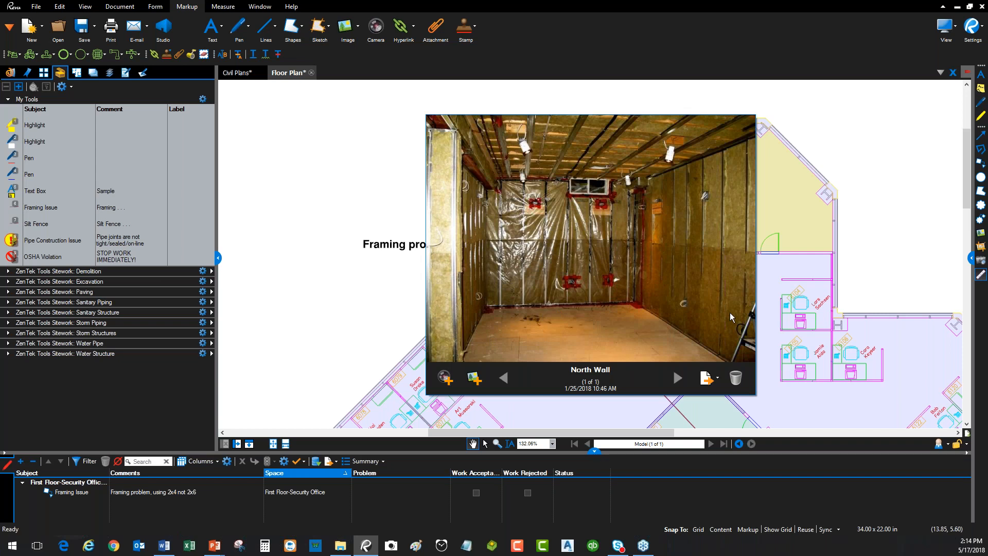
key(Escape)
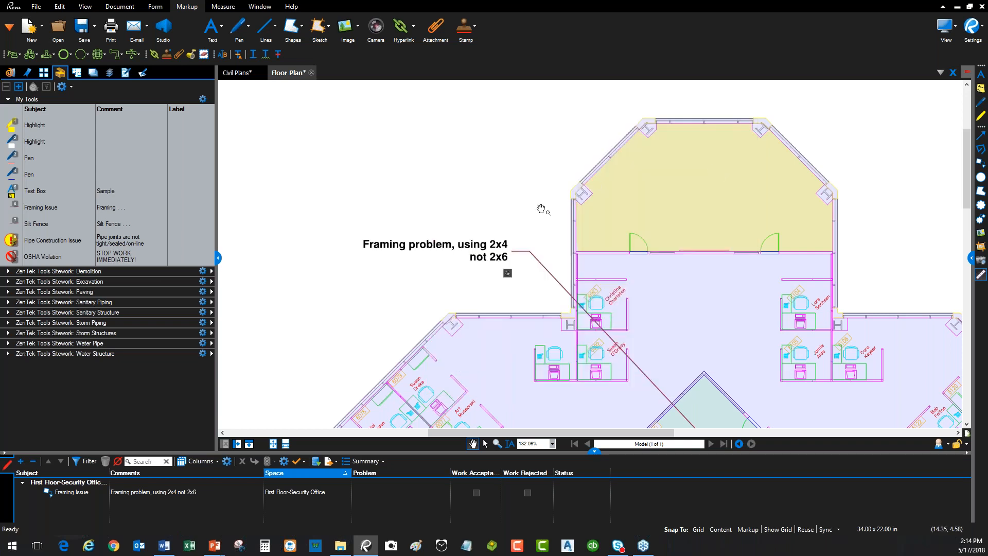
Step: Add captures South Wall.jpg, West Wall.jpg and east wall.jpg from the Desktop to the framing callout, and shift its text slightly down
drag(528, 237, 470, 217)
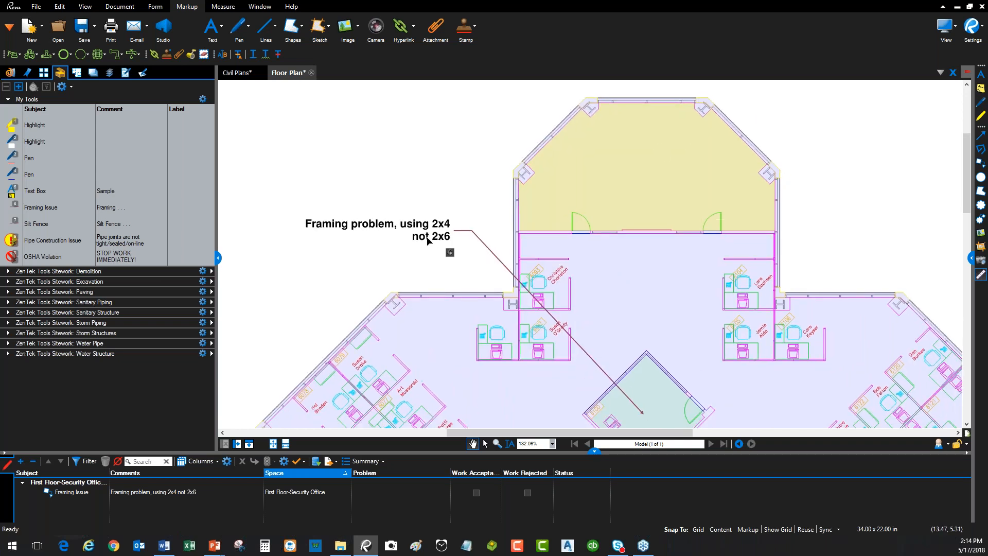
scroll(440, 247, down, 2)
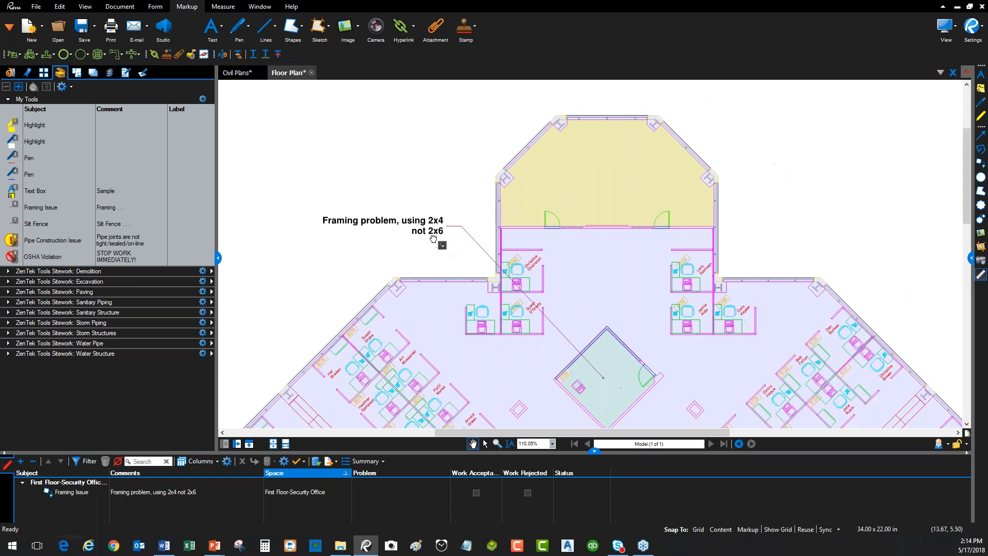
right_click(413, 213)
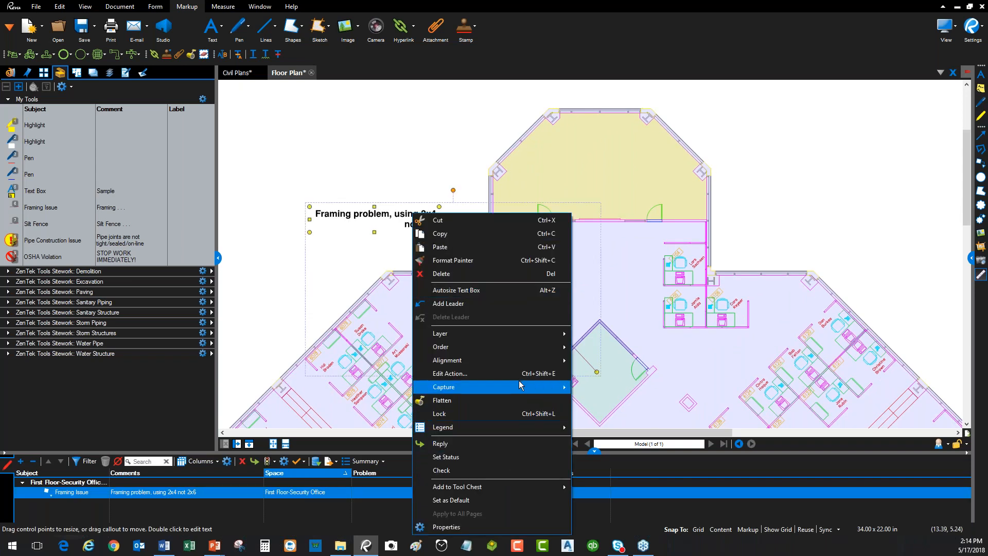
mouse_move(519, 391)
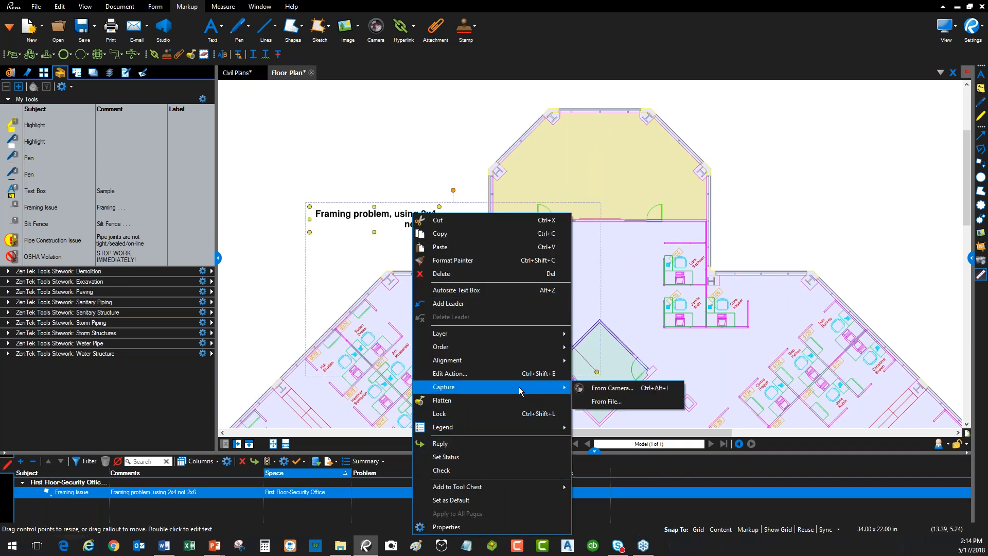
click(630, 402)
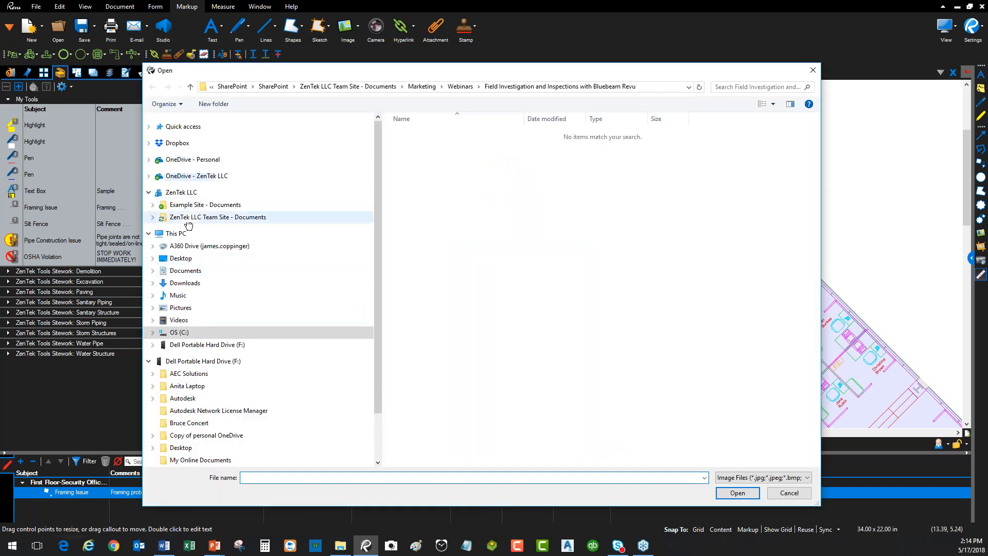
click(180, 258)
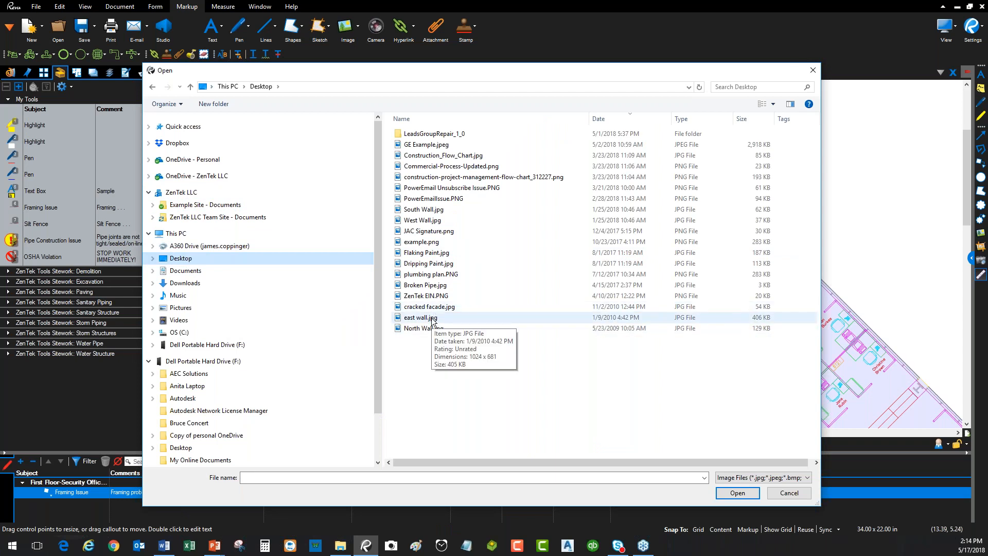
click(433, 317)
ctrl+click(427, 219)
ctrl+click(427, 209)
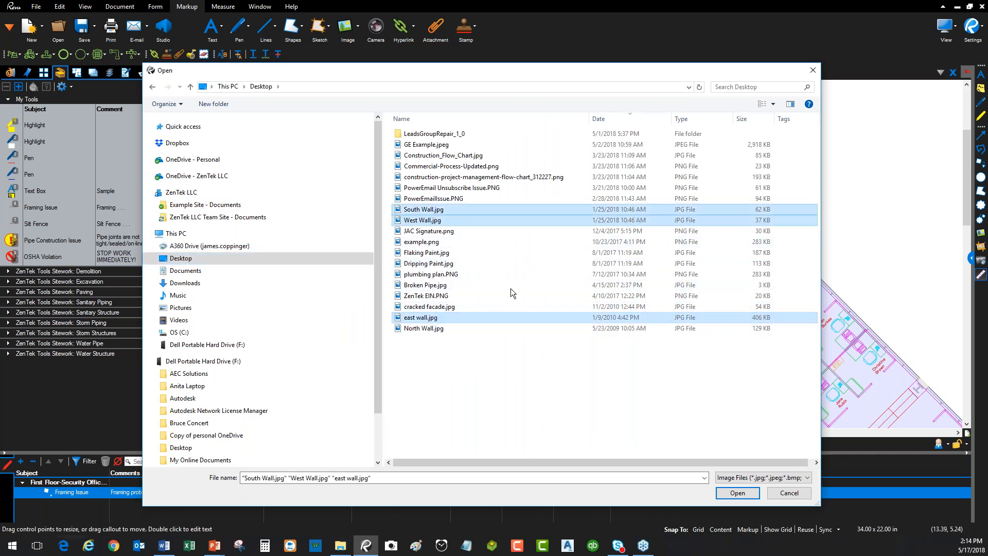
click(749, 495)
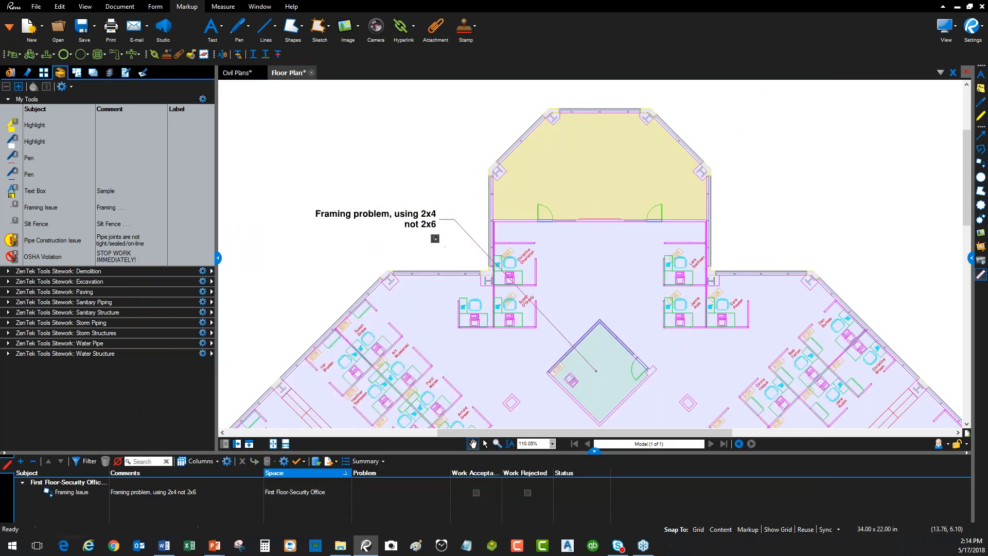
mouse_move(422, 216)
mouse_down()
mouse_move(439, 170)
mouse_move(425, 234)
mouse_up()
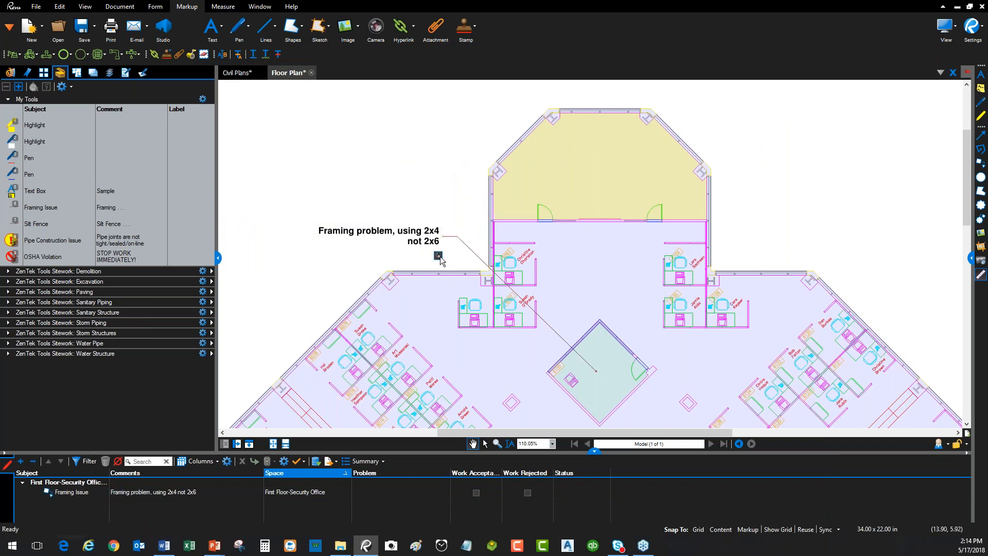
Step: Page through all the photos attached to the framing callout, from North Wall to east wall, and close the viewer
click(439, 256)
click(677, 379)
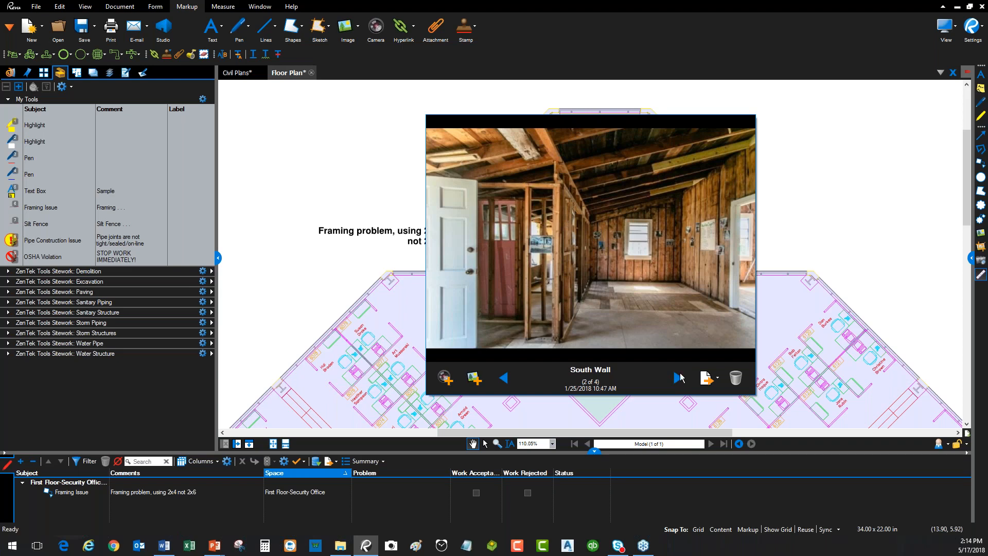
click(678, 379)
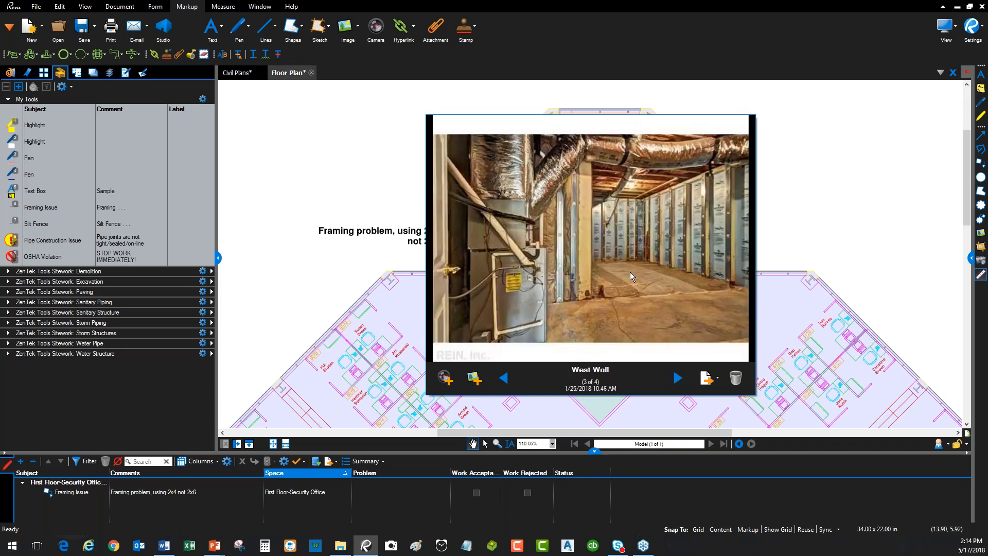
click(677, 379)
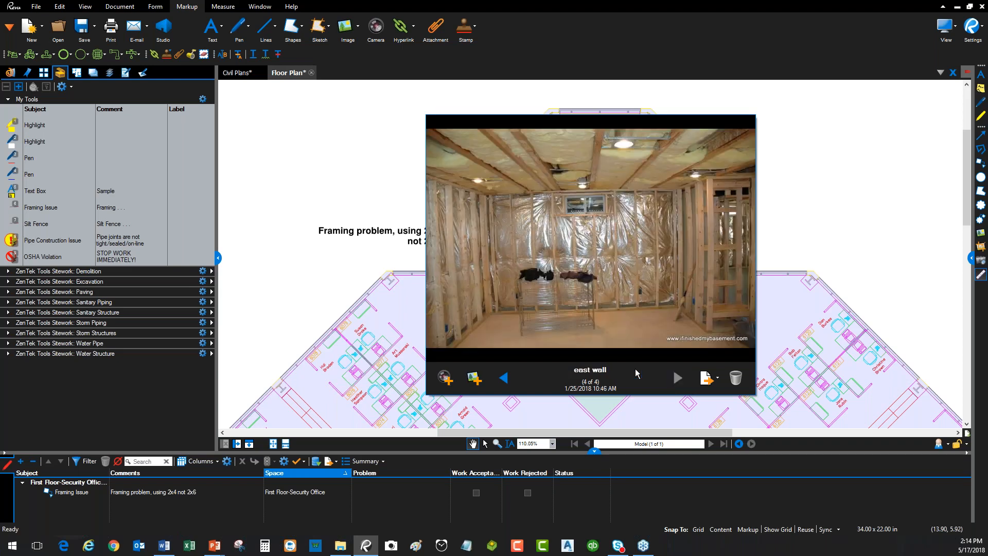
click(686, 209)
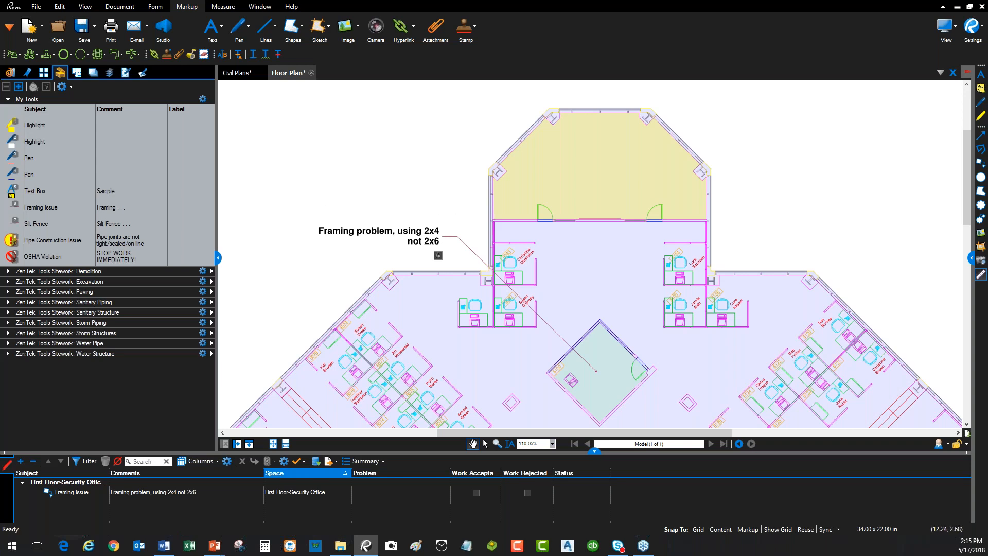
Step: Look at the pipe construction issue markup on the Civil Plans drawing and return to the Floor Plan
mouse_move(233, 77)
click(234, 73)
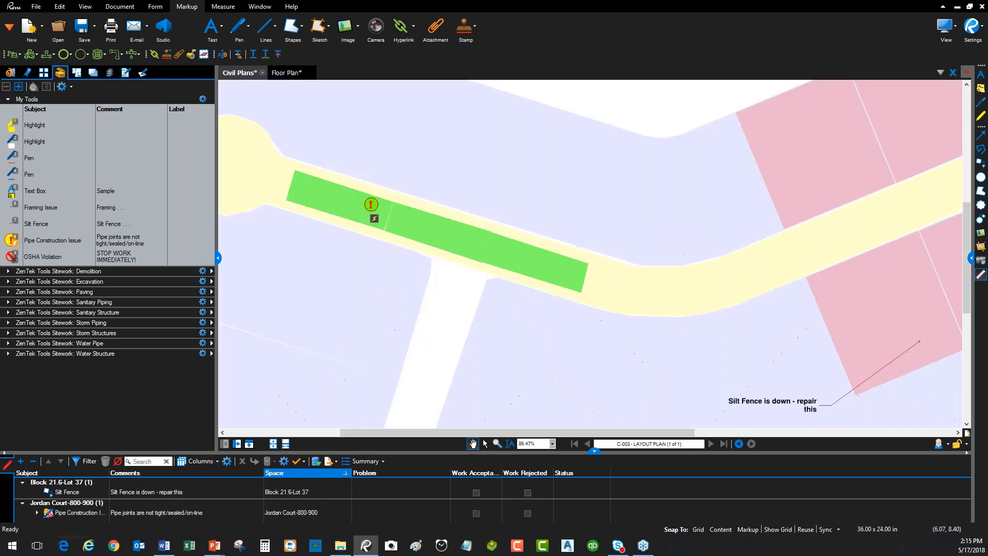
scroll(364, 203, up, 3)
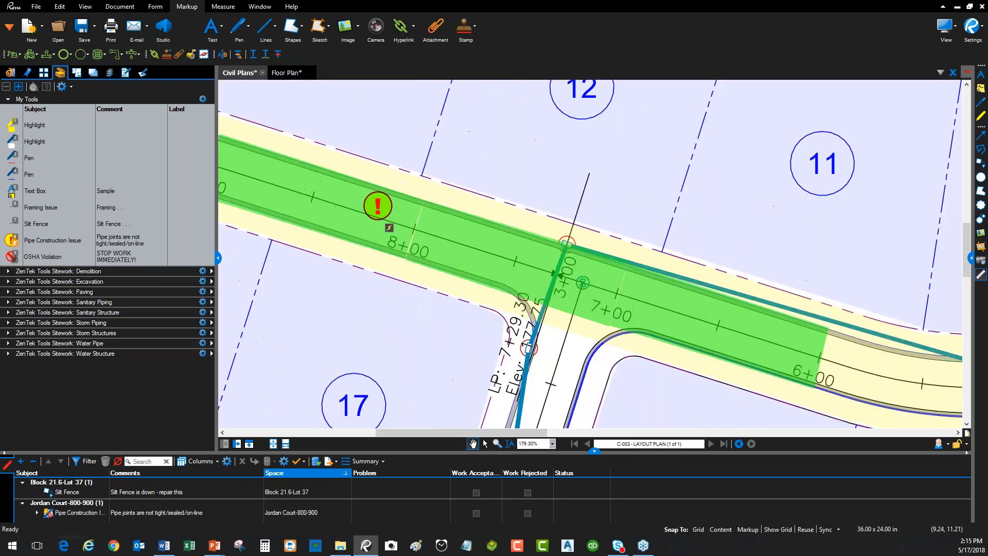
click(280, 74)
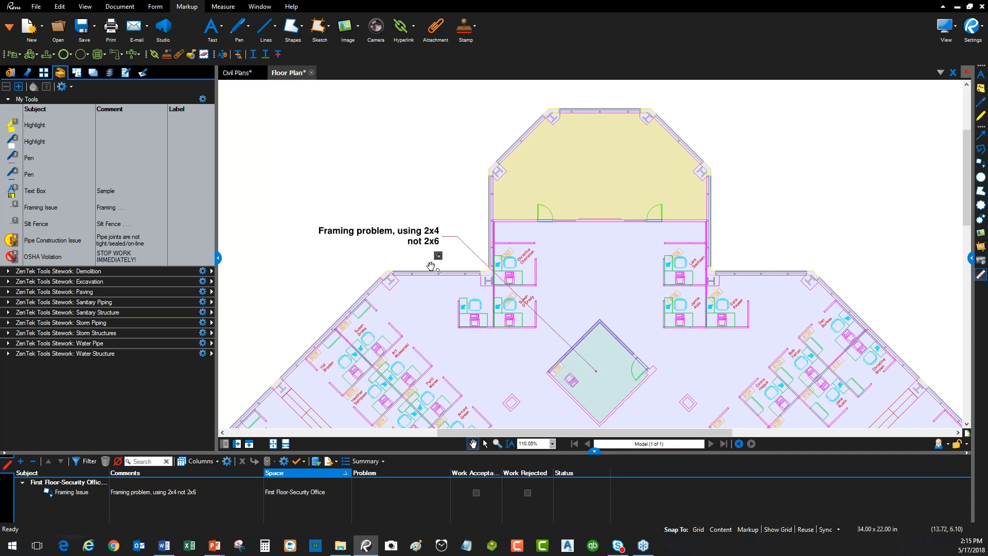
Step: Place the saved OSHA Violation markup on Stairwell 1, the orange stairwell beside the Coffee room
drag(420, 286, 461, 134)
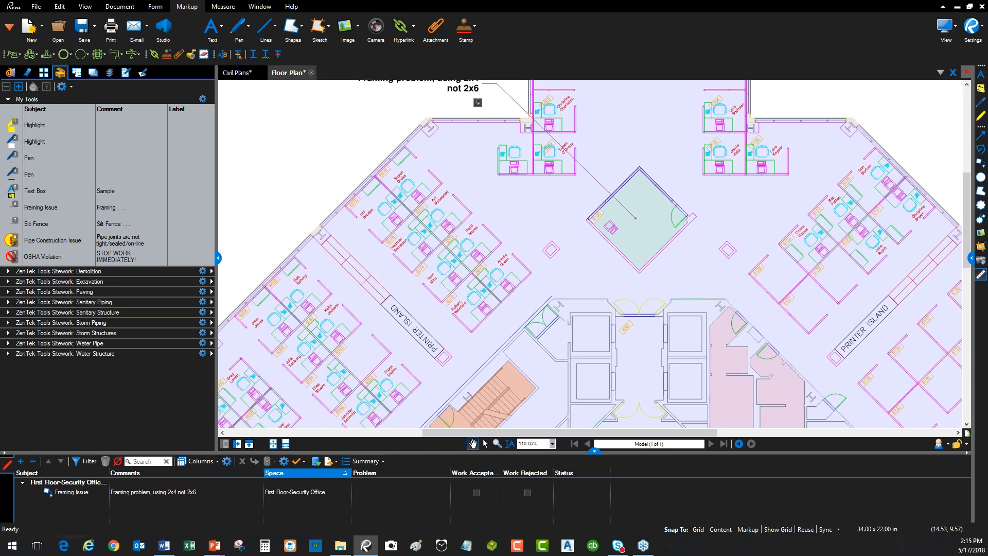
drag(514, 303, 485, 263)
mouse_move(500, 337)
mouse_down()
mouse_move(497, 319)
mouse_move(569, 153)
mouse_move(614, 147)
mouse_up()
scroll(509, 234, up, 1)
drag(519, 228, 571, 236)
click(45, 260)
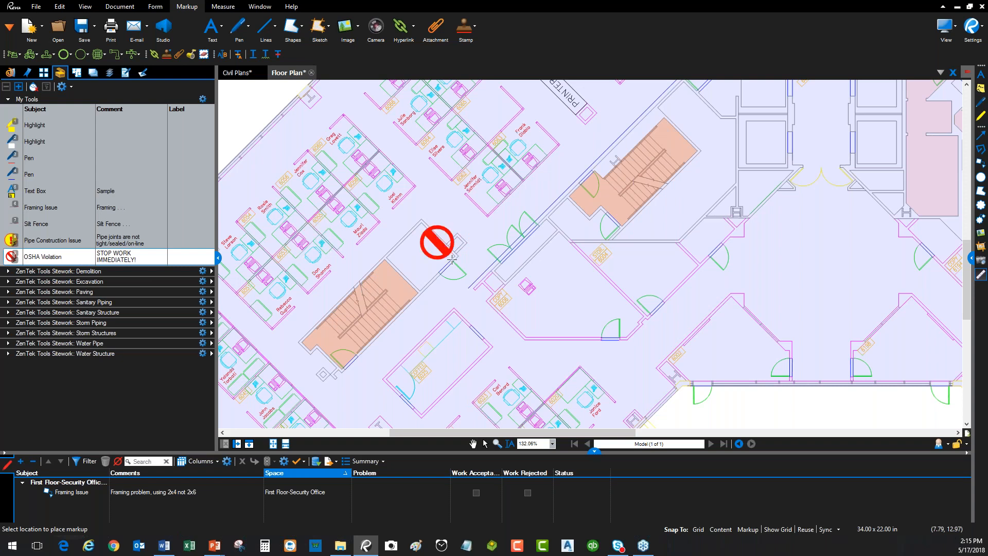
click(353, 323)
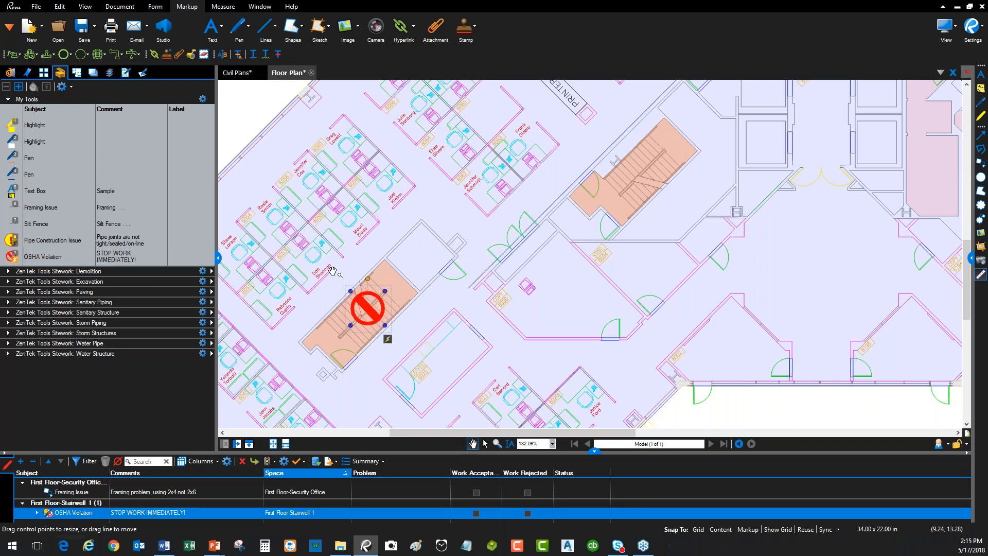
Step: Enlarge the markups list, check the OSHA Violation entry's comment, and deselect the markup
scroll(393, 330, up, 5)
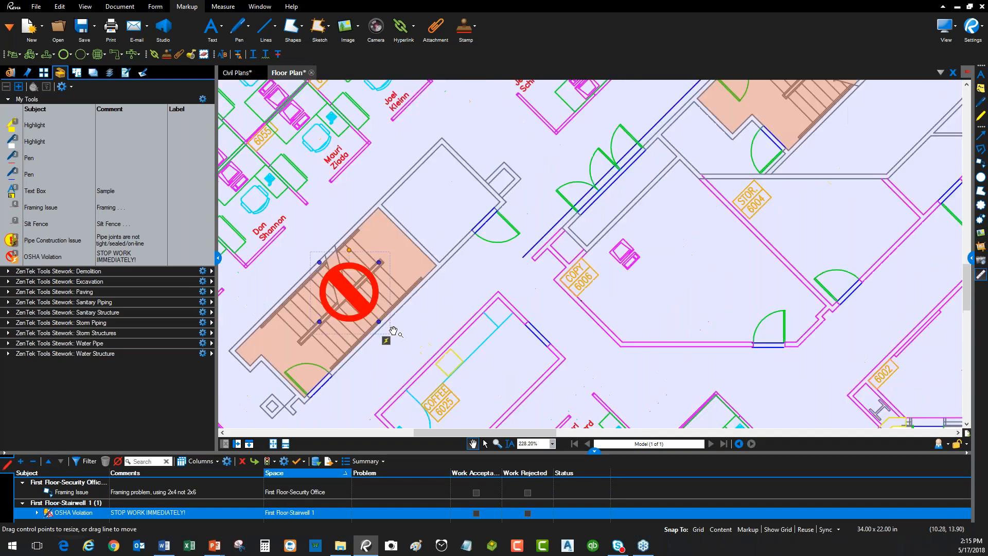
drag(420, 452, 420, 394)
click(197, 456)
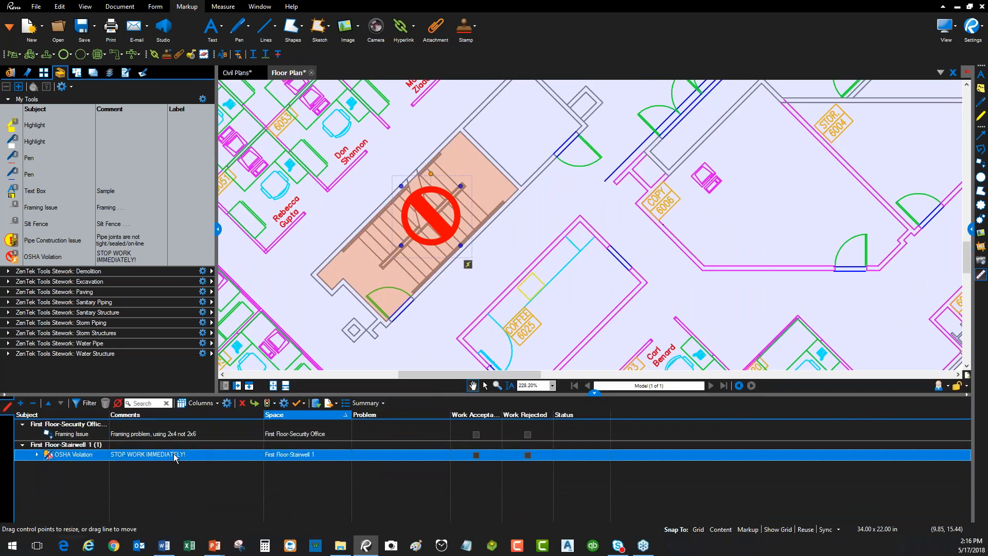
click(510, 282)
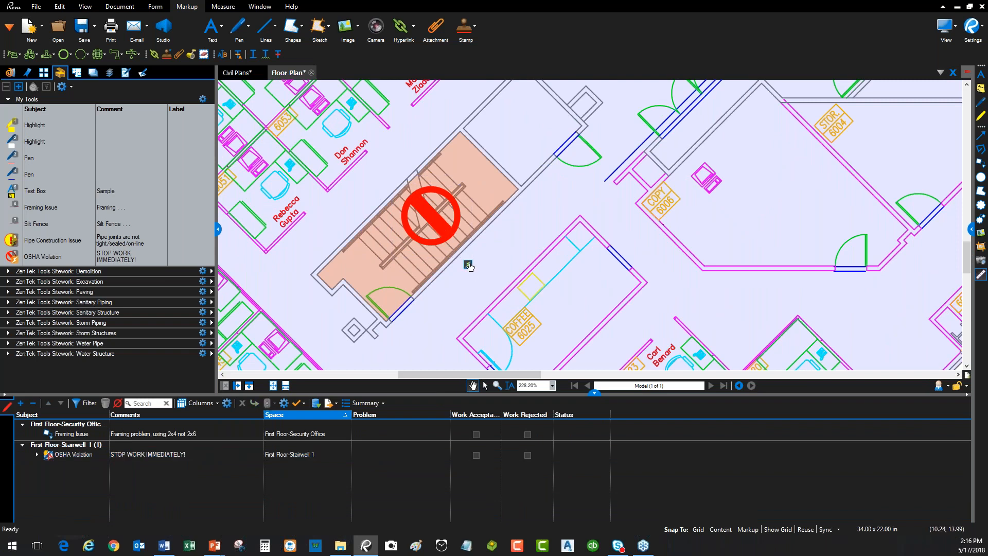
Step: Open the OSHA complaint form linked to the violation markup, enlarge the page area, look through the form's fields, and close it
mouse_move(470, 270)
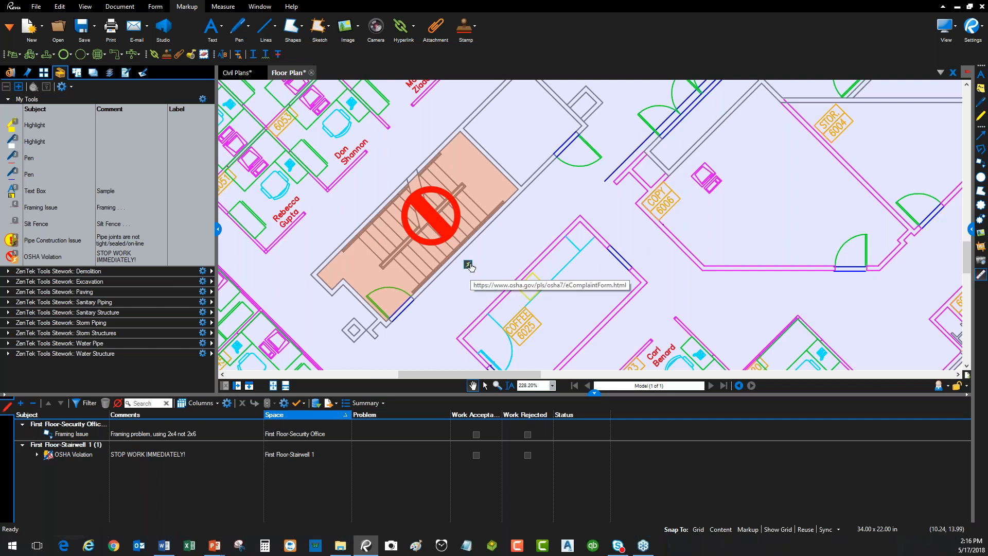
click(469, 266)
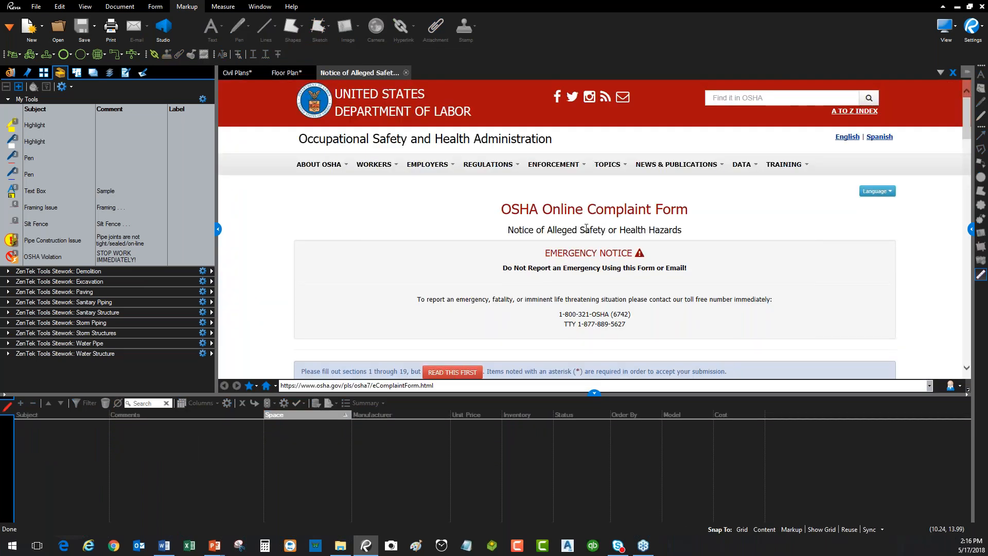
scroll(931, 239, down, 5)
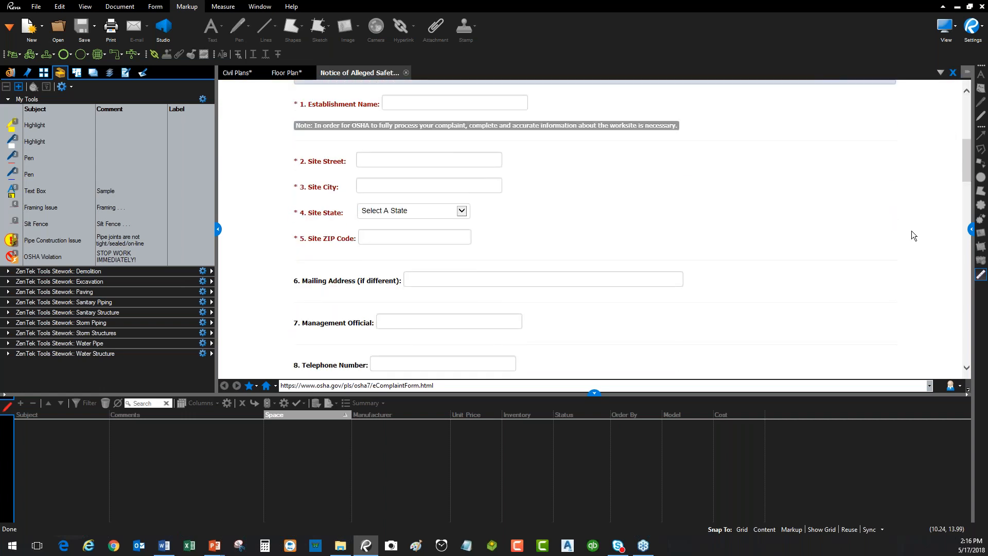
drag(653, 395, 653, 454)
scroll(712, 272, down, 6)
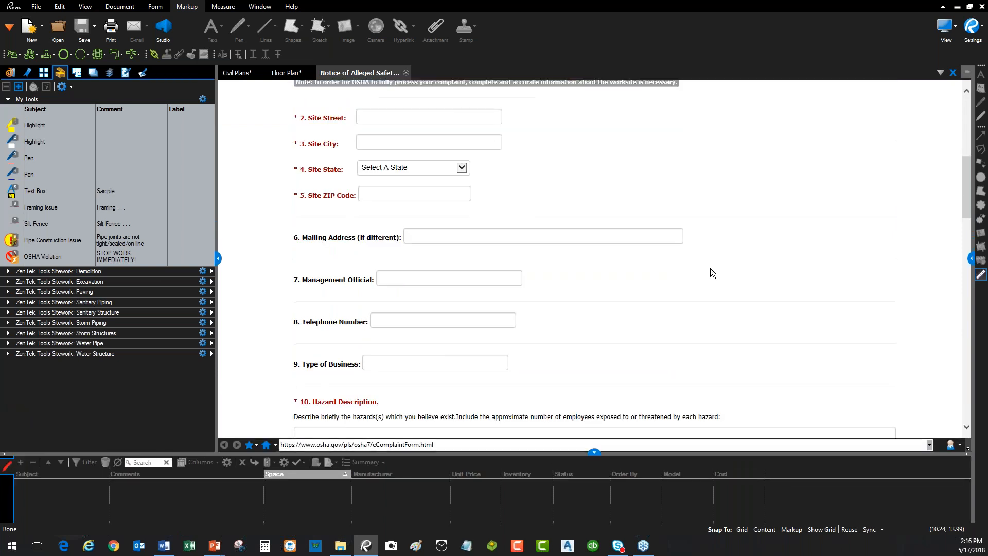
scroll(774, 278, down, 10)
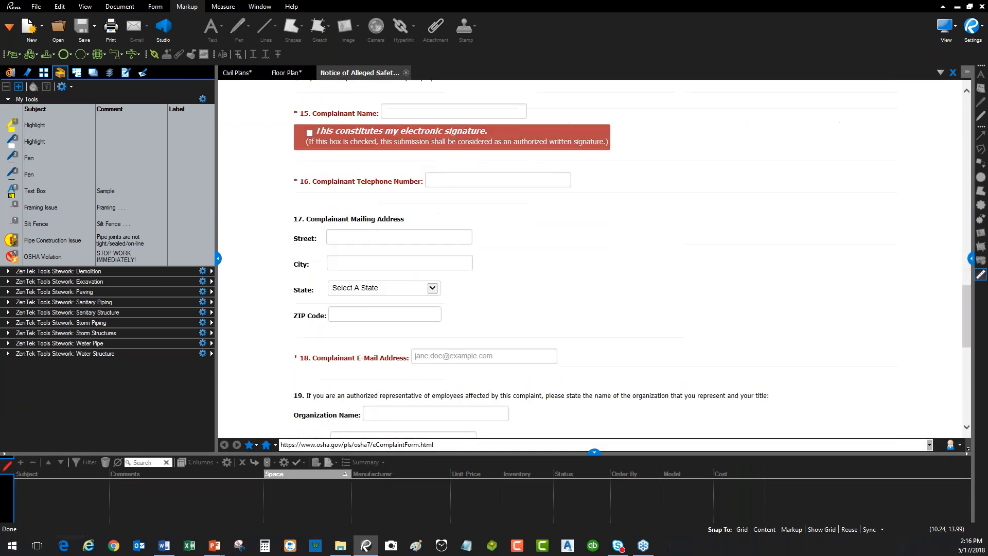
scroll(774, 278, up, 13)
scroll(277, 134, up, 5)
scroll(277, 135, down, 1)
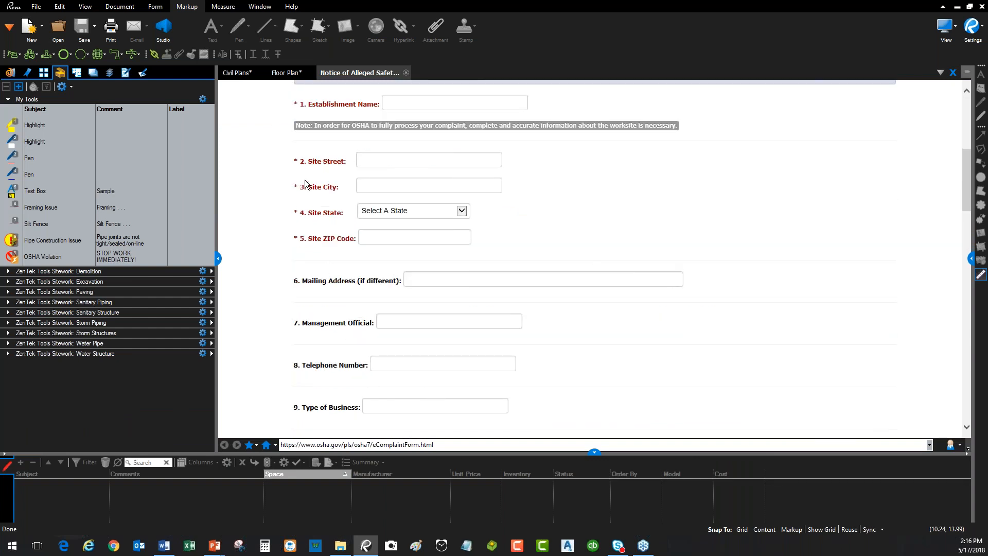
click(407, 73)
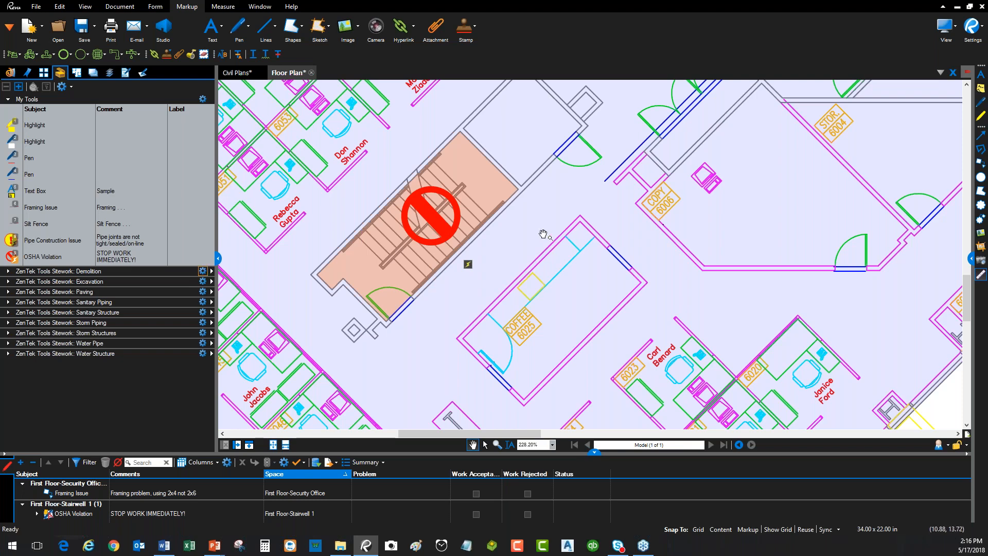
Step: Enlarge the markups list and move the OSHA Violation markup from Stairwell 1 onto Stairwell 2
scroll(540, 239, down, 2)
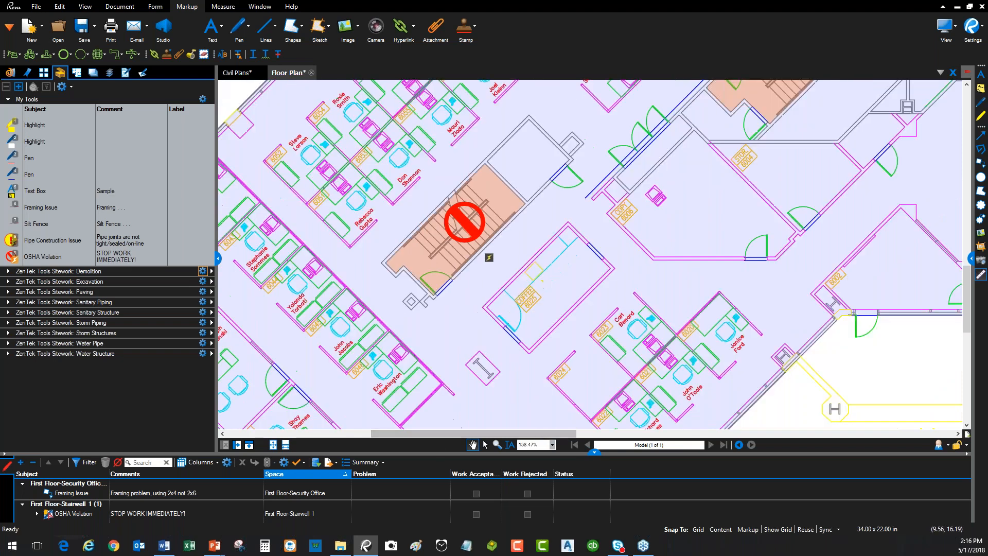
drag(458, 453, 458, 397)
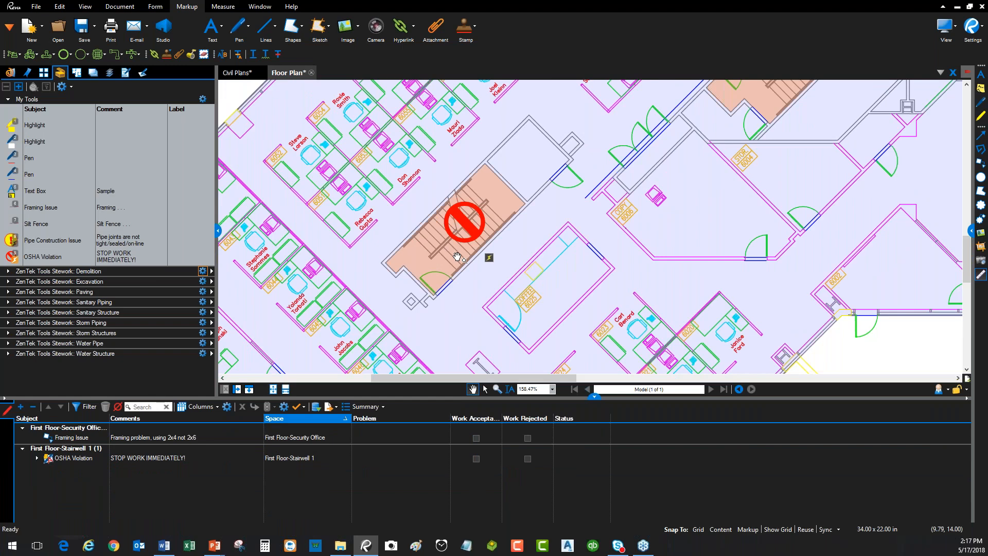
mouse_move(450, 240)
scroll(494, 232, down, 3)
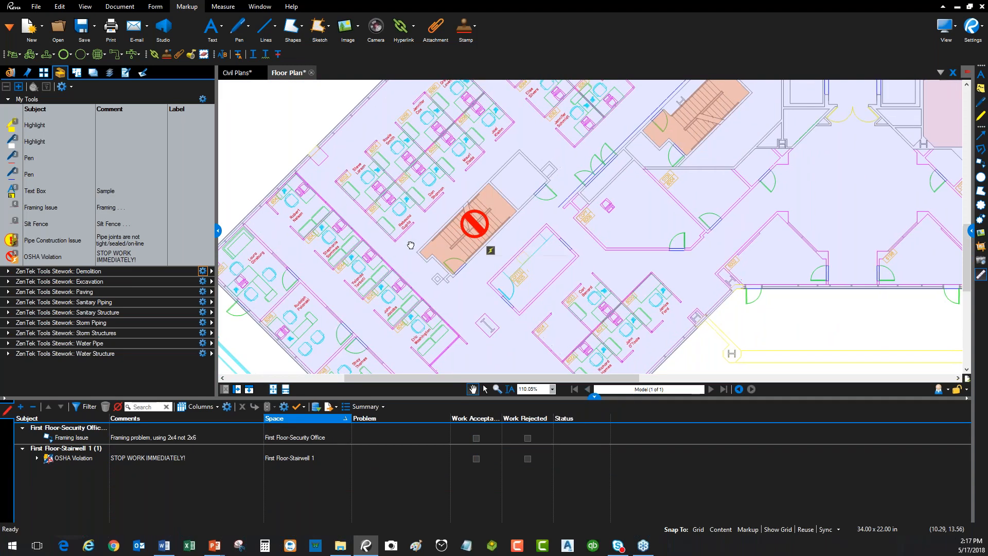
drag(411, 245, 280, 281)
drag(352, 268, 572, 162)
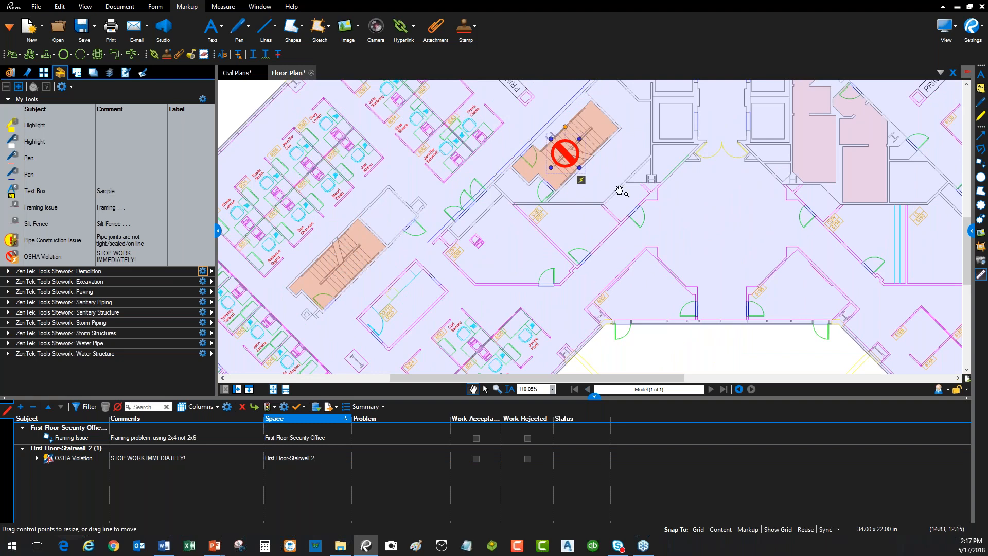
Step: Move the OSHA Violation markup onto Stairwell 3 in the opposite wing of the building and enlarge the markups list further
scroll(620, 192, down, 3)
drag(494, 200, 756, 255)
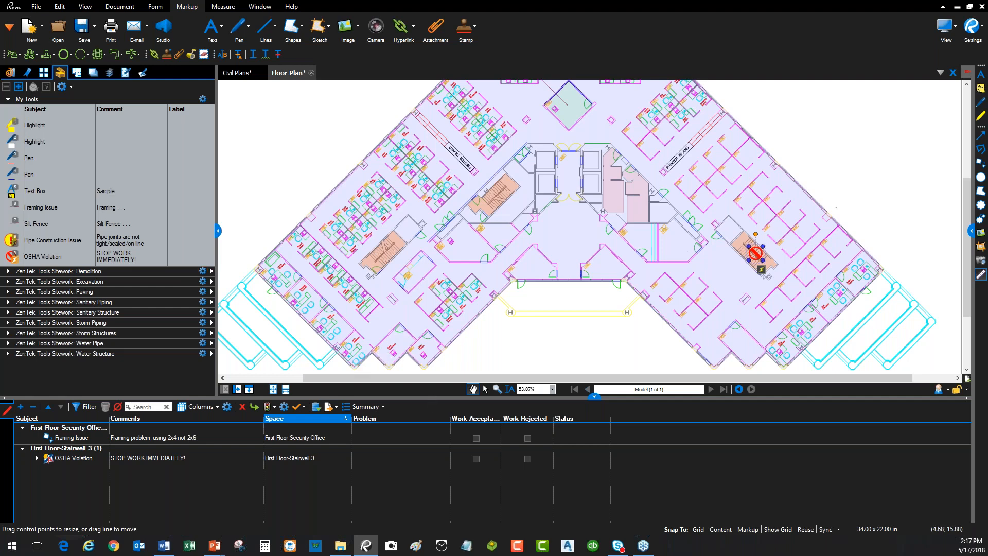
drag(394, 377, 394, 335)
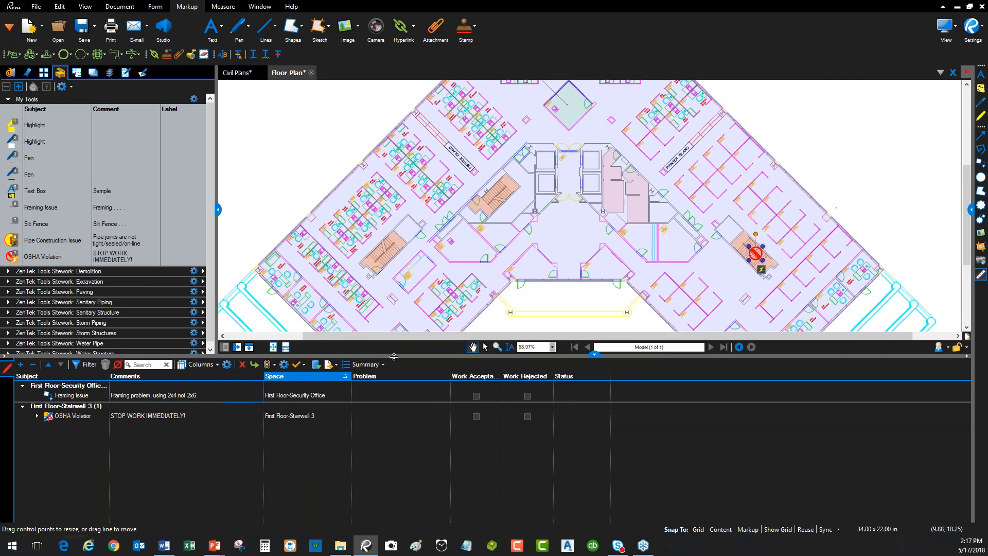
scroll(436, 256, up, 5)
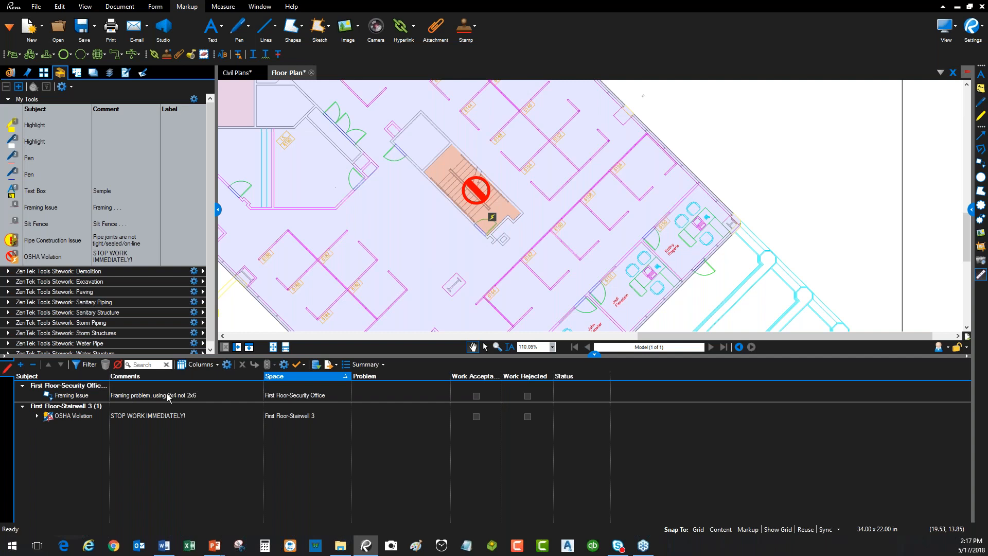
Step: Group the markups list by Subject, and collapse and re-expand the Framing Issue group
click(103, 376)
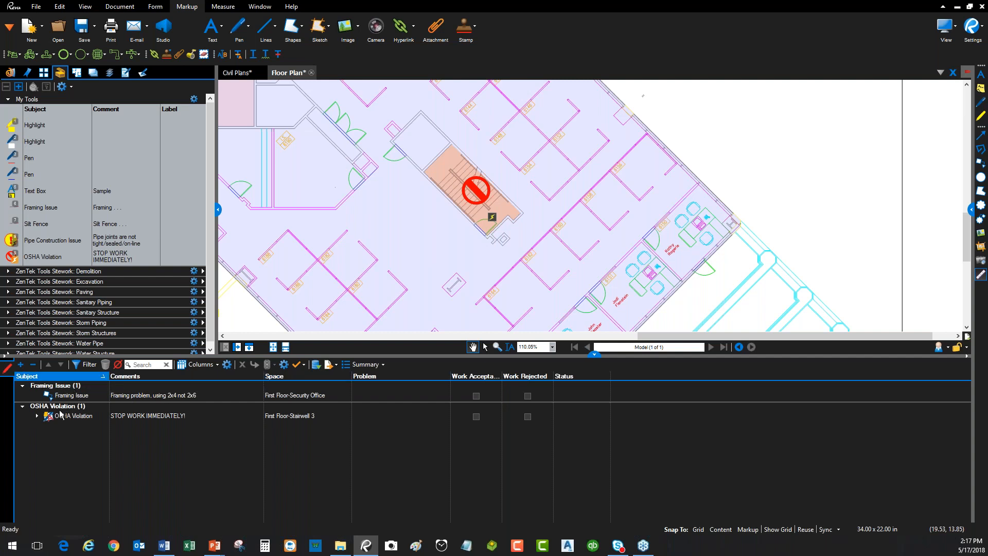
click(22, 386)
click(21, 395)
click(21, 395)
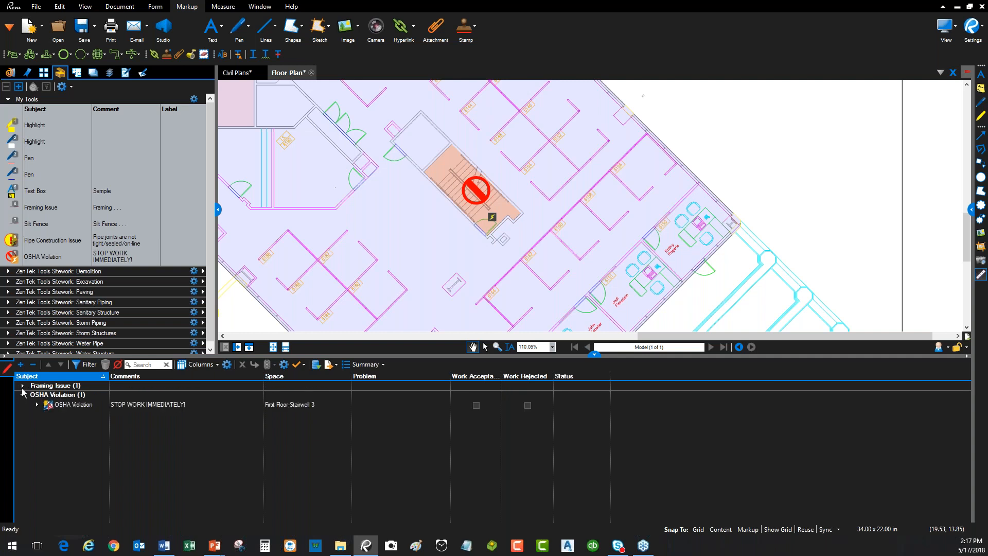
click(22, 386)
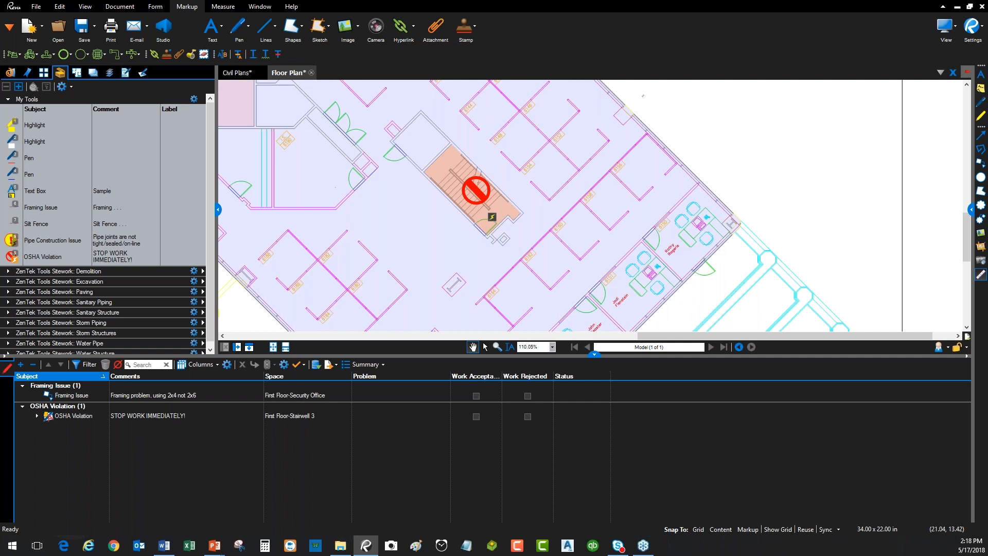
Step: Switch to the Civil Plans drawing and look at the Problem options for the pipe construction issue without choosing one
click(247, 75)
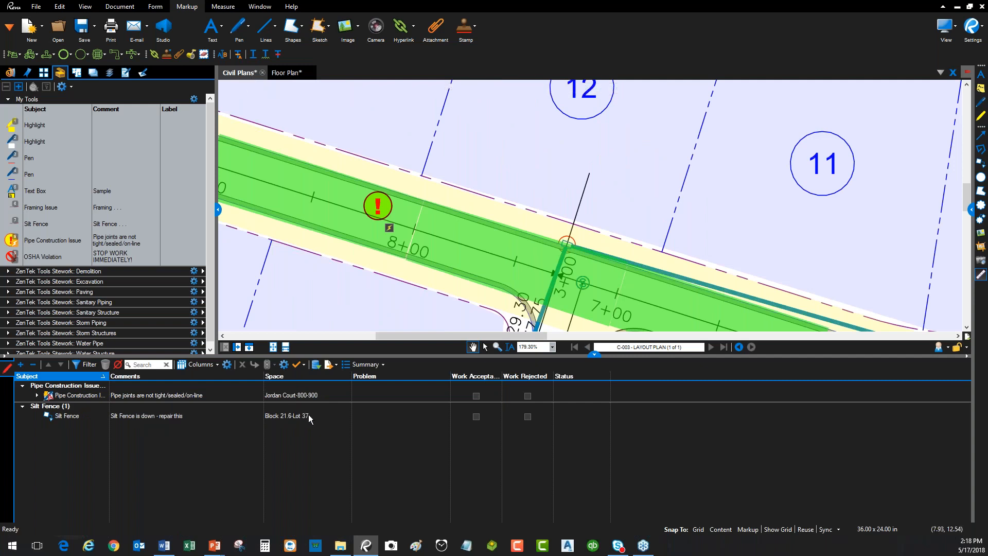
mouse_move(284, 75)
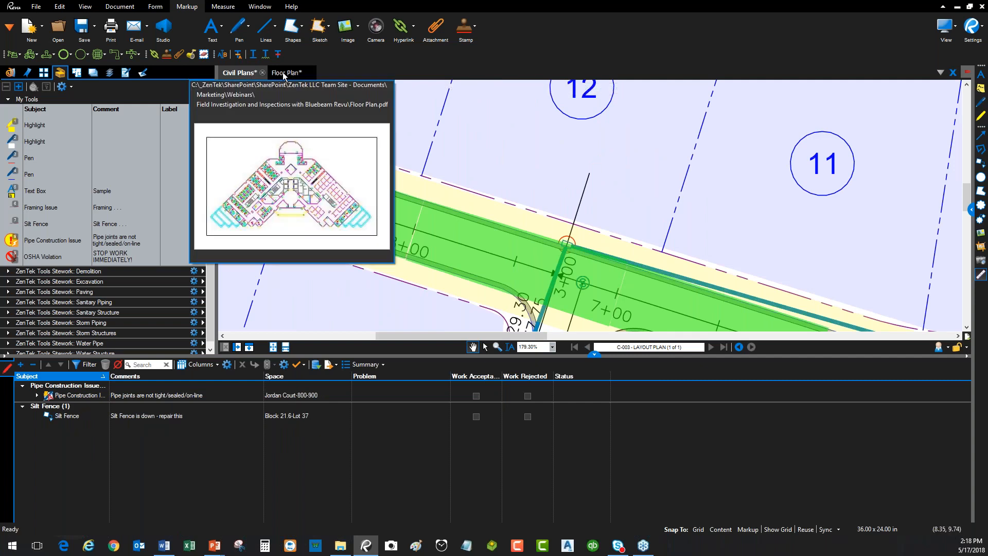
scroll(418, 280, down, 2)
drag(418, 280, 365, 203)
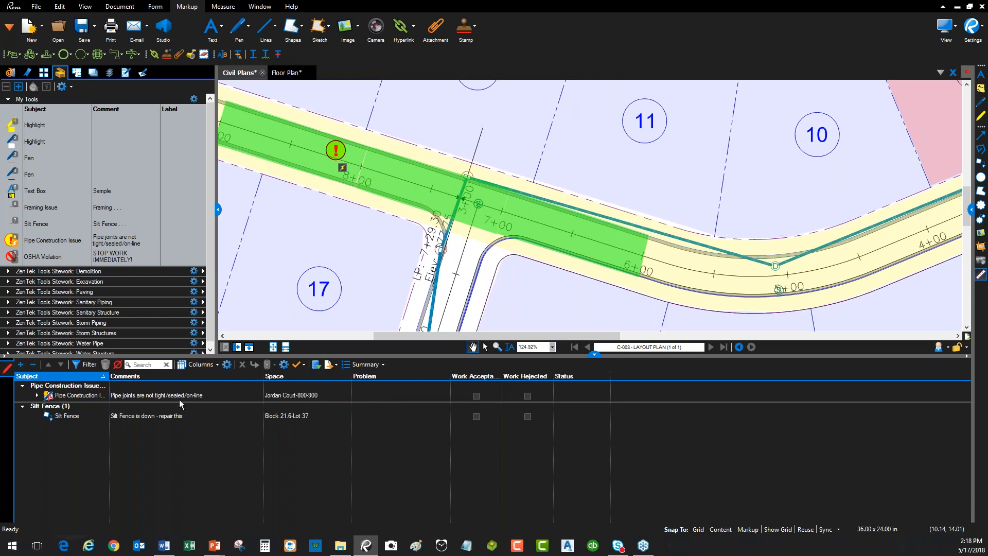
click(165, 396)
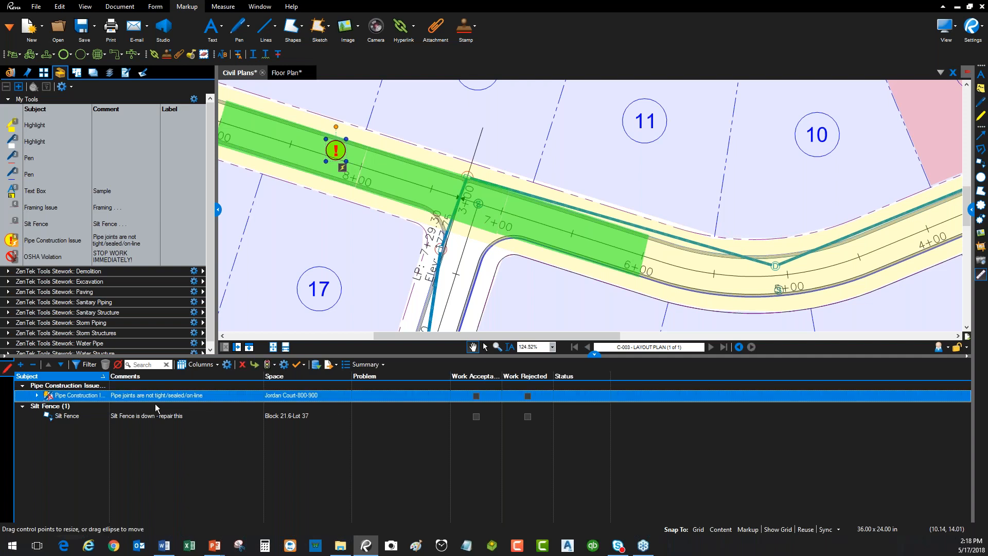
click(435, 397)
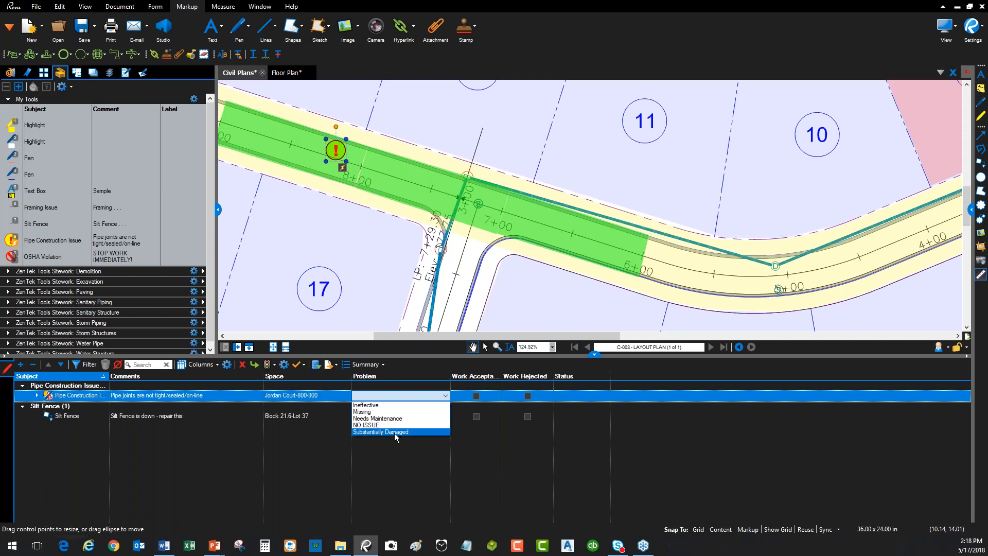
click(530, 301)
click(534, 294)
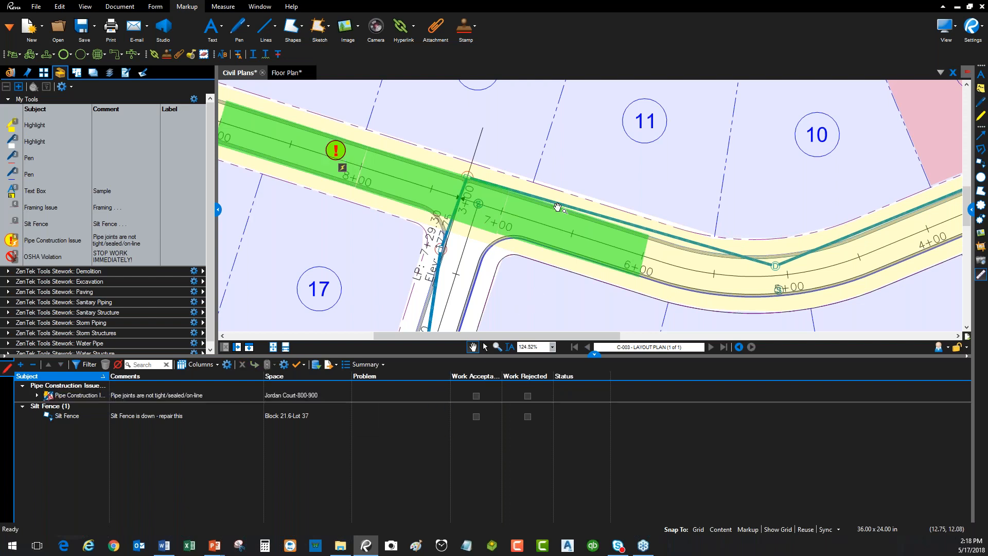
Step: Set the Problem of the Silt Fence callout at Lot 37 to Needs Maintenance
scroll(558, 207, down, 6)
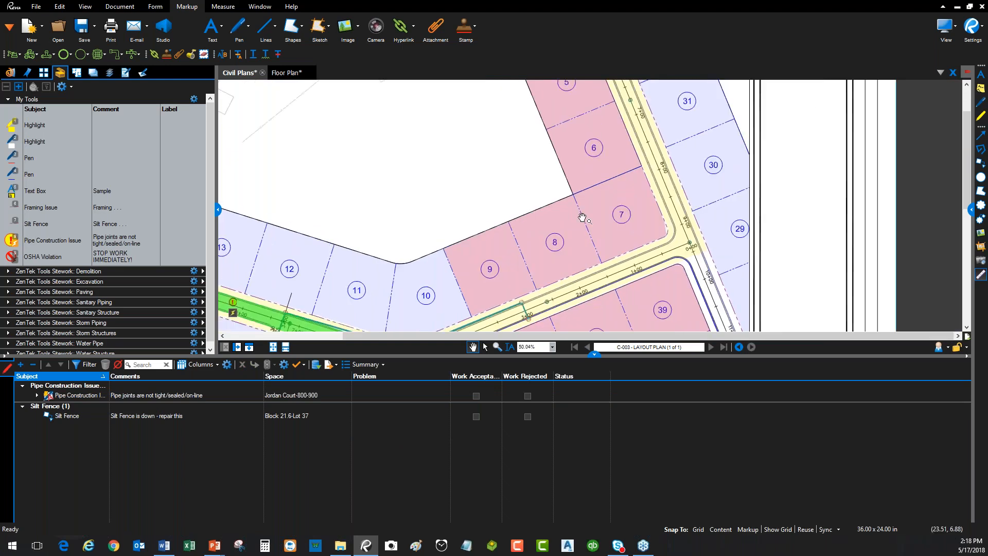
scroll(581, 217, down, 1)
drag(564, 236, 587, 132)
scroll(548, 270, up, 5)
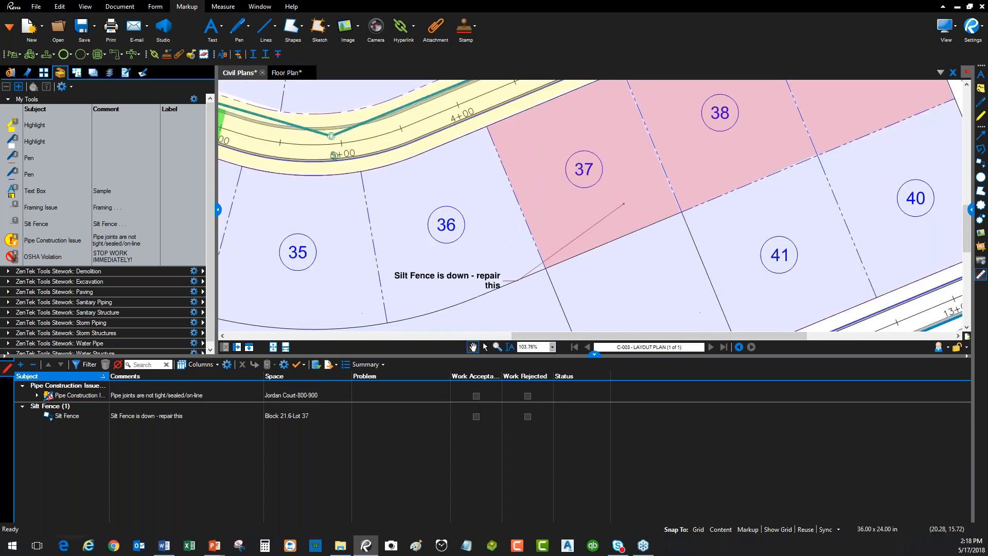
drag(489, 278, 508, 209)
scroll(497, 207, up, 1)
click(486, 210)
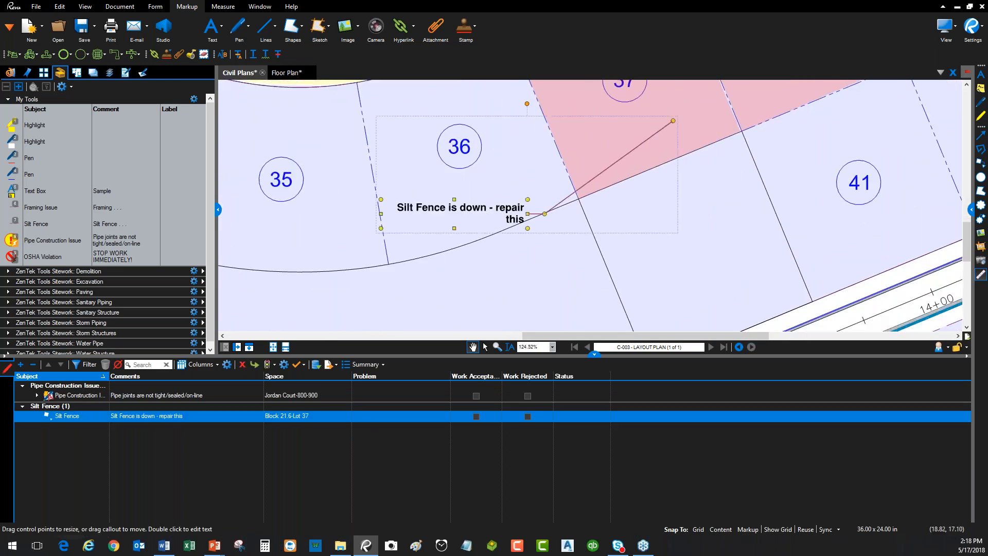
click(418, 415)
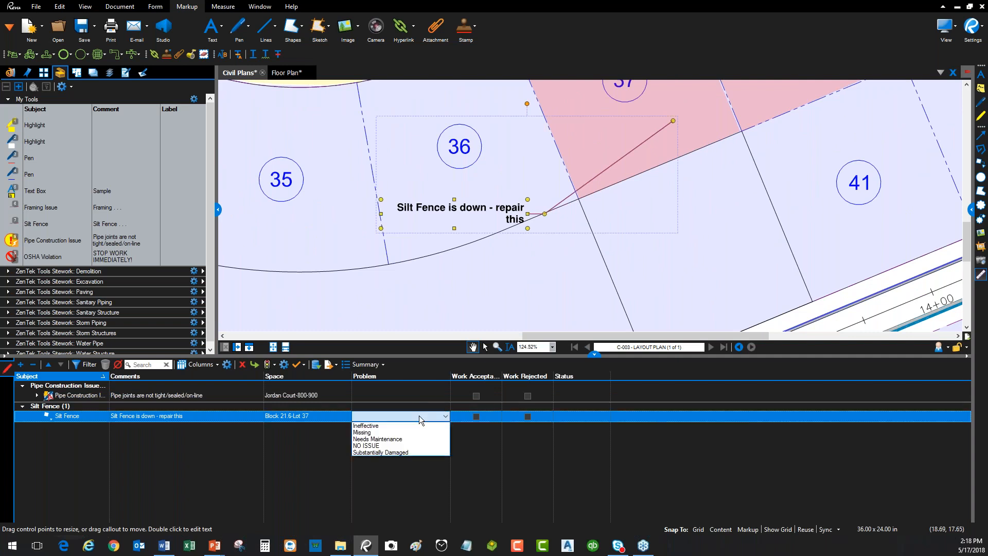
click(381, 439)
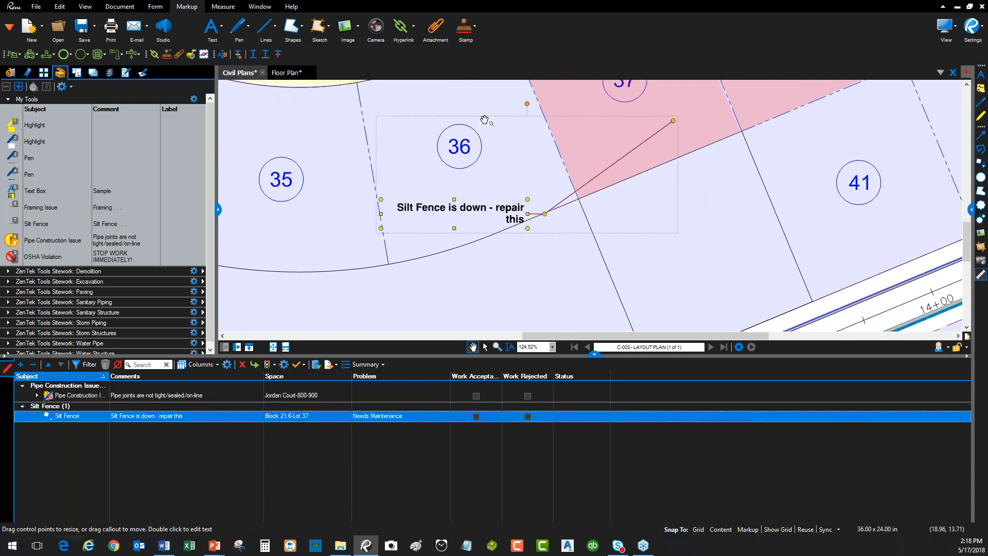
Step: Set the Problem of the pipe construction issue on Jordan Court to Needs Maintenance and deselect the markup
scroll(484, 120, down, 4)
drag(484, 121, 493, 158)
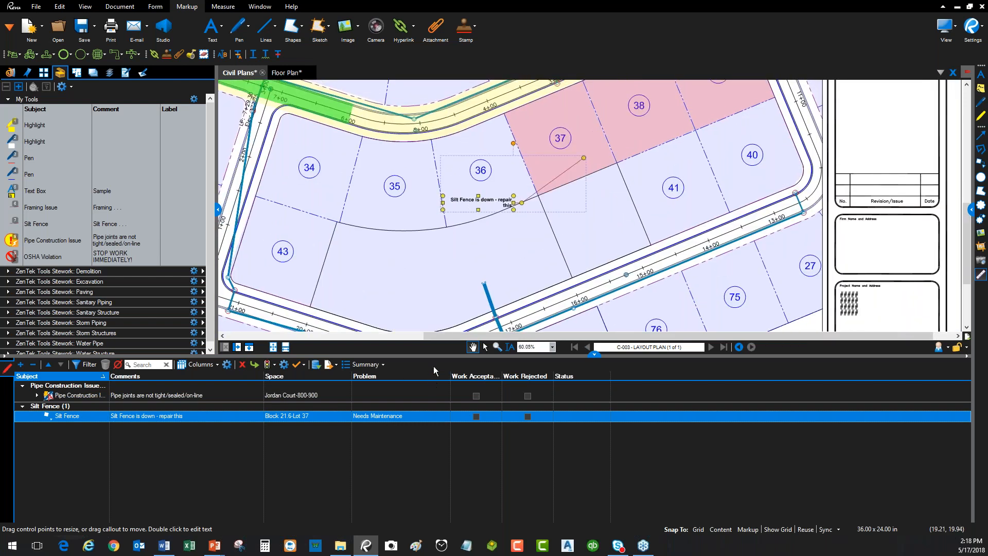
click(458, 394)
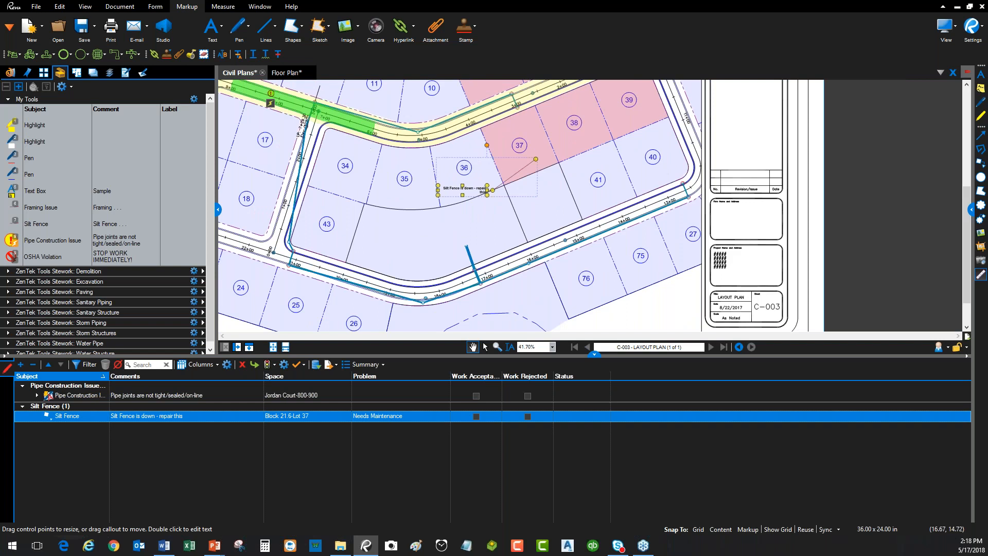
click(430, 402)
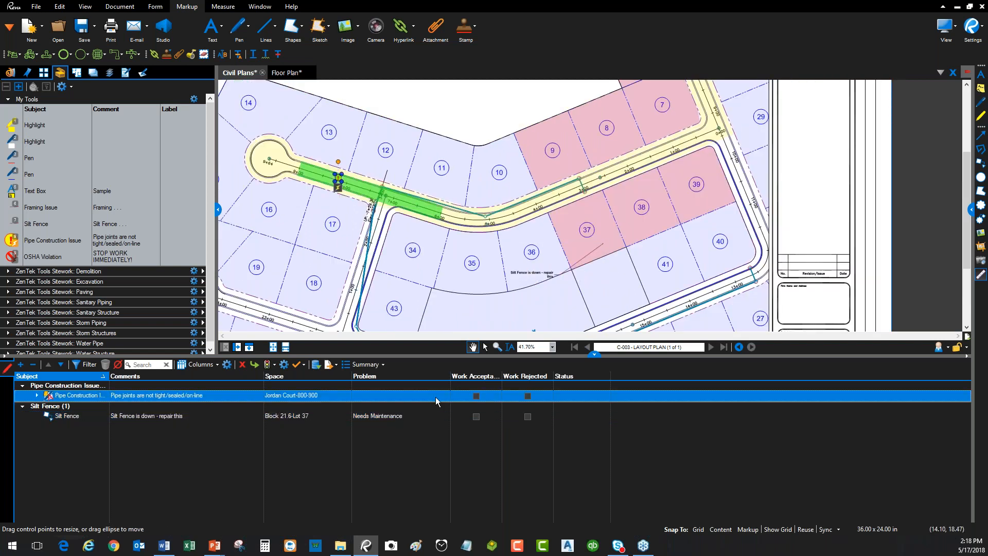
click(439, 404)
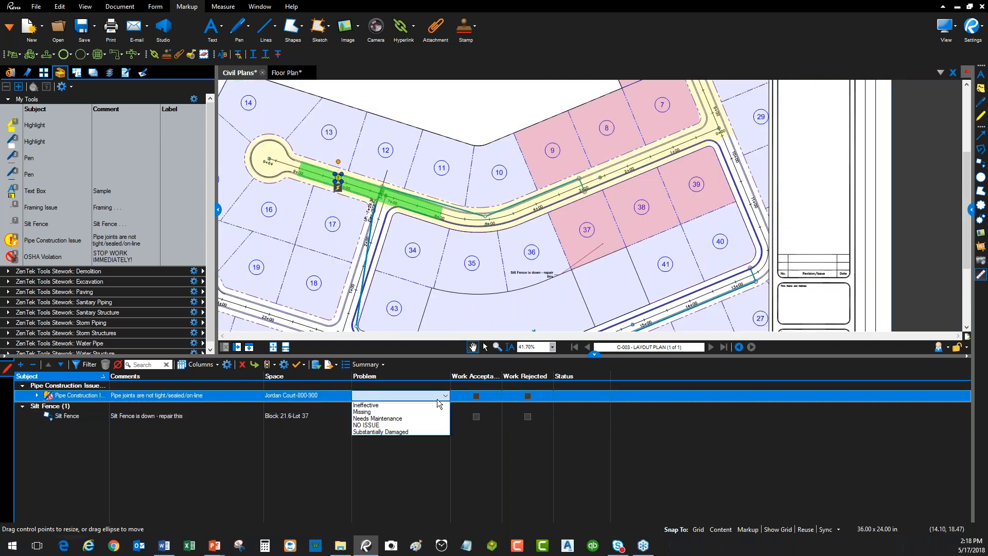
click(407, 418)
click(397, 167)
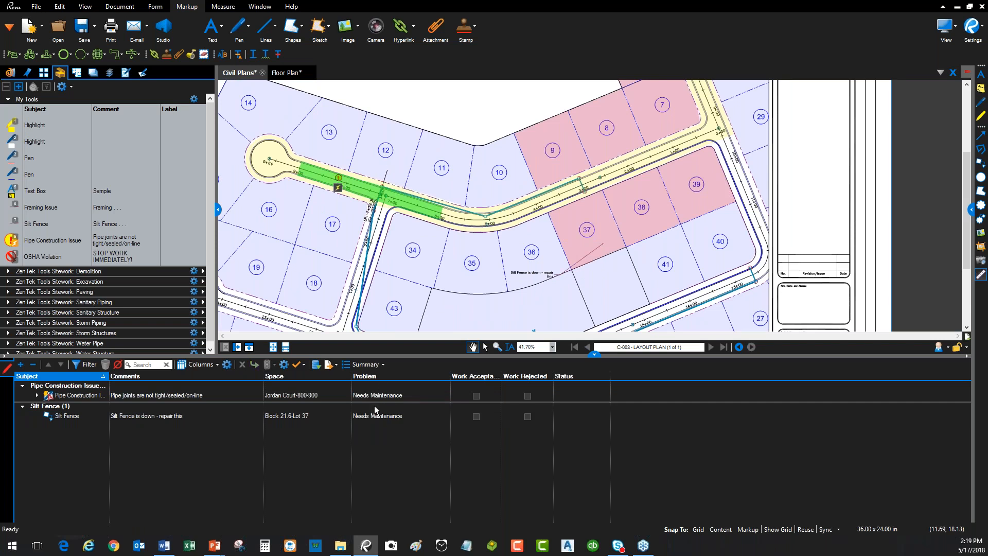
Step: Place two more Pipe Construction Issue markups in Block 21.6, one beside Lot 43 and one on Lot 35, with Sync turned on
click(51, 241)
click(428, 288)
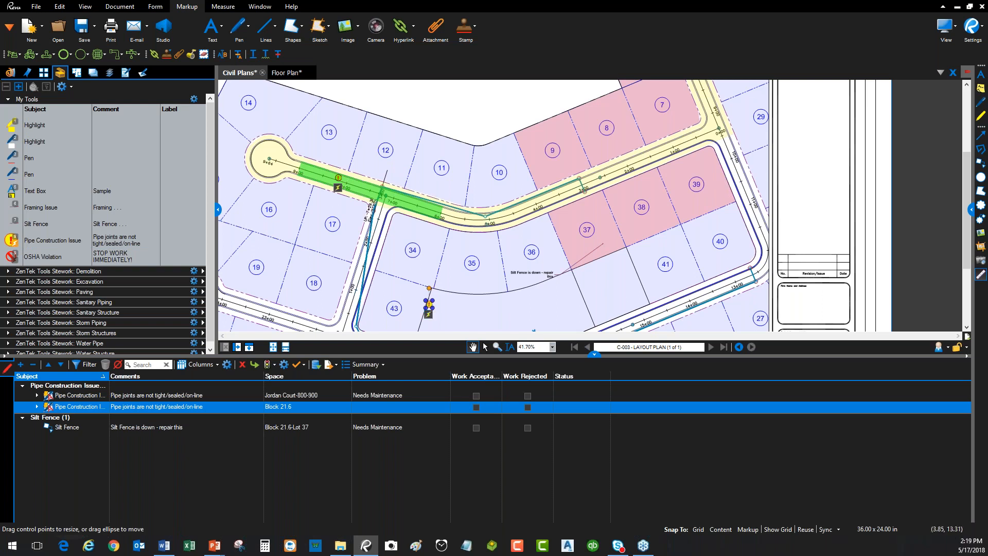
click(58, 241)
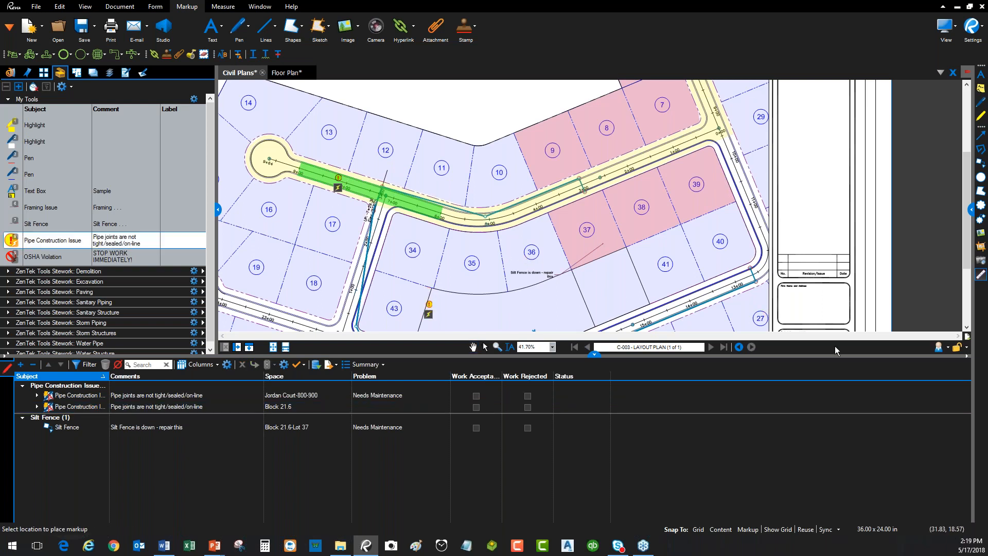
click(825, 529)
click(462, 280)
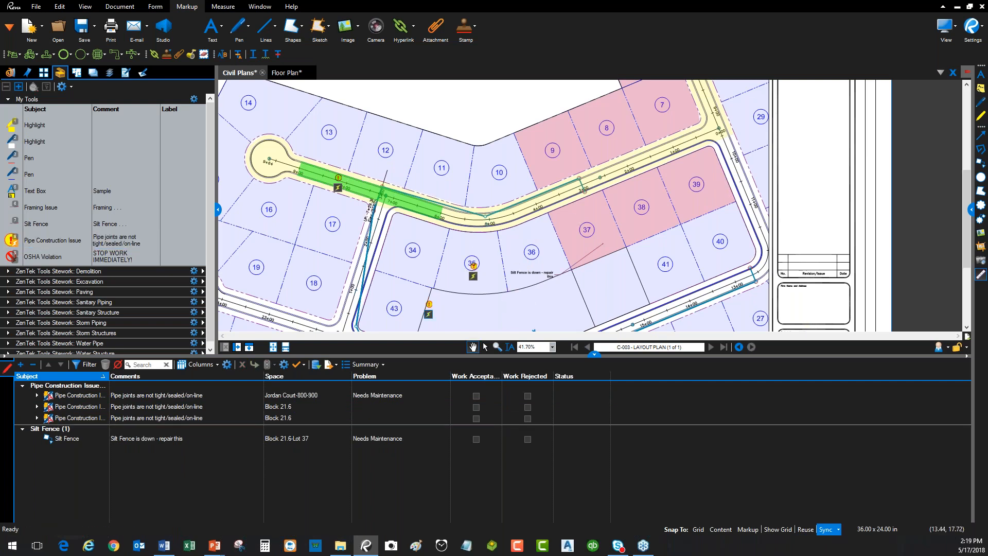
Step: Set the Problem of the pipe construction issue beside Lot 43 to Missing
scroll(443, 304, up, 1)
click(432, 303)
click(424, 405)
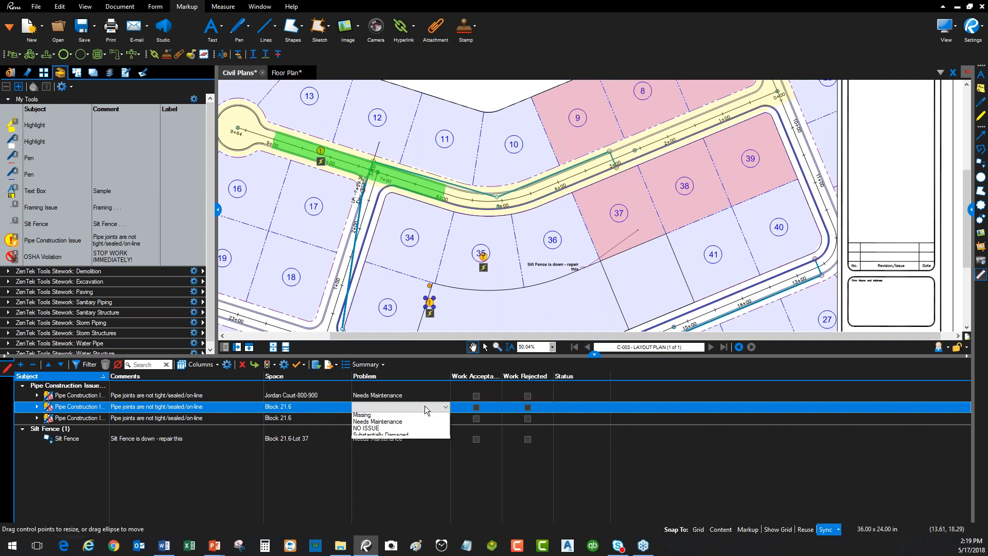
click(412, 422)
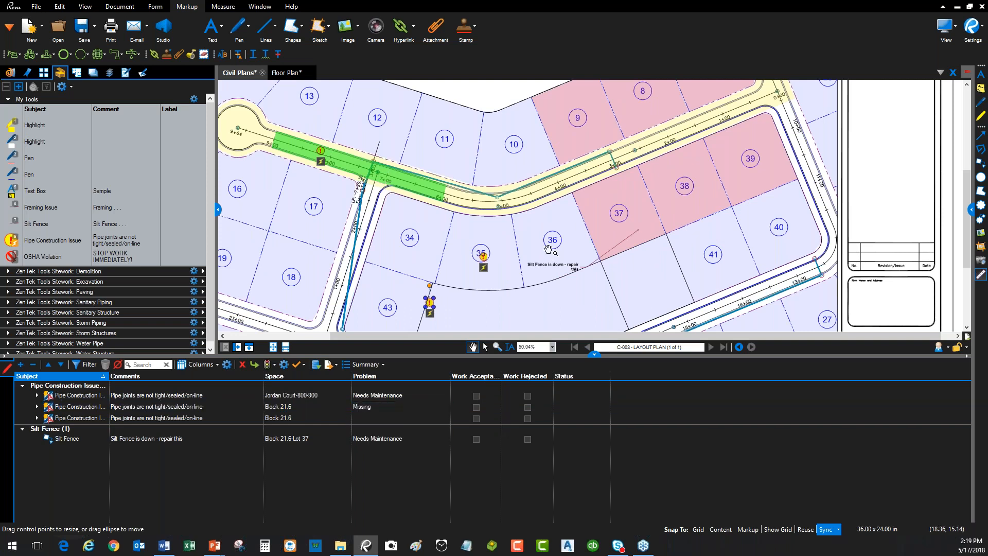
Step: Set the Problem of the pipe construction issue on Lot 35 to Substantially Damaged
click(483, 263)
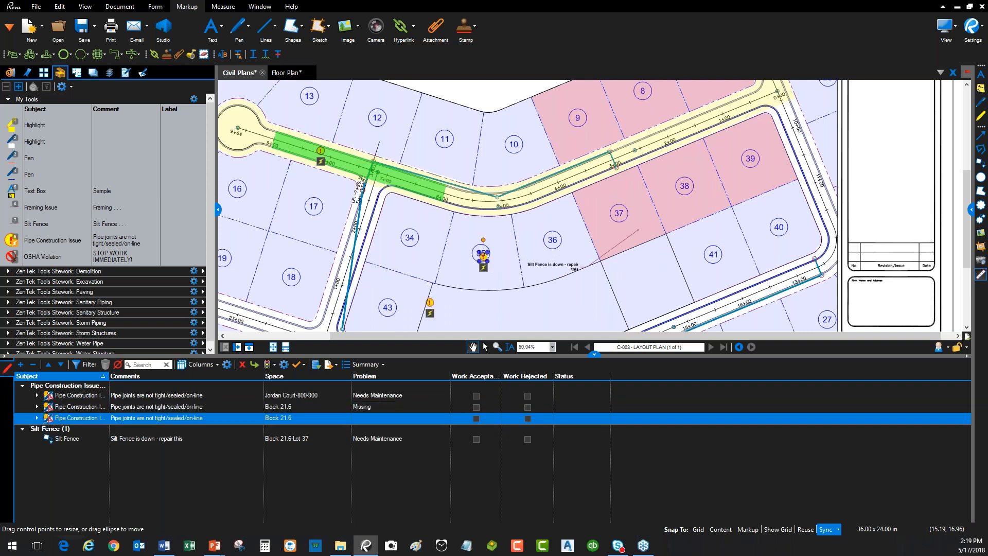
click(414, 419)
click(403, 455)
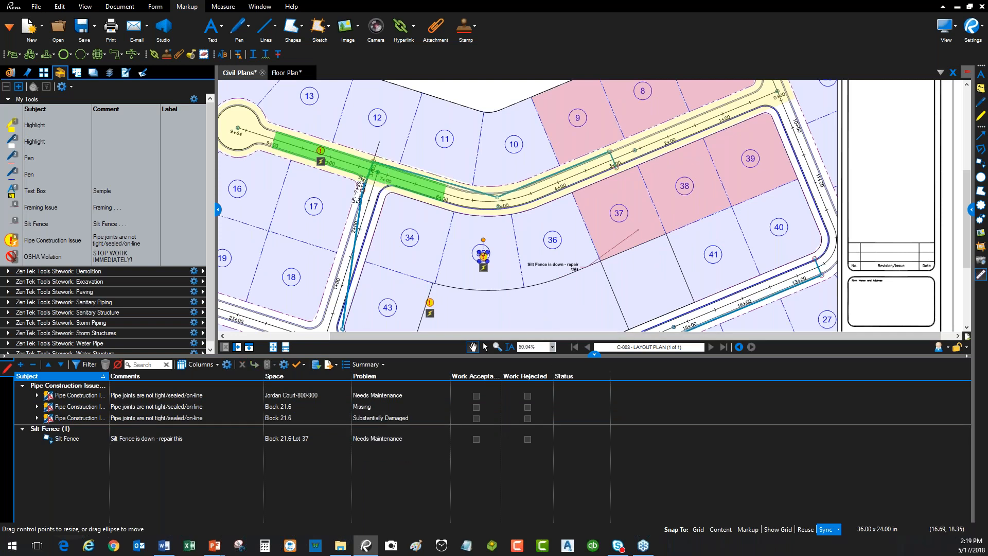
Step: Group the markups list by Problem, collapse all the groups and re-expand the Missing group
click(421, 379)
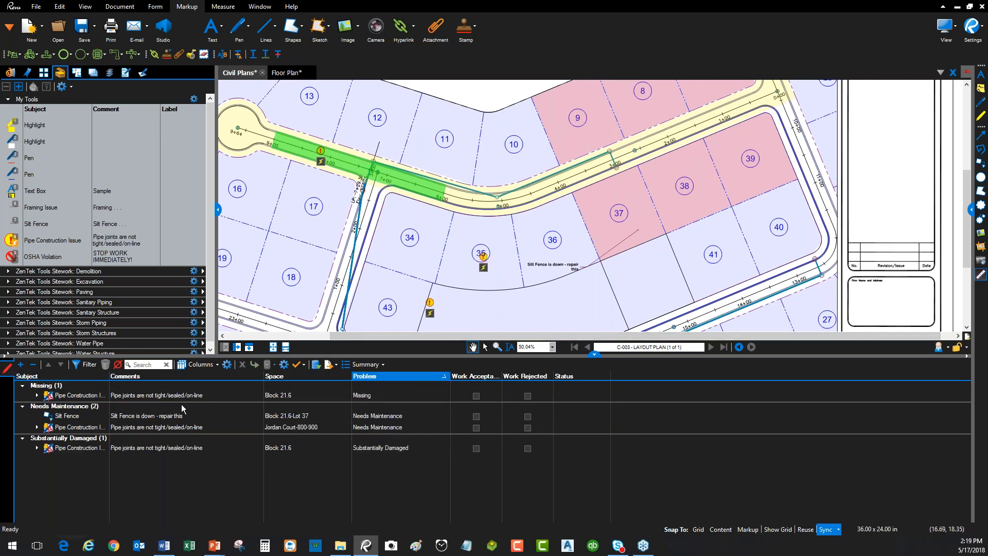
click(22, 386)
click(22, 394)
click(22, 405)
click(22, 386)
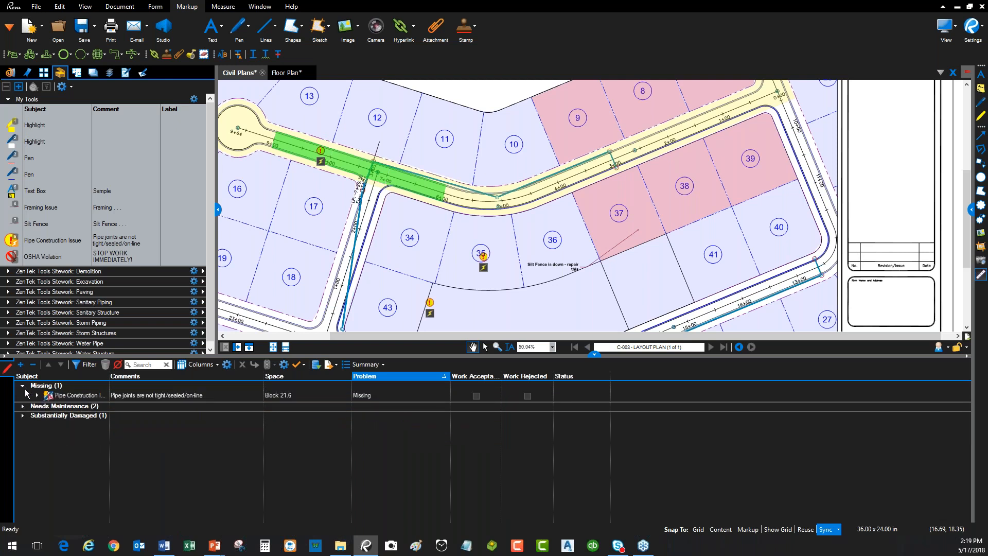
Step: Locate the Missing pipe construction issue on the plan from the markups list, including from a zoomed-in view of Lot 6
click(132, 397)
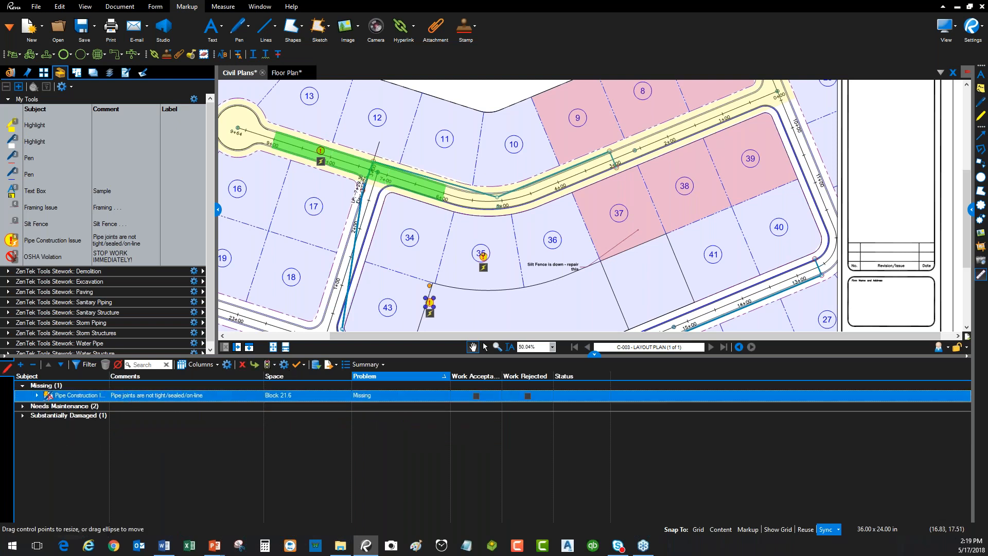
scroll(524, 280, down, 4)
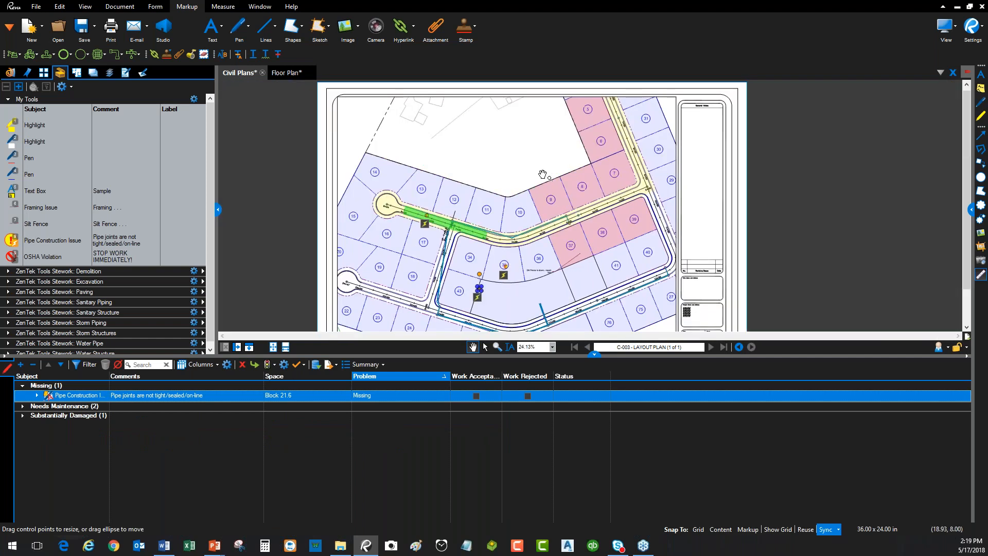
click(591, 140)
scroll(591, 140, up, 12)
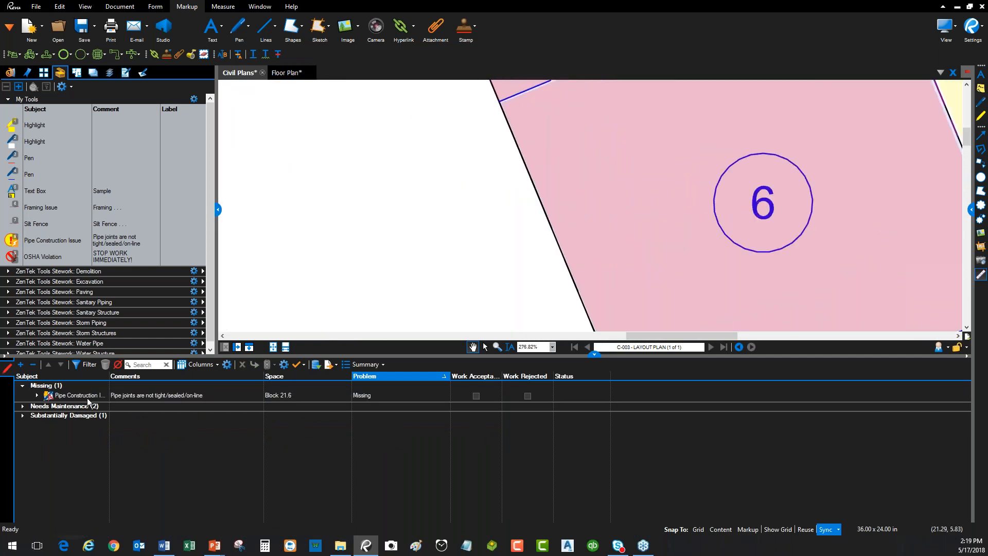
click(87, 397)
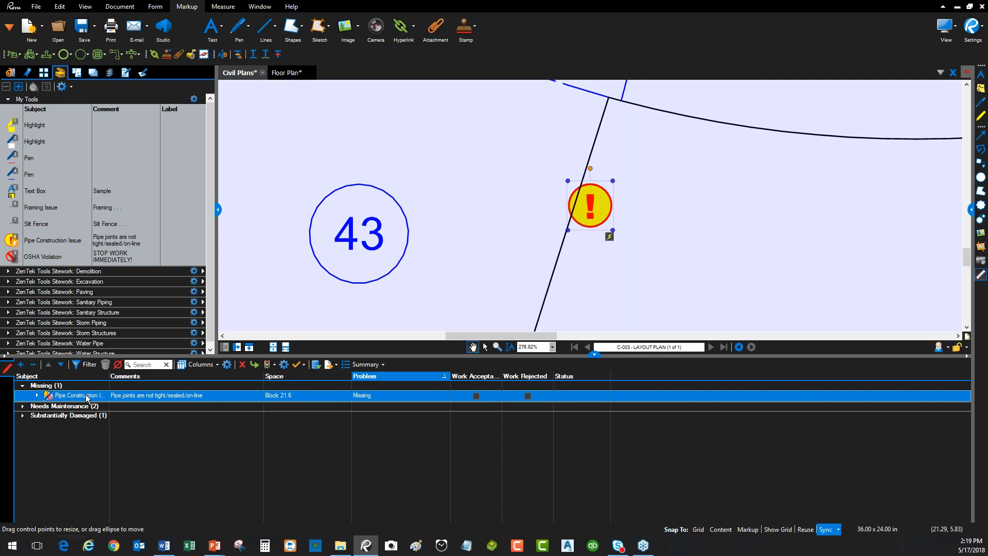
Step: Collapse the Missing group, examine both Needs Maintenance items on the plan, and expand the Substantially Damaged group
click(23, 386)
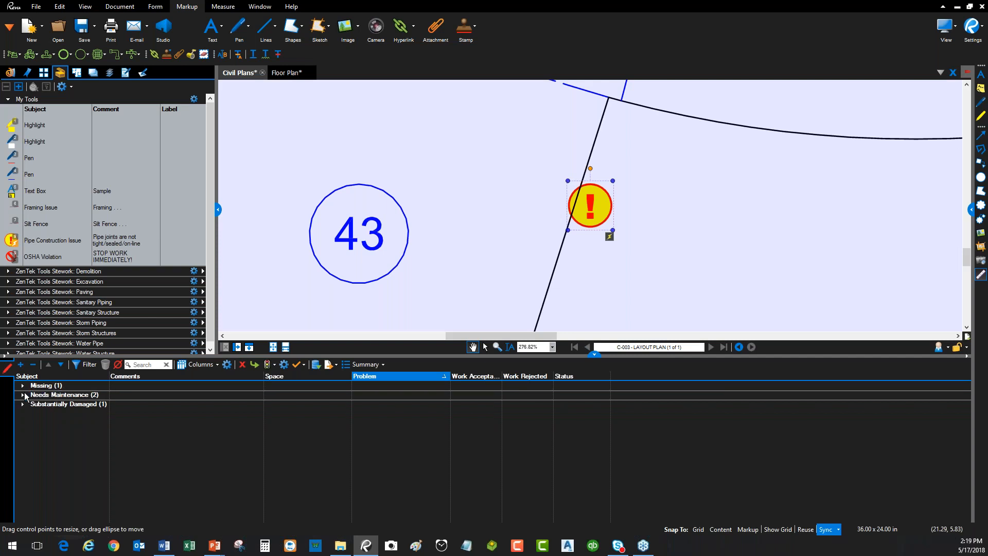
click(22, 395)
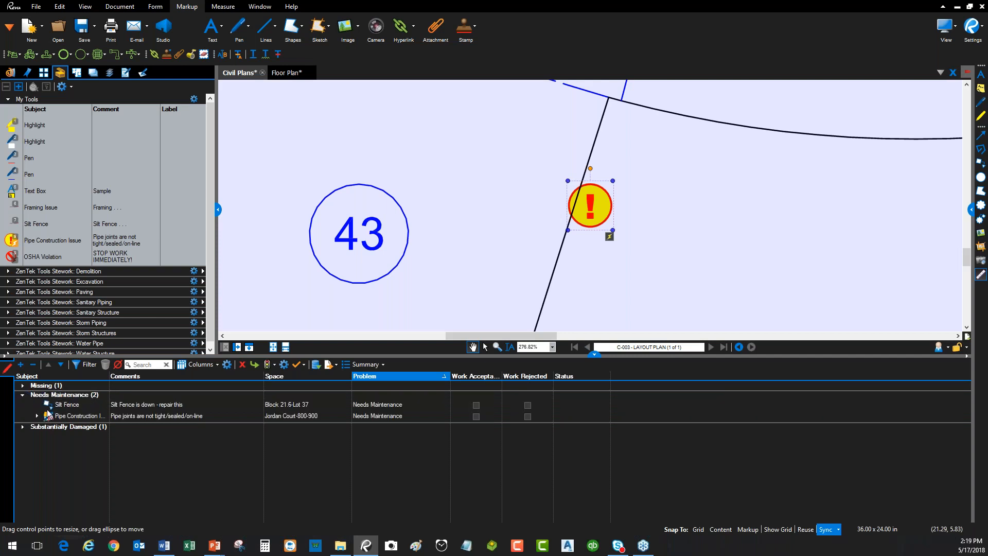
click(79, 406)
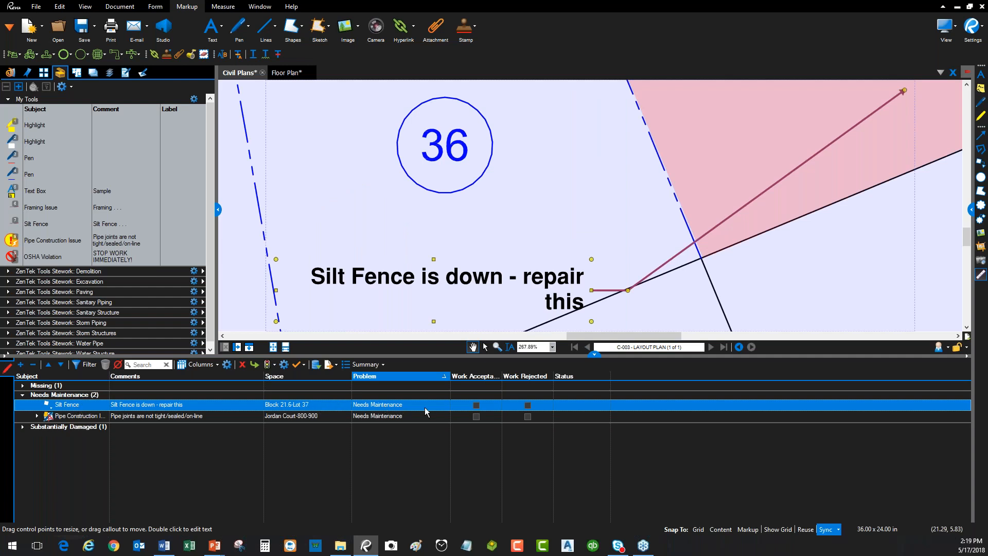
click(85, 418)
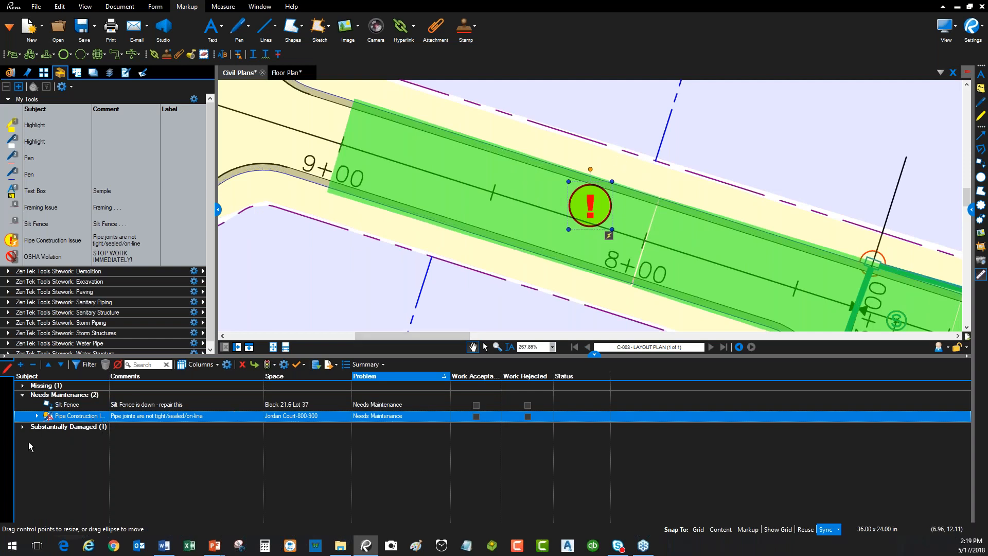
click(22, 426)
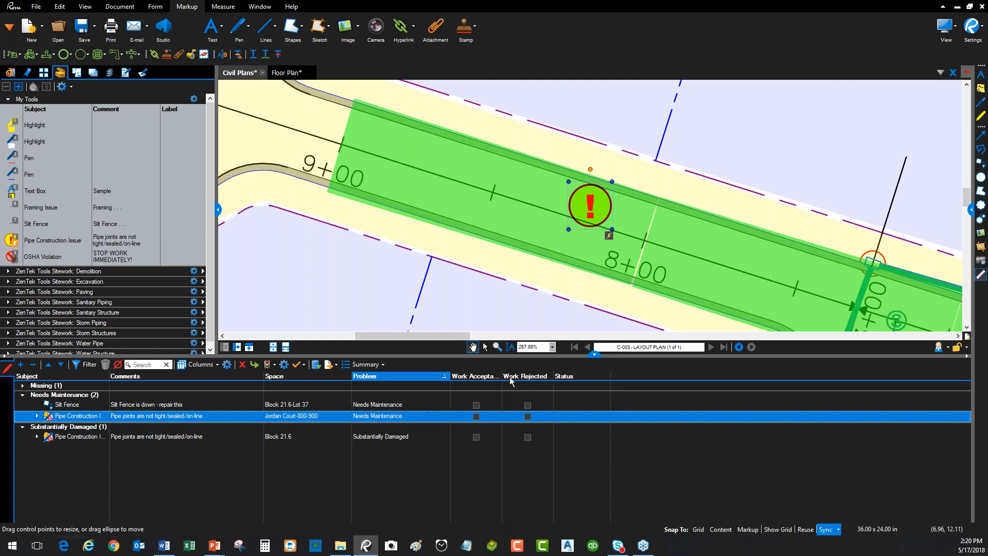
Step: Widen the Work Acceptable column, mark the Jordan Court pipe issue Work Rejected, and mark the Silt Fence and Lot 35 issues Work Acceptable
drag(502, 376, 531, 375)
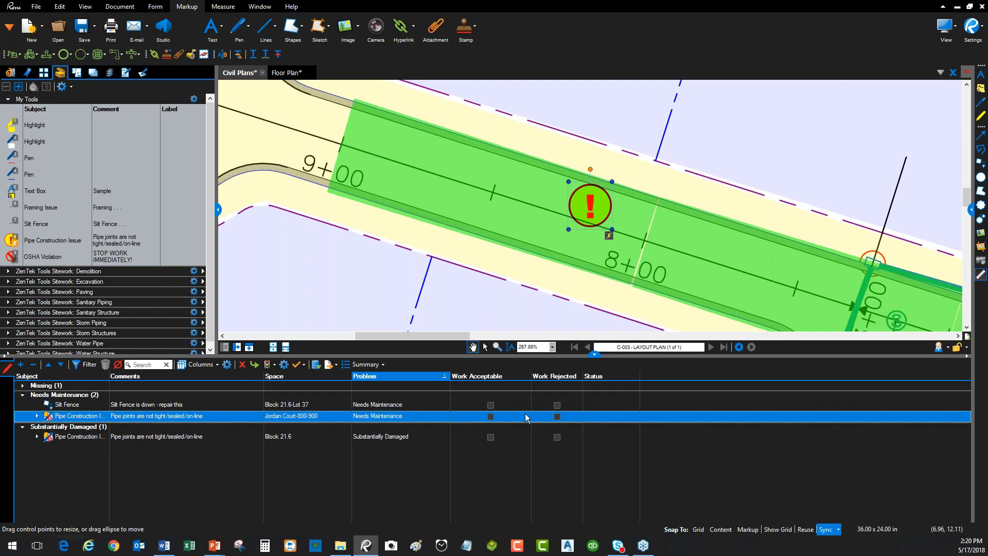
click(556, 417)
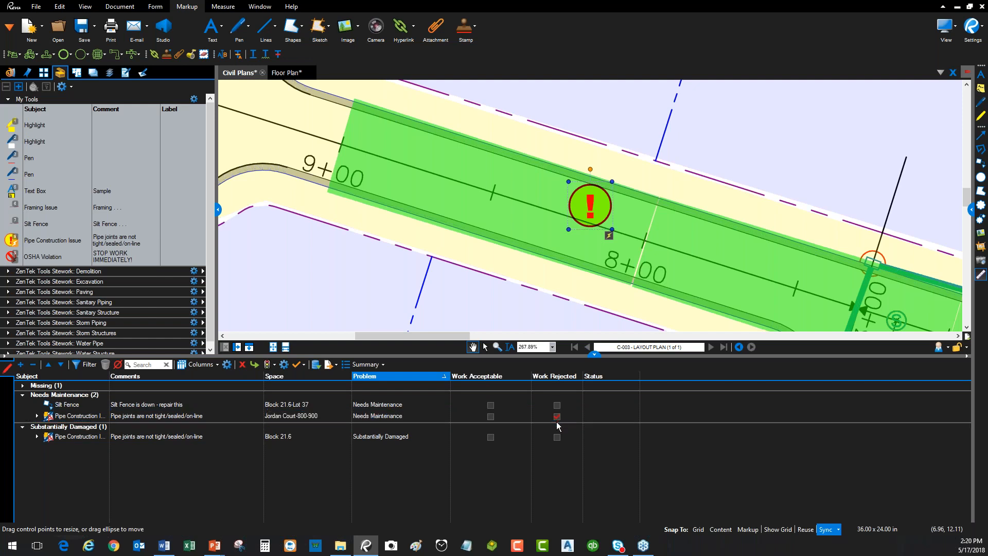
click(492, 405)
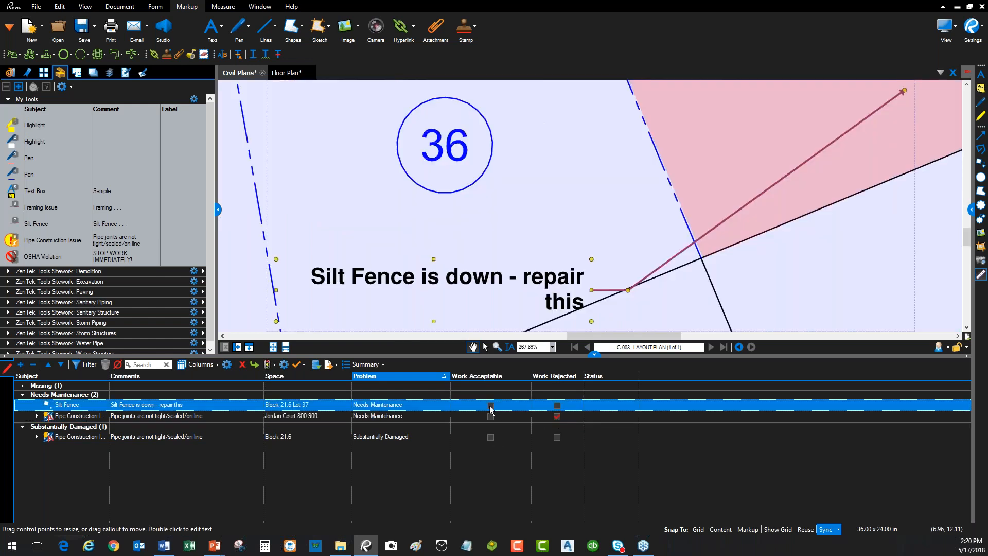
click(491, 437)
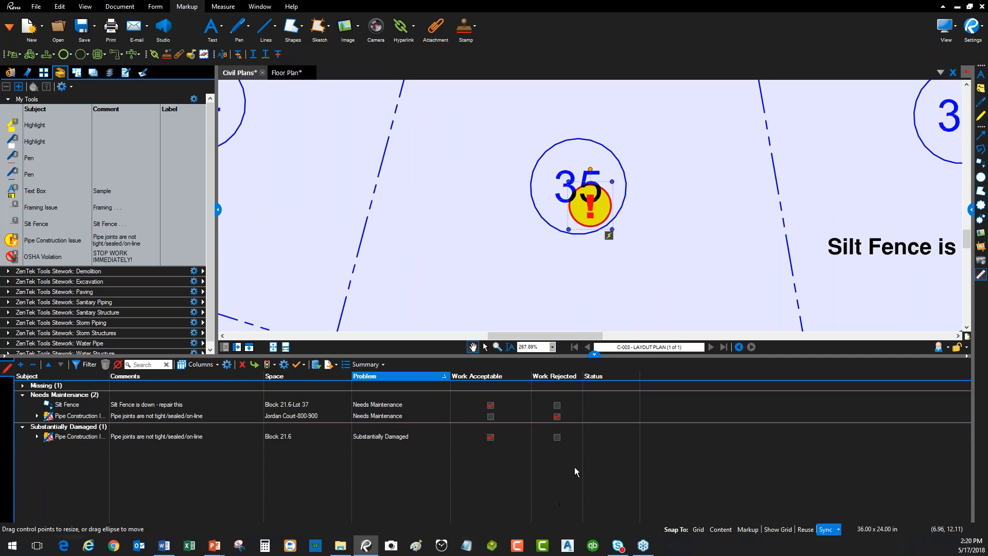
Step: Look at the Status options for the Silt Fence callout without choosing one, and deselect the callout
click(620, 400)
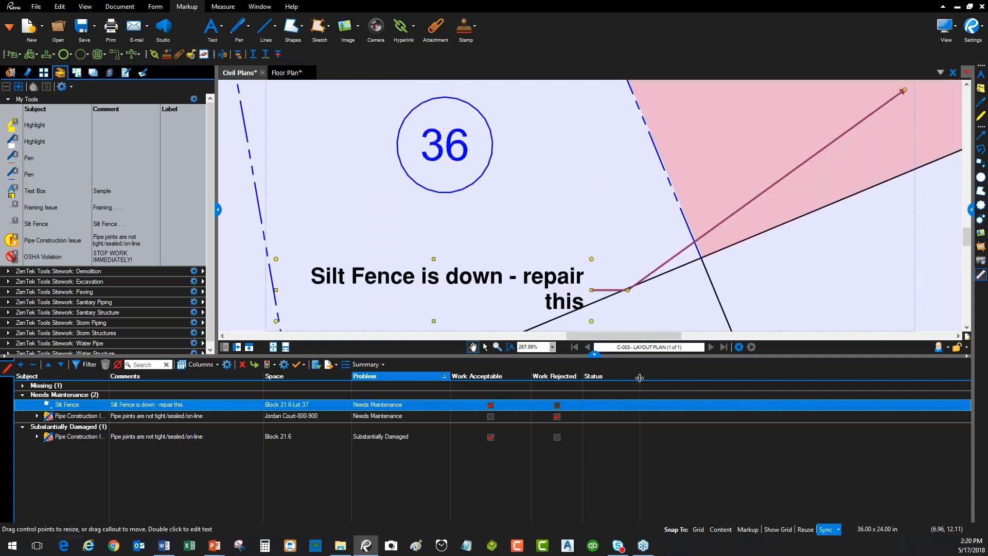
scroll(597, 250, down, 5)
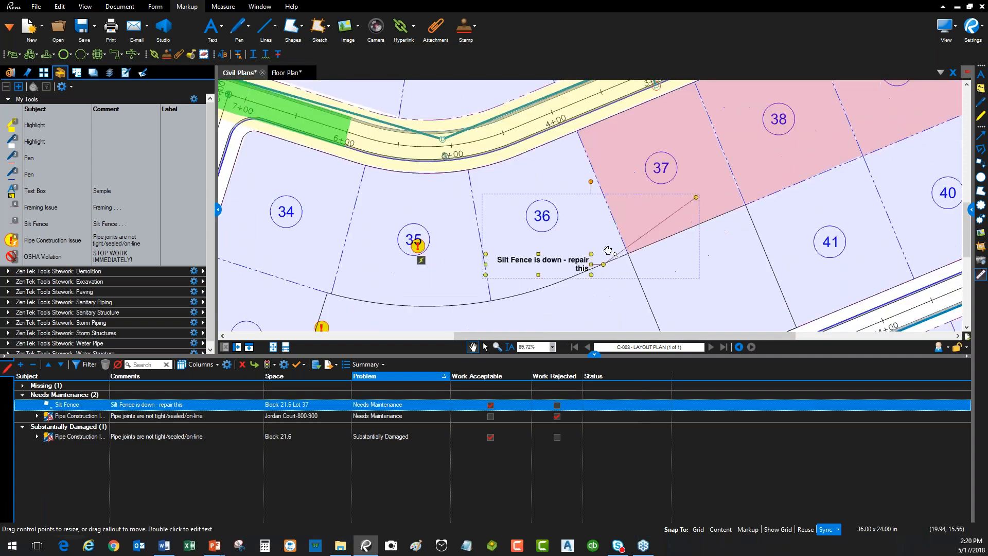
drag(608, 251, 559, 240)
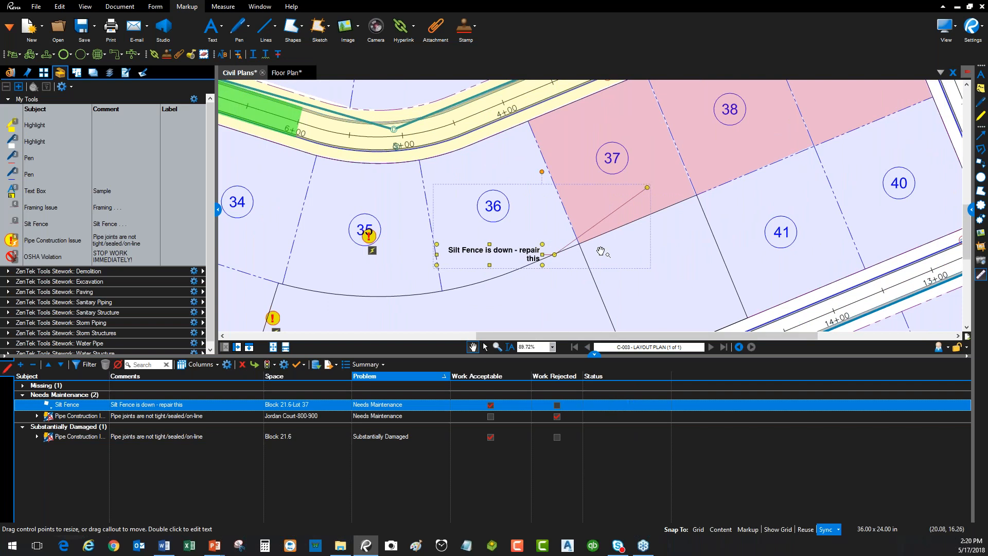
click(655, 404)
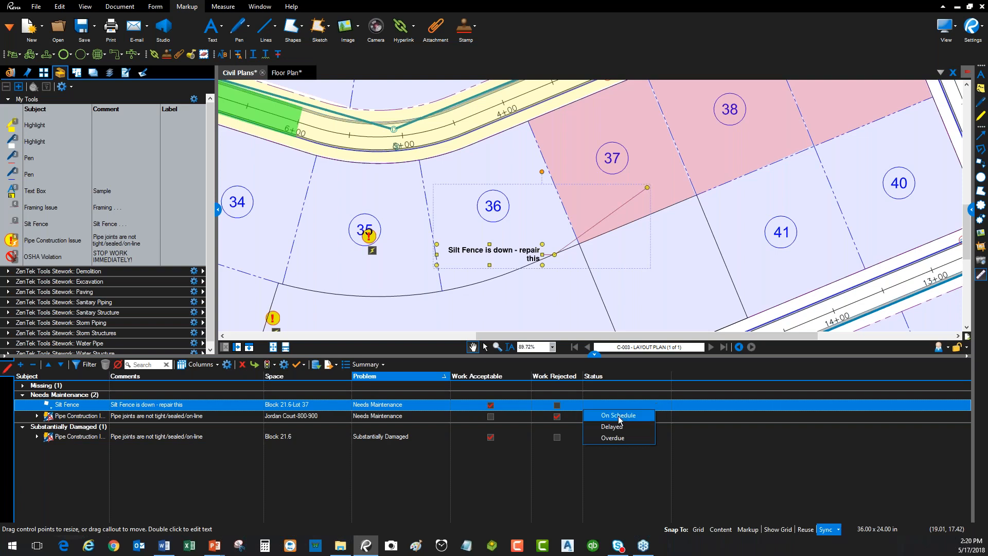
key(Escape)
key(Escape)
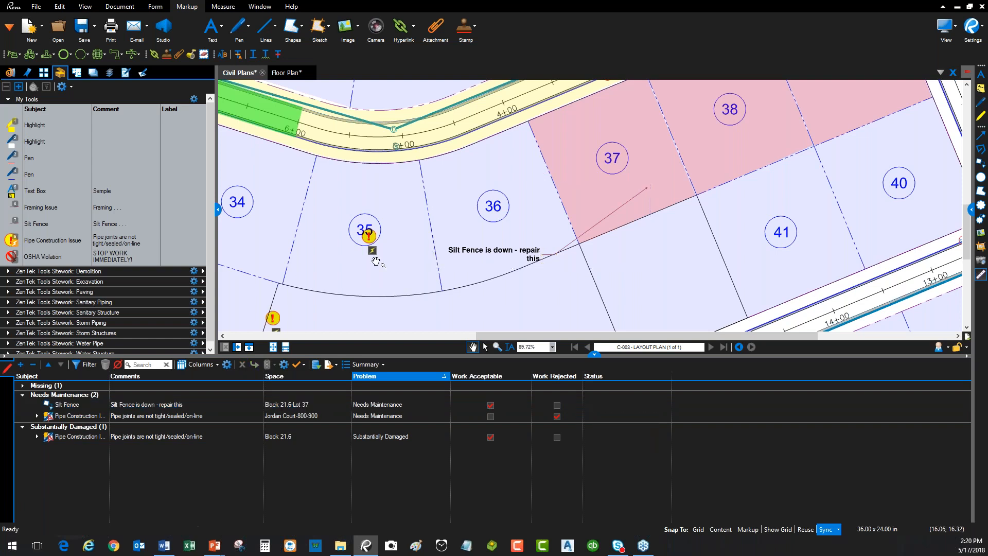
Step: Set the Status of the pipe construction issue on Jordan Court to On Schedule
click(372, 250)
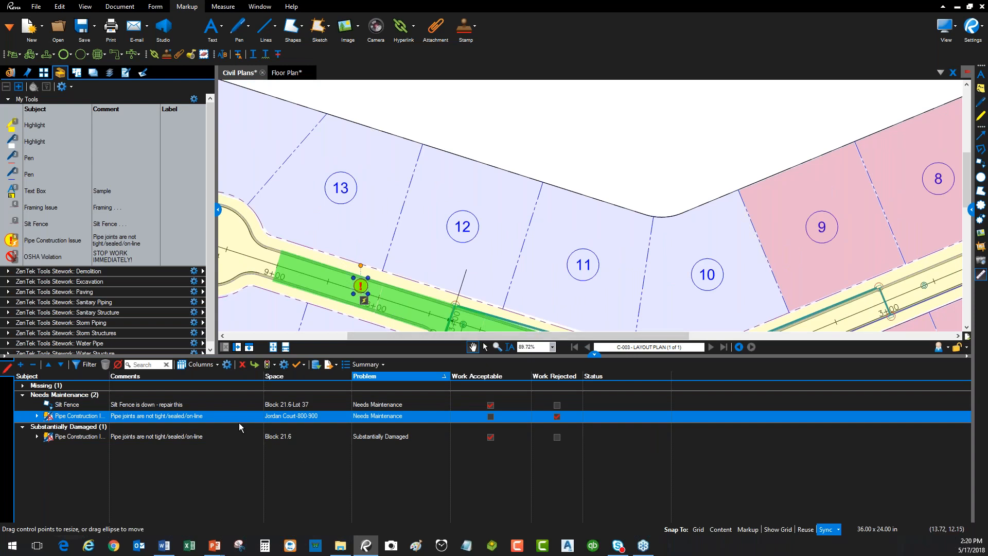
click(643, 419)
click(643, 419)
click(631, 431)
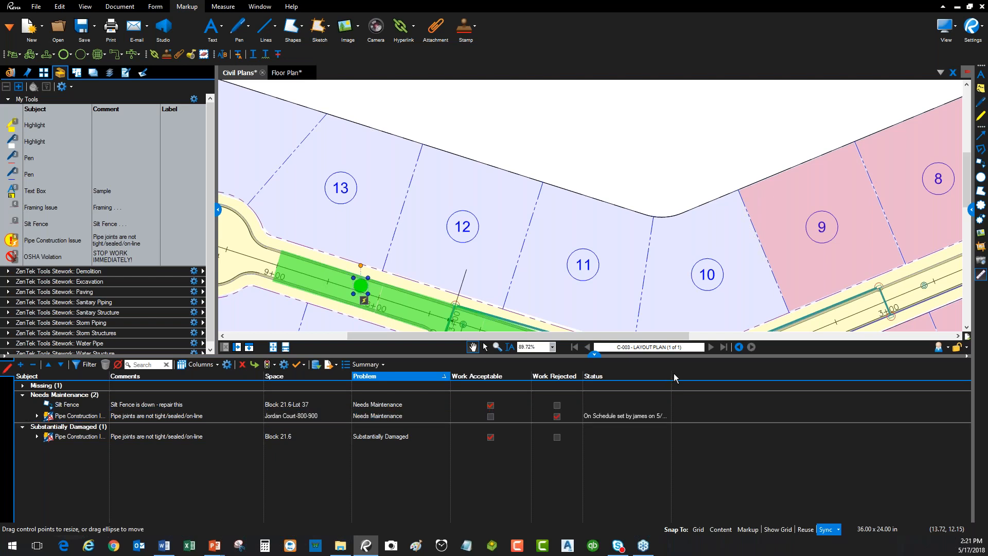
Step: Widen the Status column to fit the full entry and set the Jordan Court pipe issue's Status to Delayed
drag(671, 379, 750, 380)
click(675, 415)
click(674, 414)
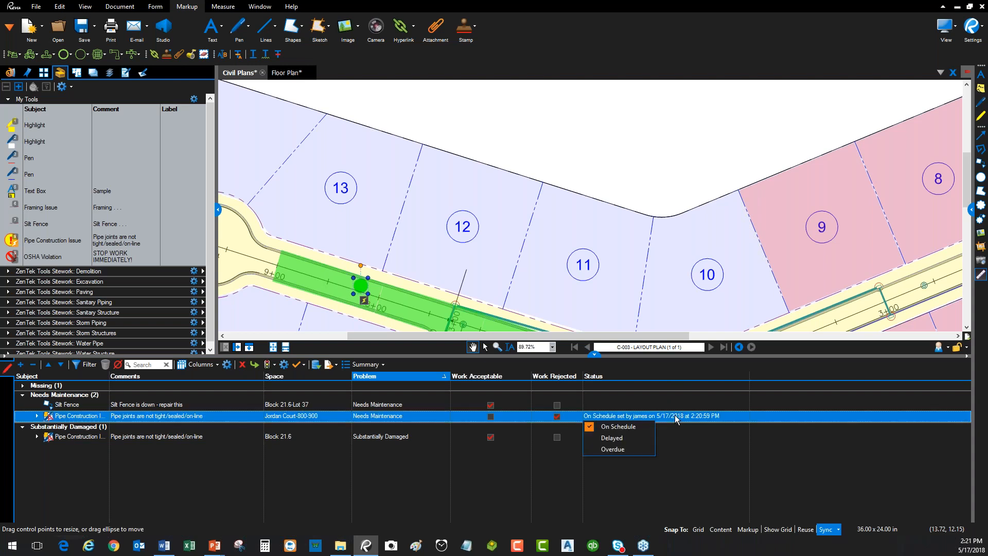
click(615, 442)
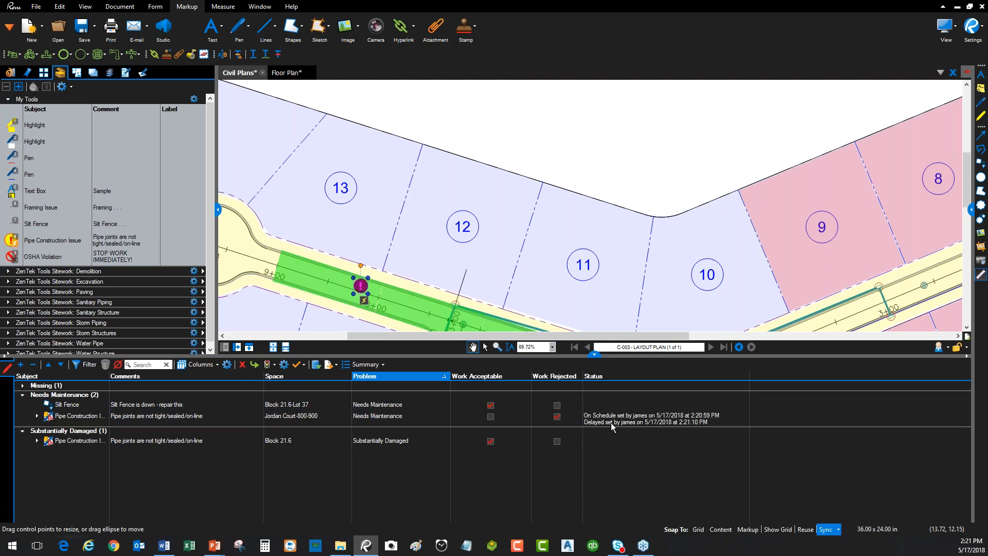
Step: Set the Status of the Jordan Court pipe construction issue to Overdue
click(610, 421)
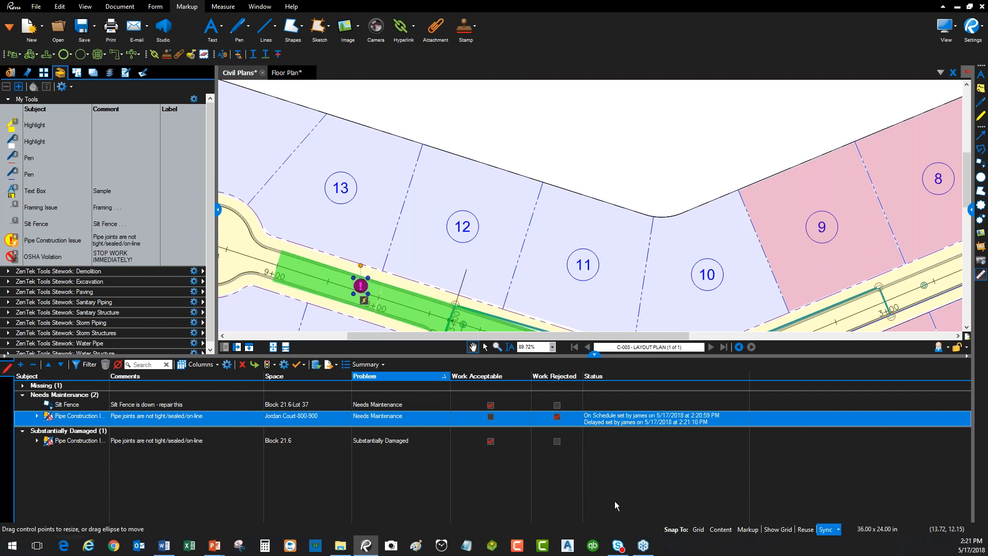
click(631, 421)
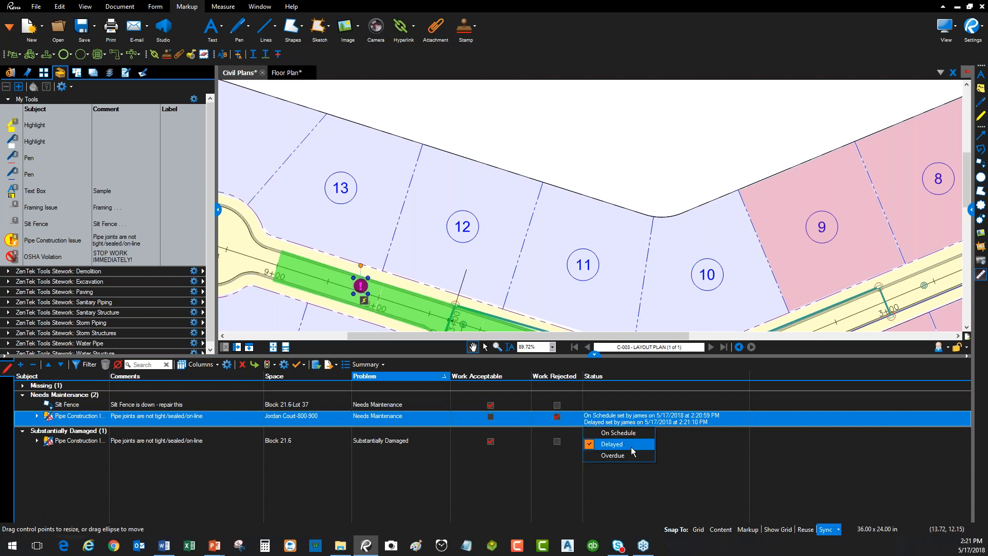
click(622, 456)
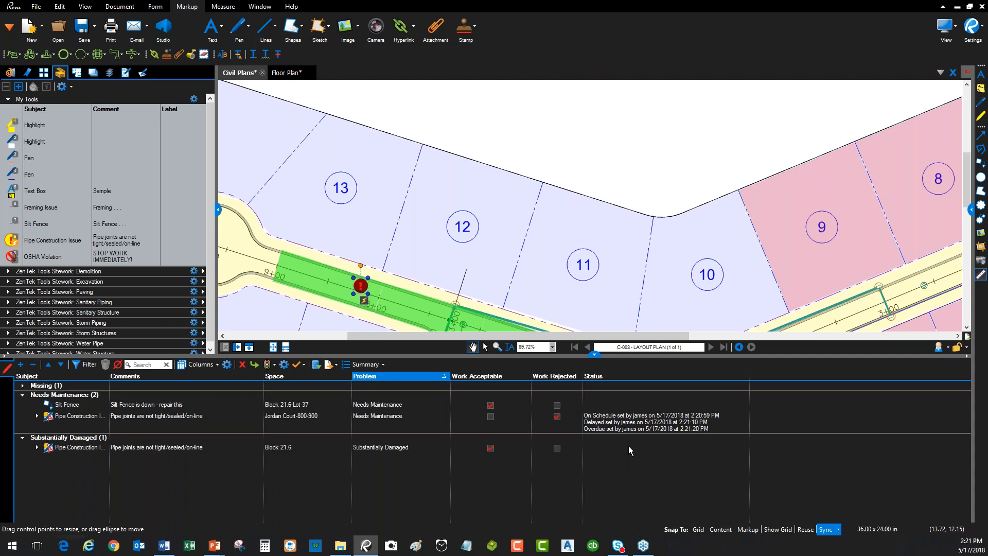
Step: Set the Status of the Substantially Damaged pipe construction issue on Lot 35 to On Schedule
click(629, 446)
click(628, 445)
click(628, 457)
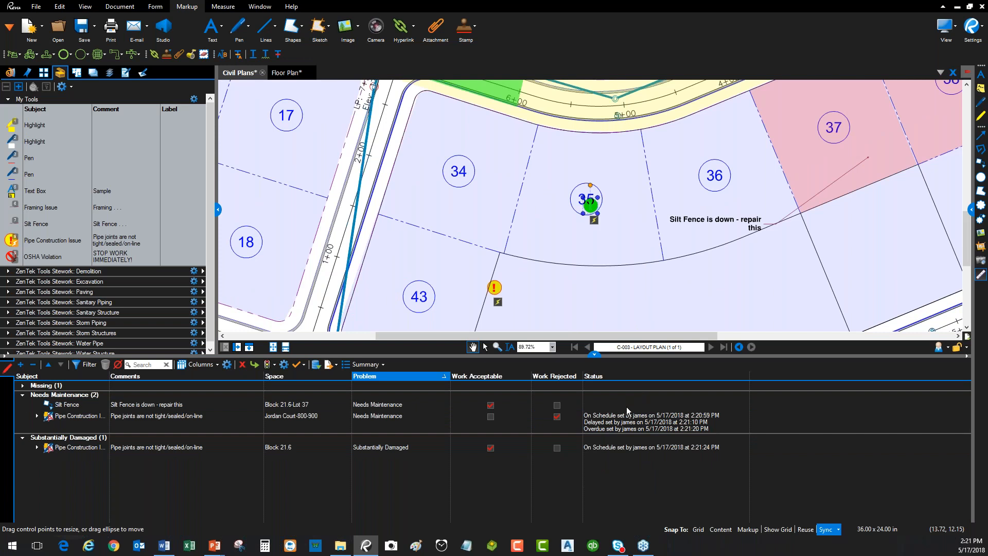
Step: Set the Status of the Silt Fence issue on Lot 37 to Delayed
click(626, 406)
click(625, 408)
click(626, 428)
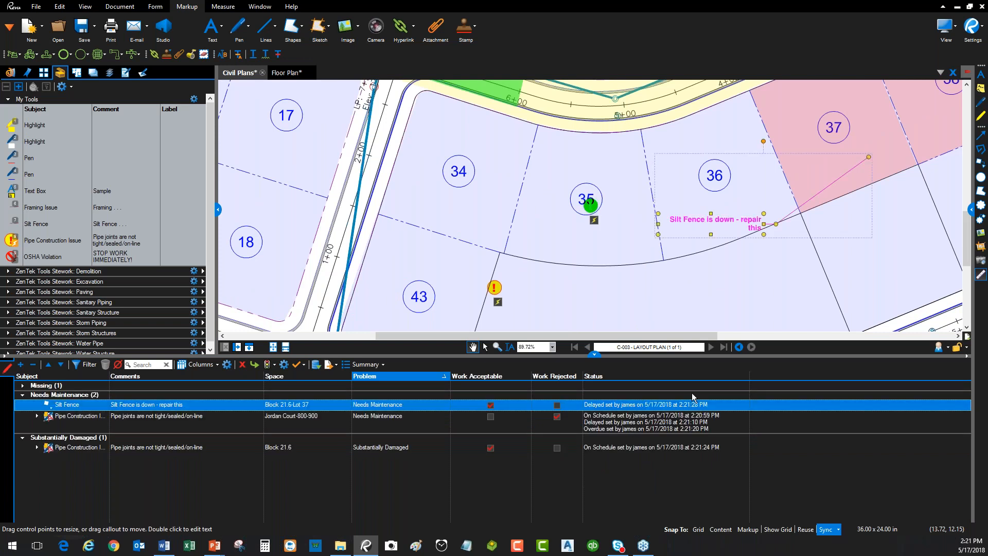
Step: Group the markups list by Status, collapse the Delayed, On Schedule and Overdue groups, and shorten the list to enlarge the plan area
click(737, 376)
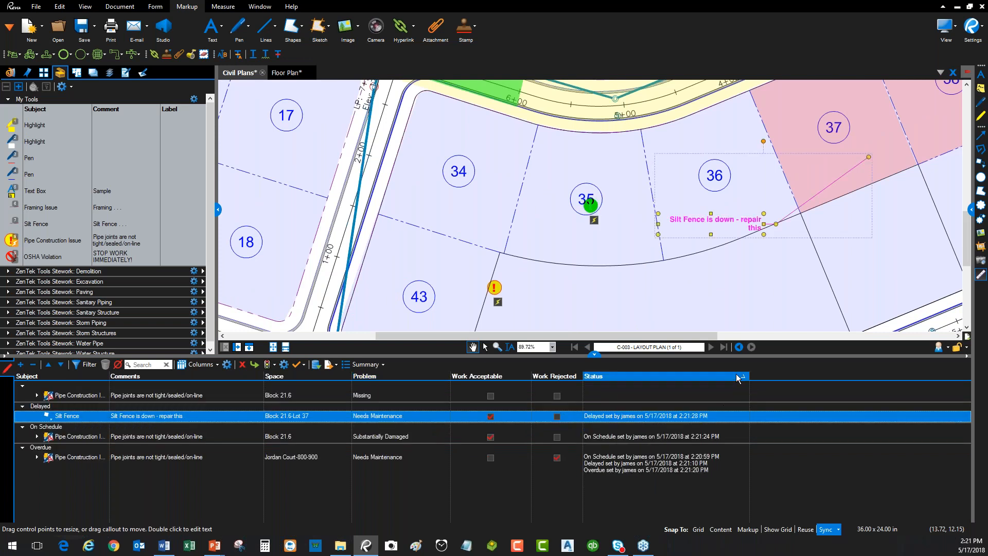
click(22, 406)
click(23, 416)
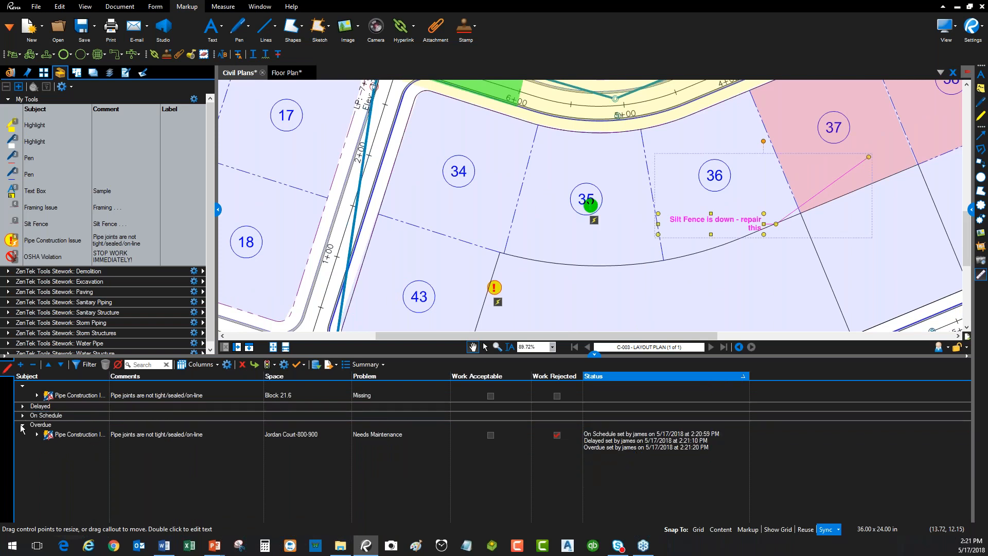
click(22, 425)
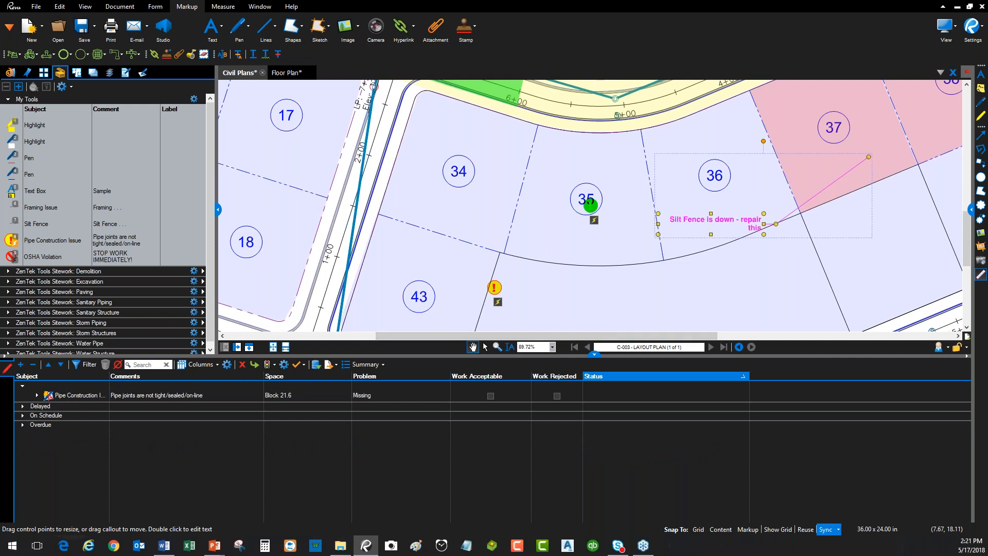
drag(519, 355, 518, 408)
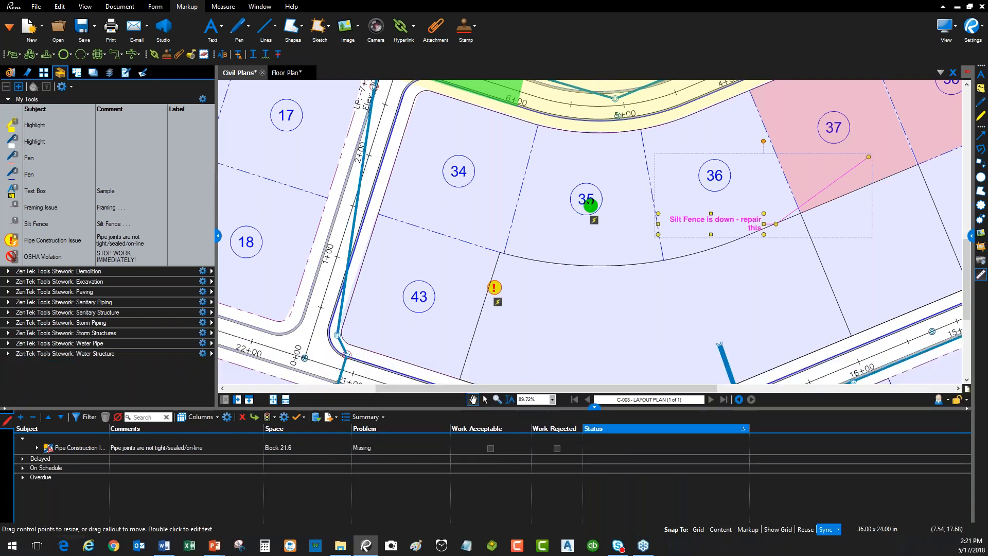
key(alt+Tab)
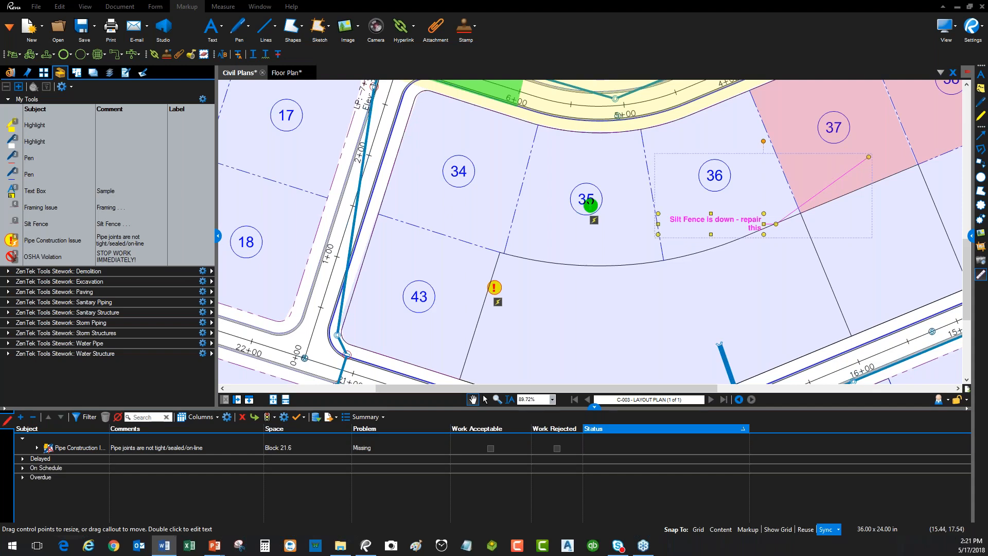
click(578, 275)
scroll(580, 297, down, 3)
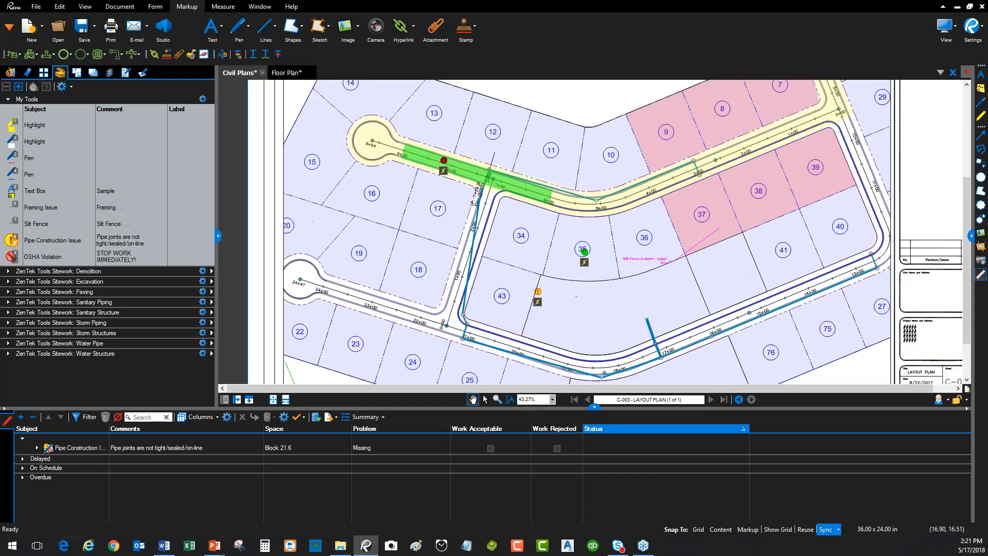
drag(601, 273, 520, 285)
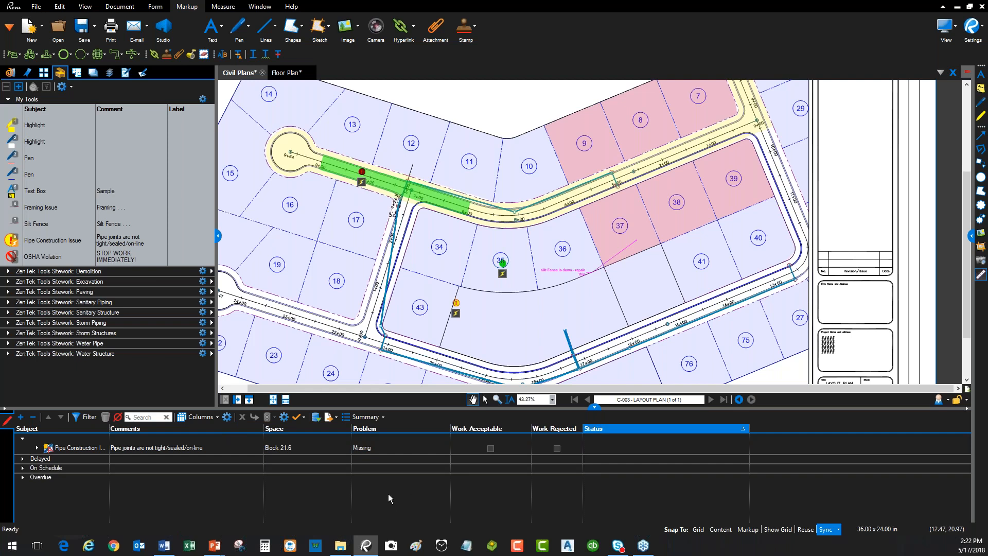
Step: Create a PDF summary of the markups titled "Inspection Summary" in Portrait orientation, appended to the current PDF
click(382, 419)
click(393, 463)
drag(493, 317, 421, 319)
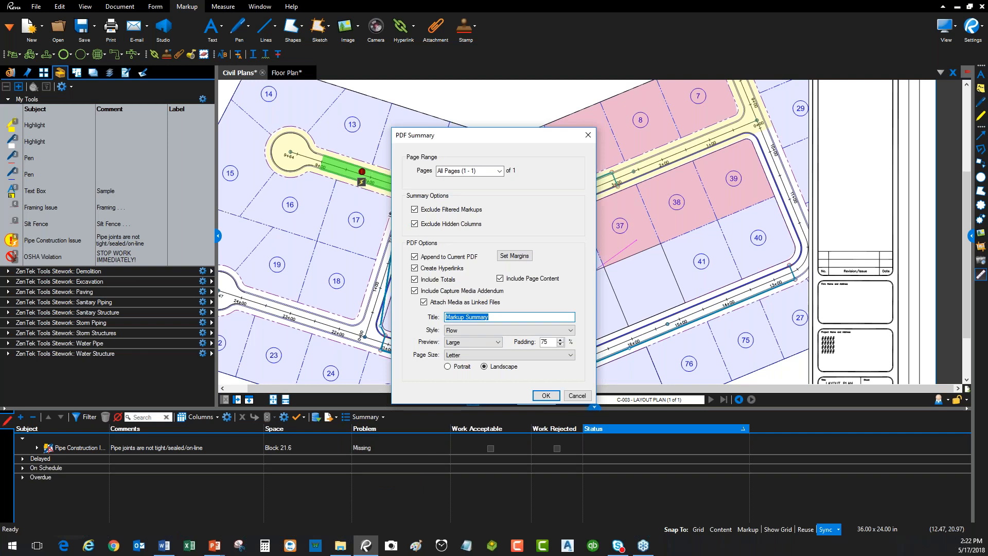
text(Inspection Summary)
click(447, 367)
click(547, 395)
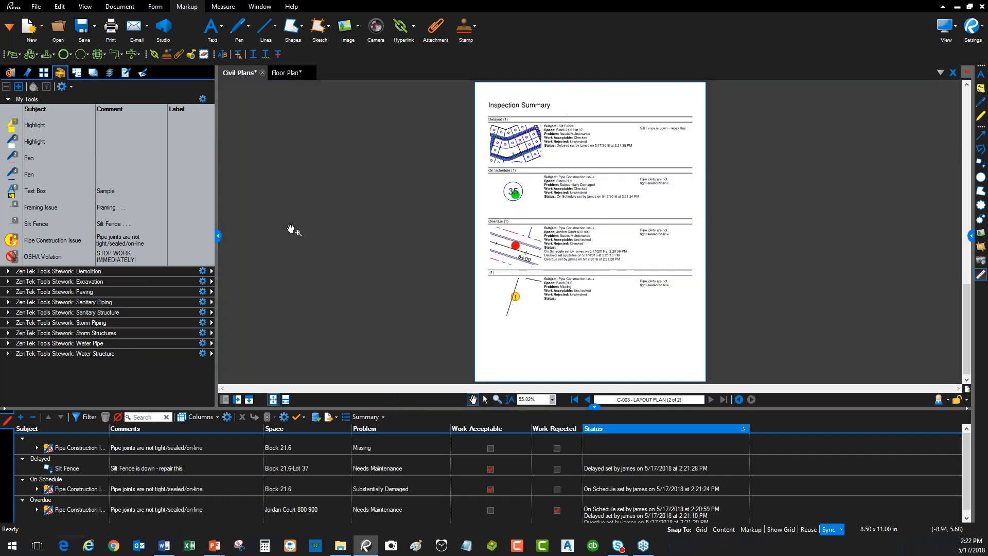
Step: Show the page thumbnails of the civil plans and narrow their area to a single column
click(93, 75)
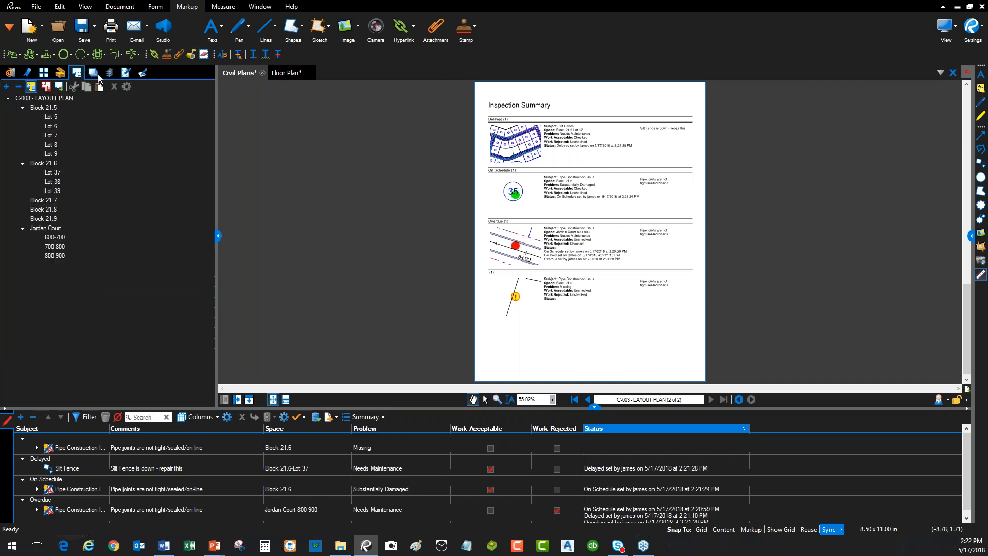
click(44, 73)
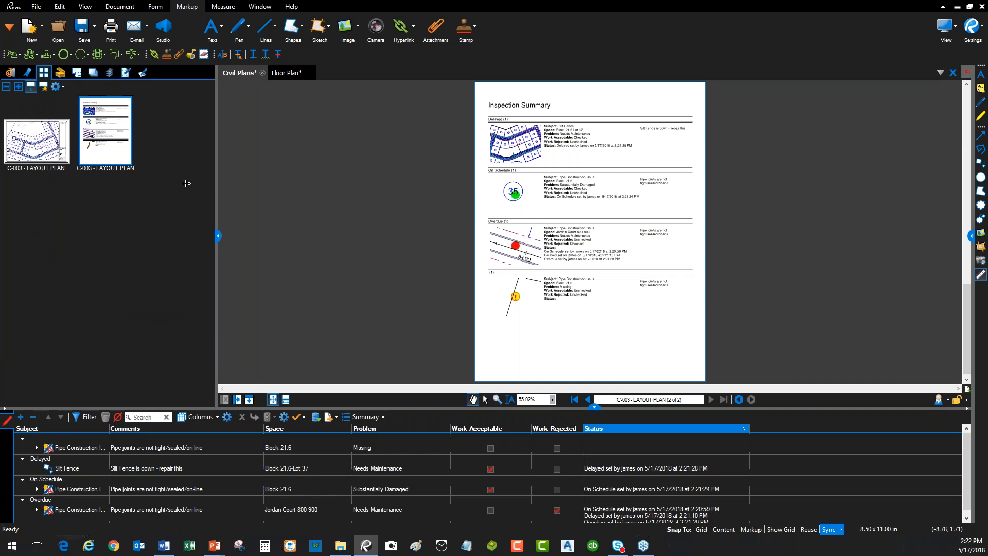
drag(186, 183, 71, 206)
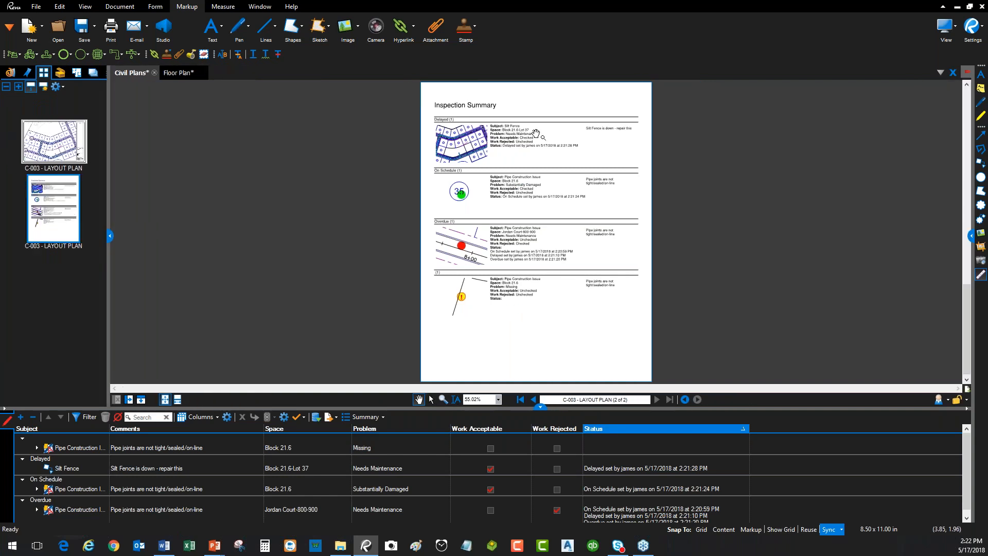
Step: Review the Delayed and On Schedule entries in the Inspection Summary and follow the Lot 35 preview's link to its markup on the plan
scroll(545, 139, up, 5)
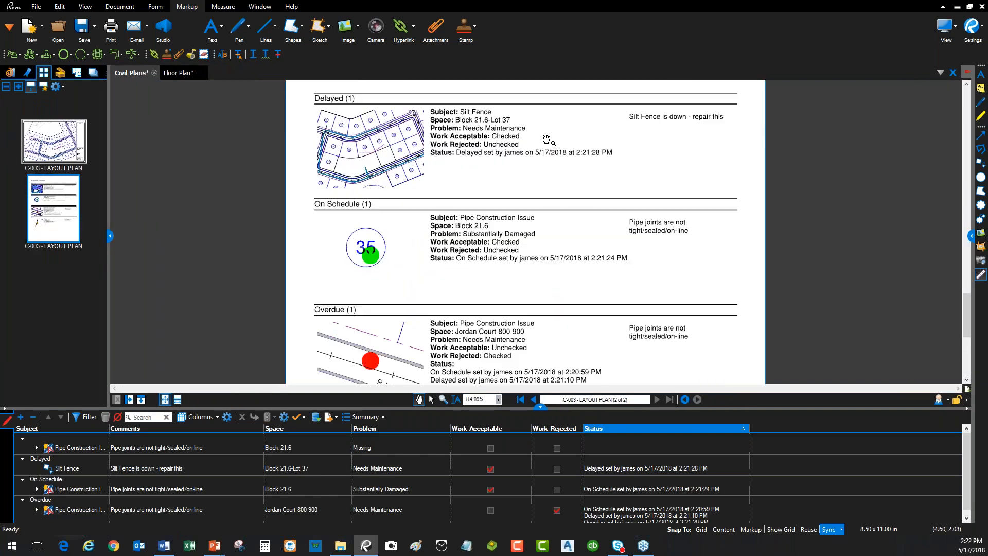
scroll(546, 139, up, 3)
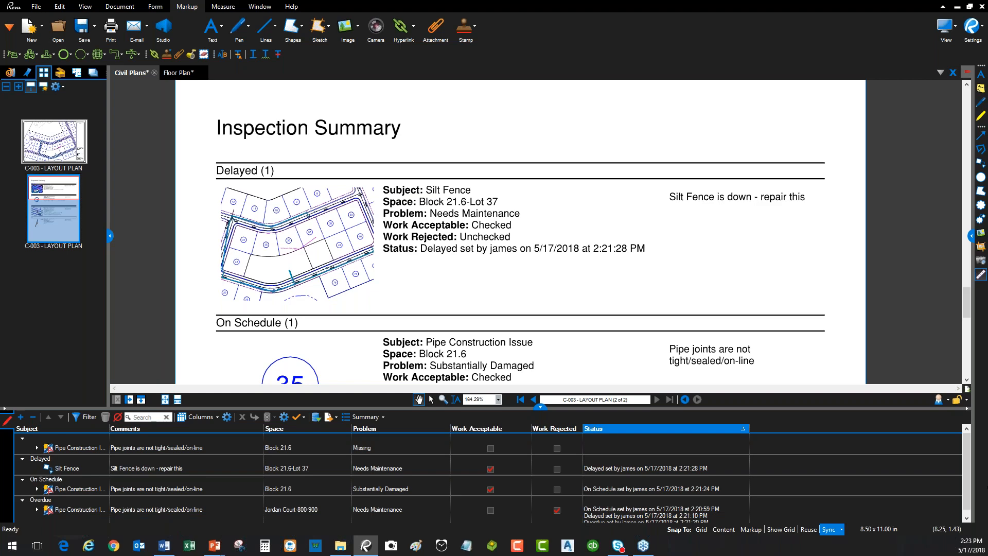
drag(636, 265, 677, 134)
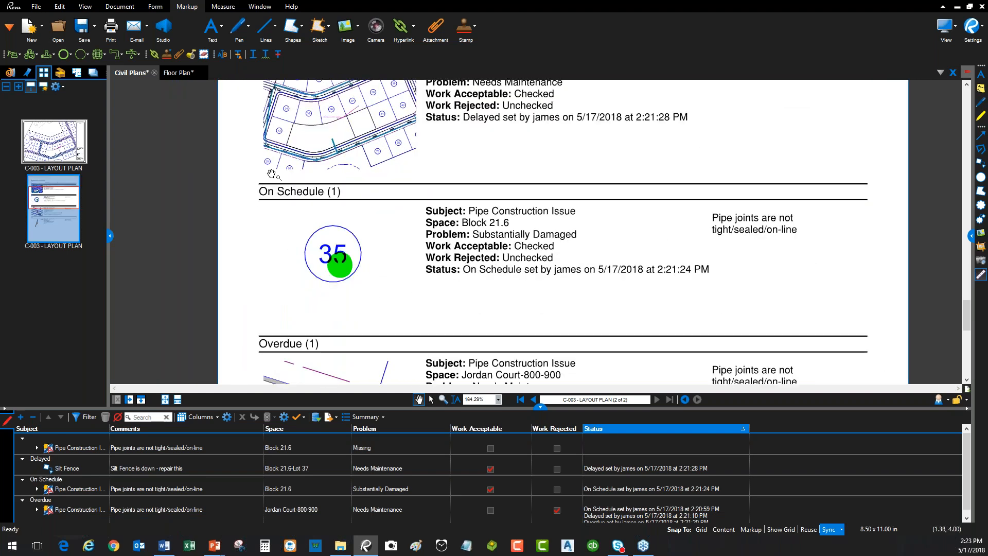
drag(347, 155, 349, 250)
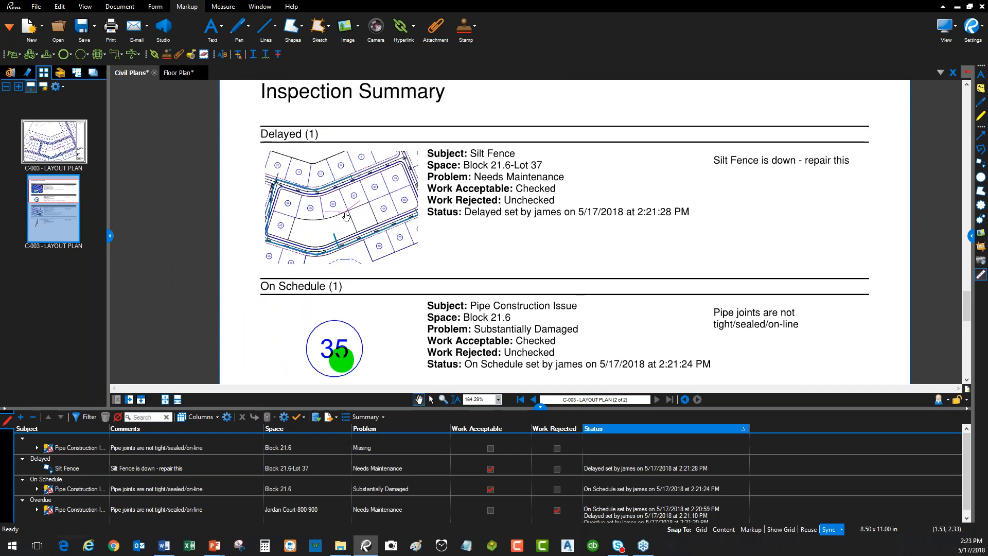
scroll(403, 343, up, 1)
drag(403, 343, 390, 209)
click(316, 222)
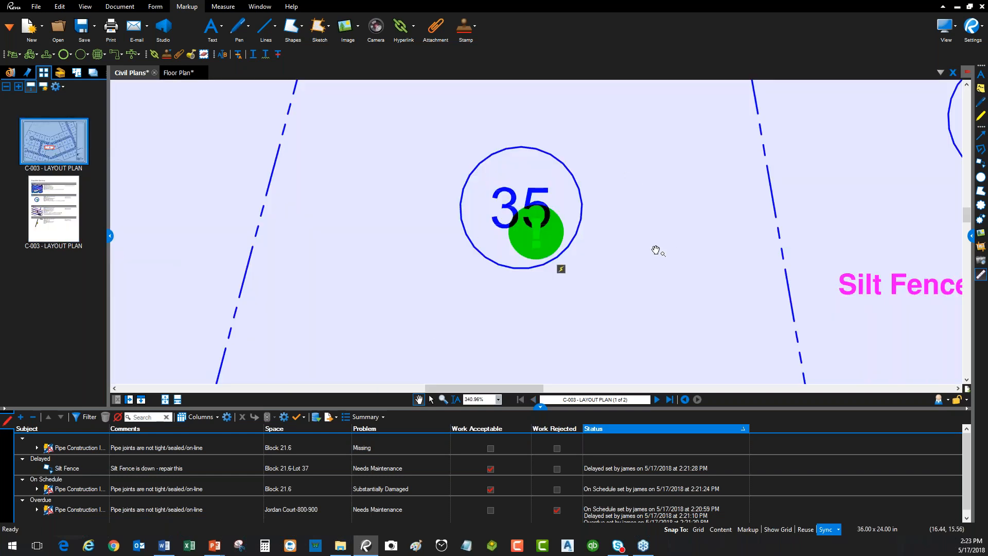
Step: Examine the Lot 35 issue marker and its surrounding lots, and shorten the markups list to view the entire layout plan sheet
scroll(656, 252, down, 6)
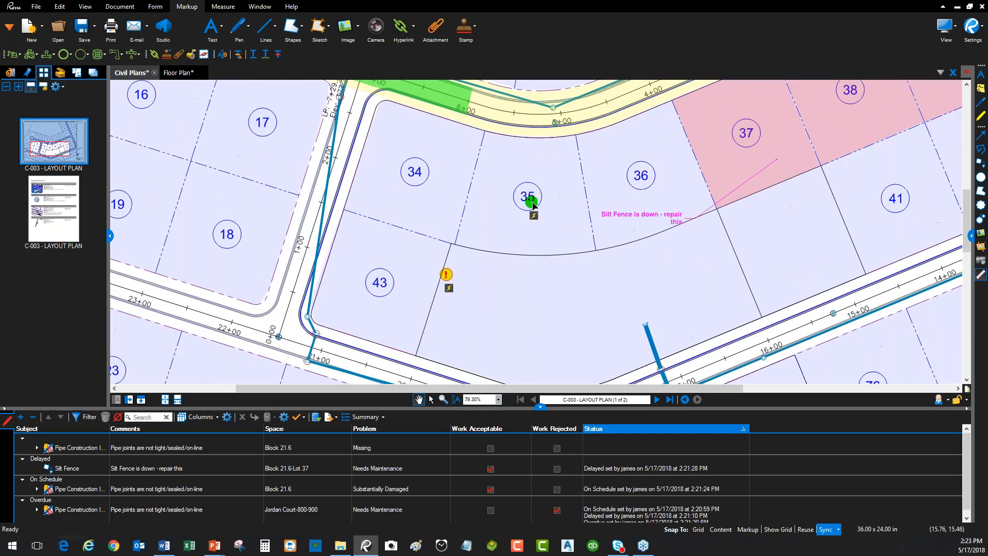
scroll(525, 222, up, 5)
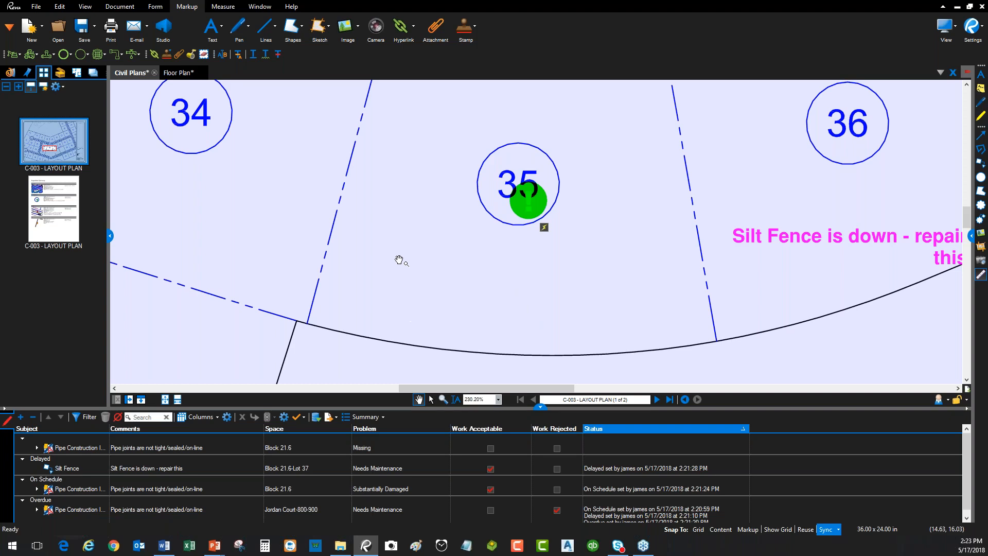
scroll(413, 313, down, 5)
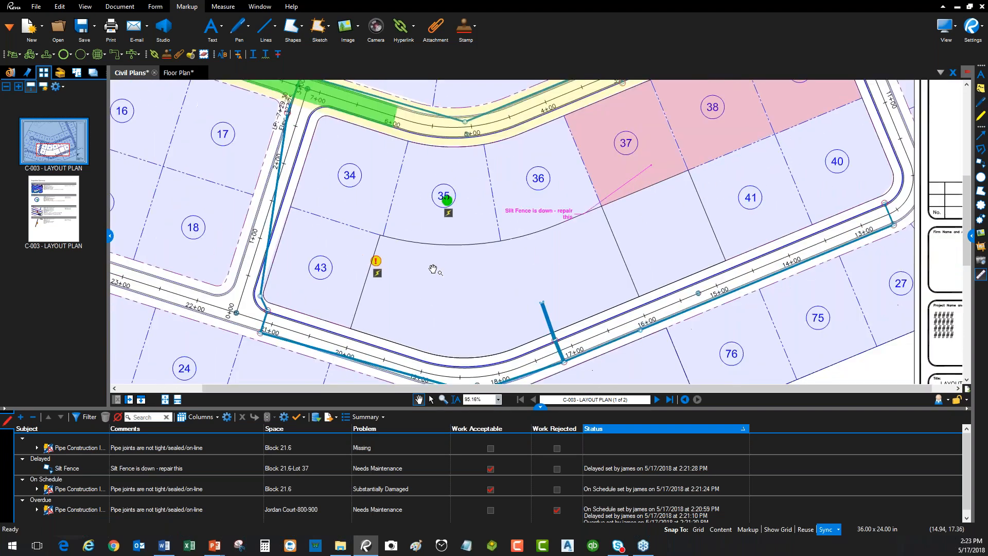
scroll(433, 270, down, 3)
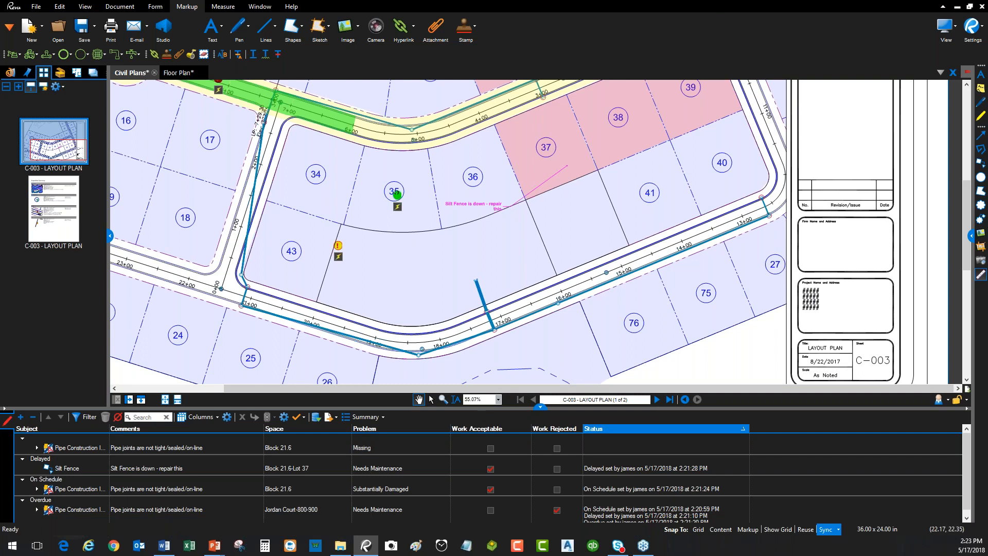
drag(489, 410, 489, 464)
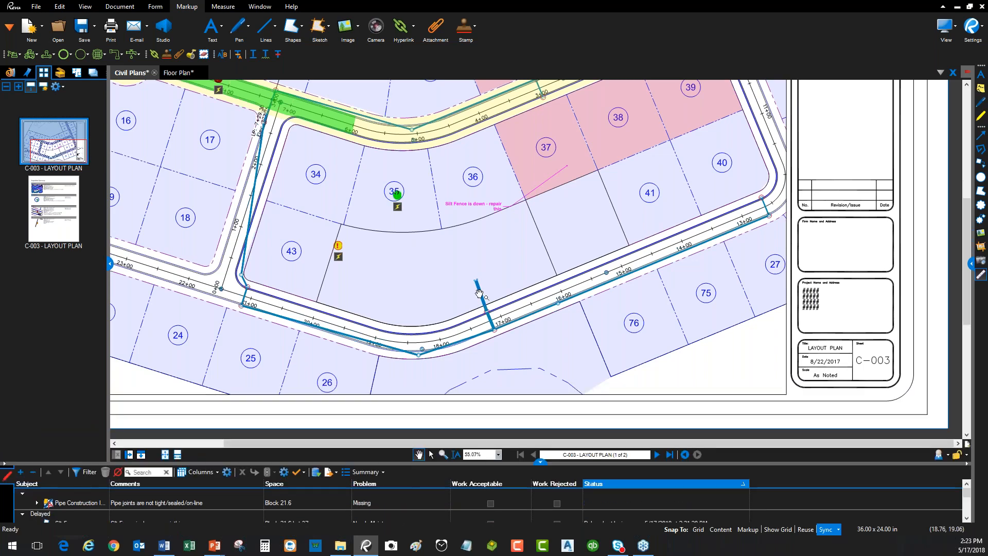
scroll(478, 294, down, 2)
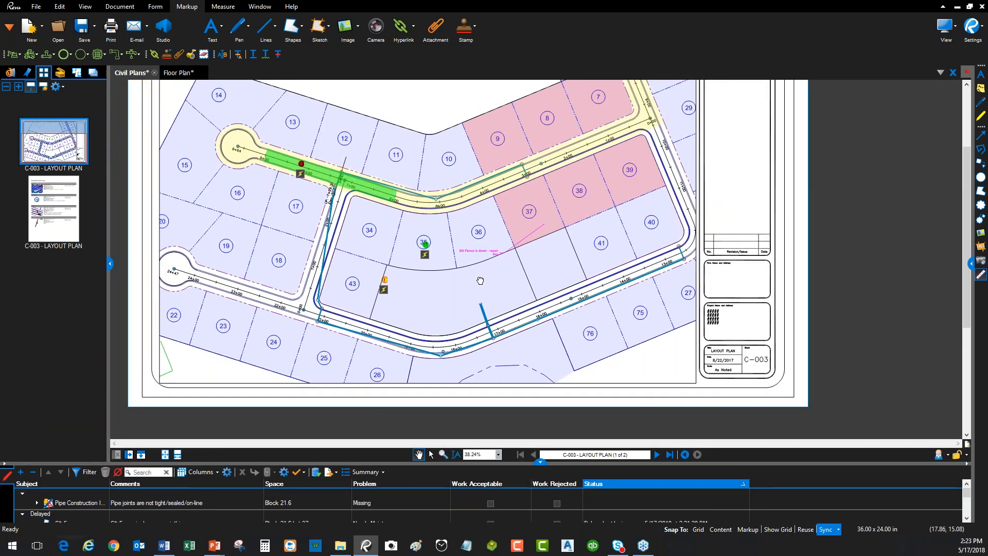
scroll(480, 281, down, 2)
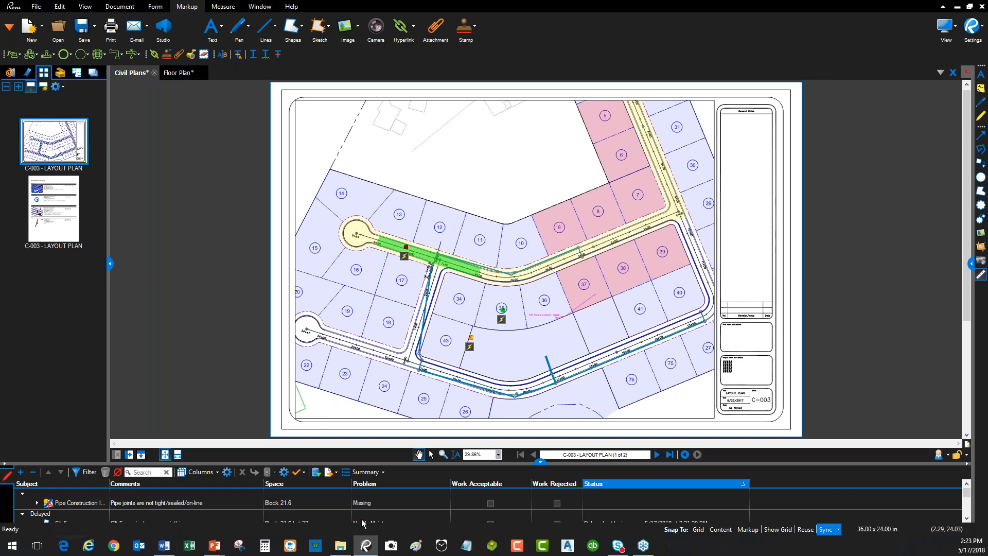
click(60, 73)
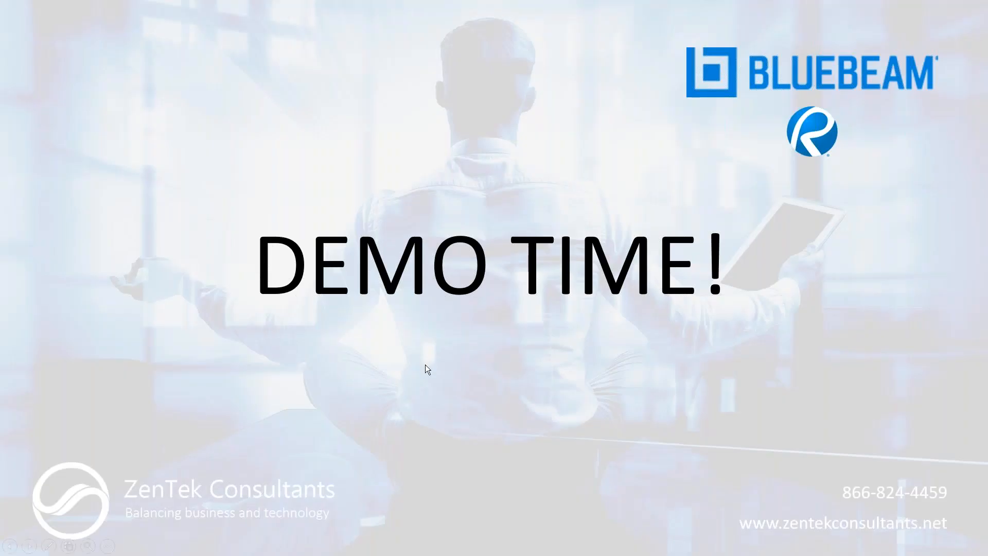
click(462, 327)
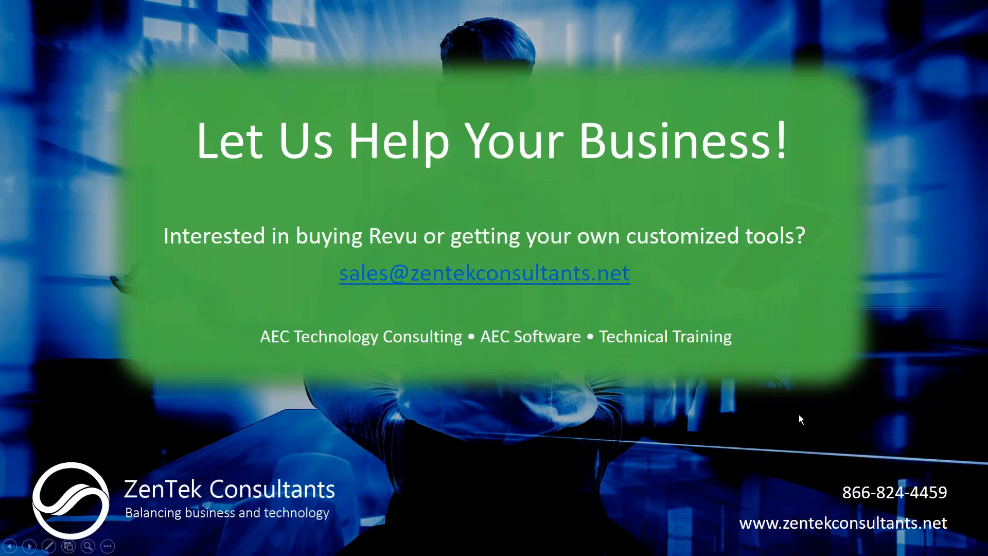